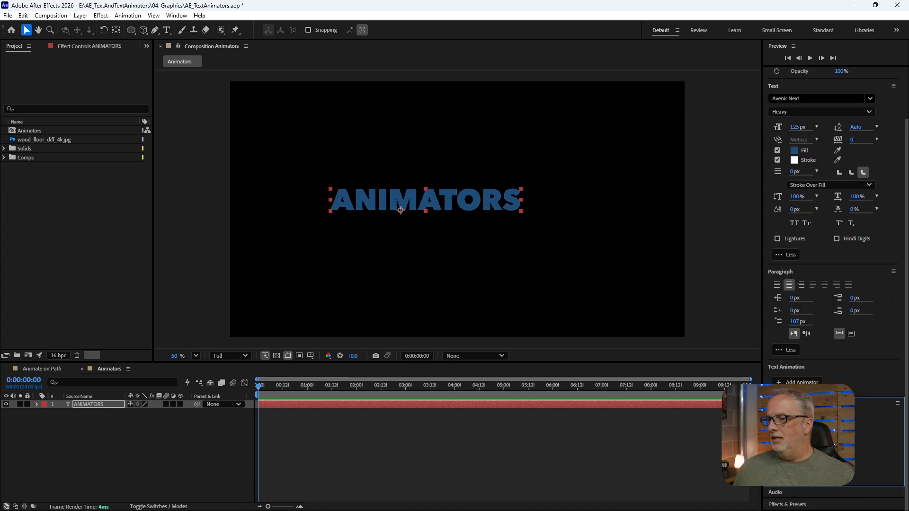
- Align the ANIMATORS text to the horizontal and vertical center of the composition
{"action": "left_click", "coordinate": [792, 427]}
{"action": "left_click", "coordinate": [838, 427]}
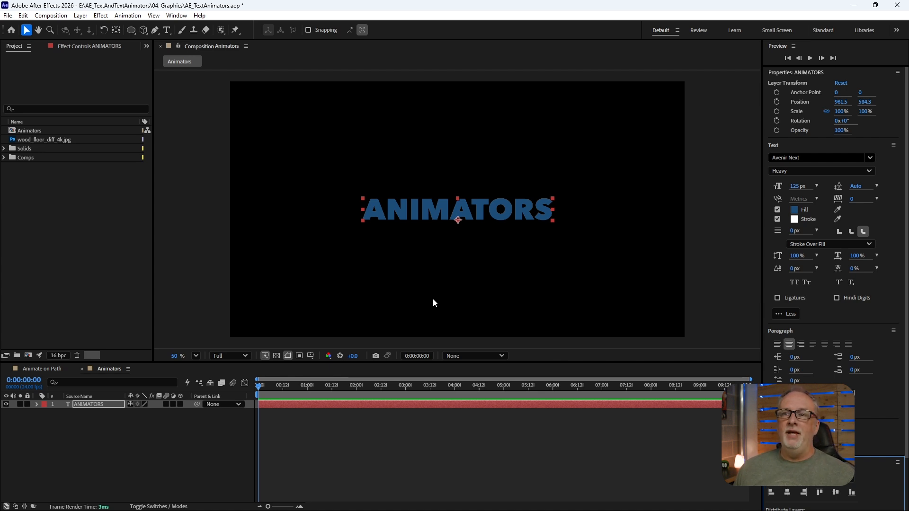
- Expand the ANIMATORS layer's properties and add a Rotation text animator to it
{"action": "left_click", "coordinate": [35, 405]}
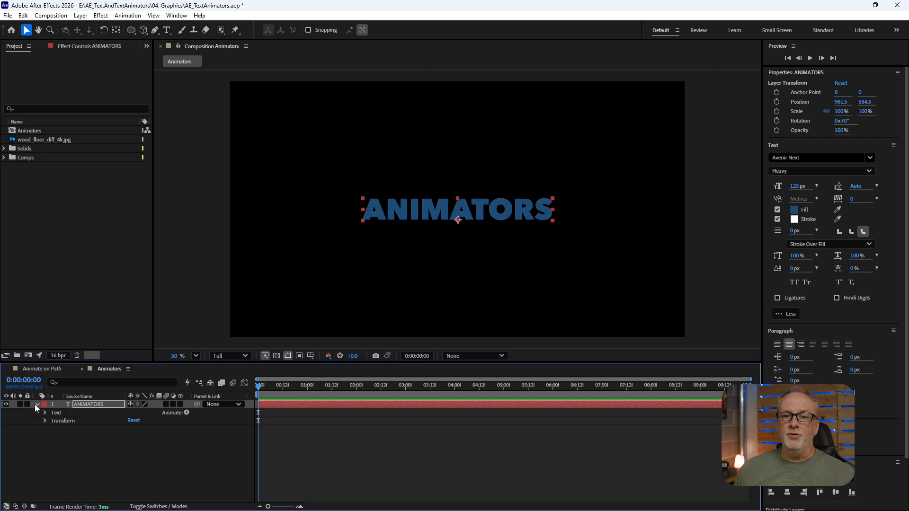
{"action": "left_click", "coordinate": [45, 421]}
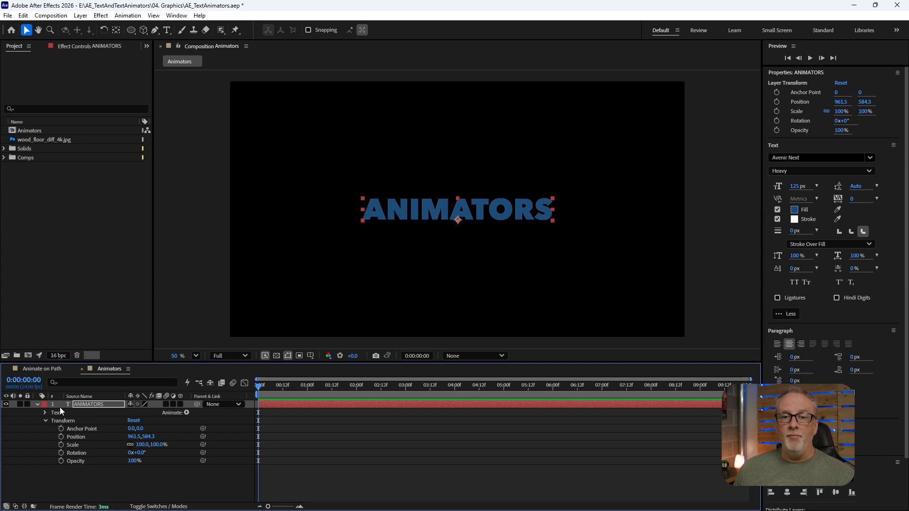
{"action": "left_click", "coordinate": [187, 413]}
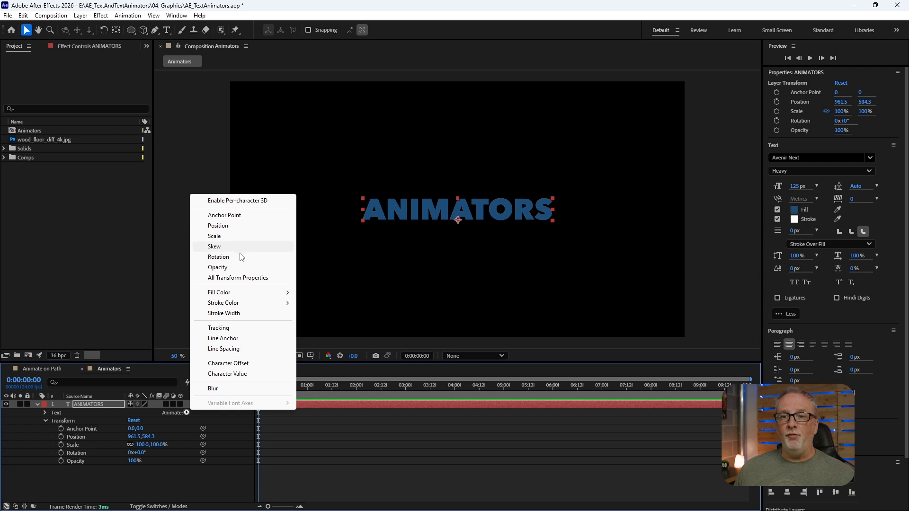
{"action": "mouse_move", "coordinate": [245, 291]}
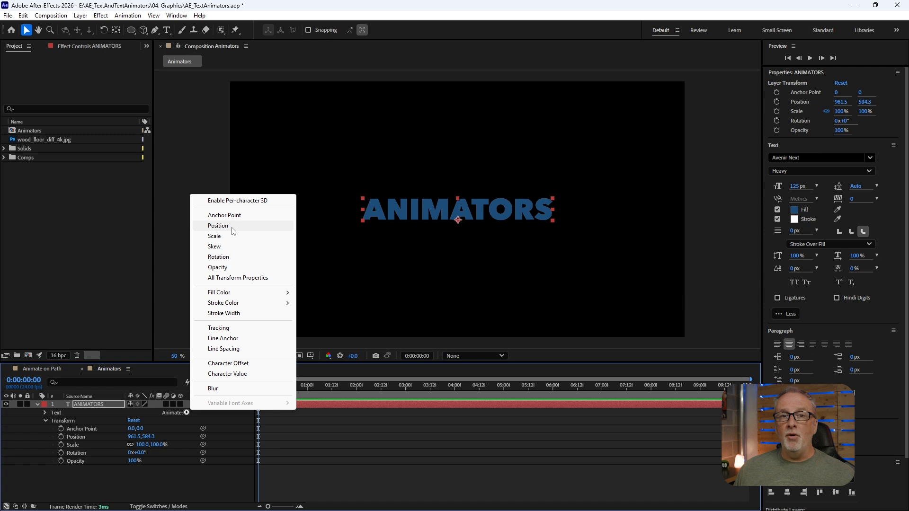
{"action": "left_click", "coordinate": [218, 258]}
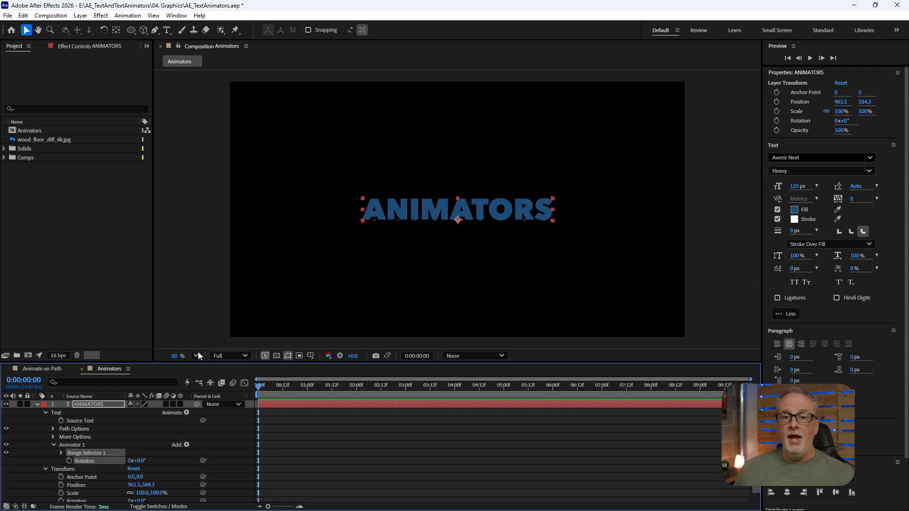
- Rename the new text animator as Animator 1 Rotation
{"action": "left_click", "coordinate": [98, 444]}
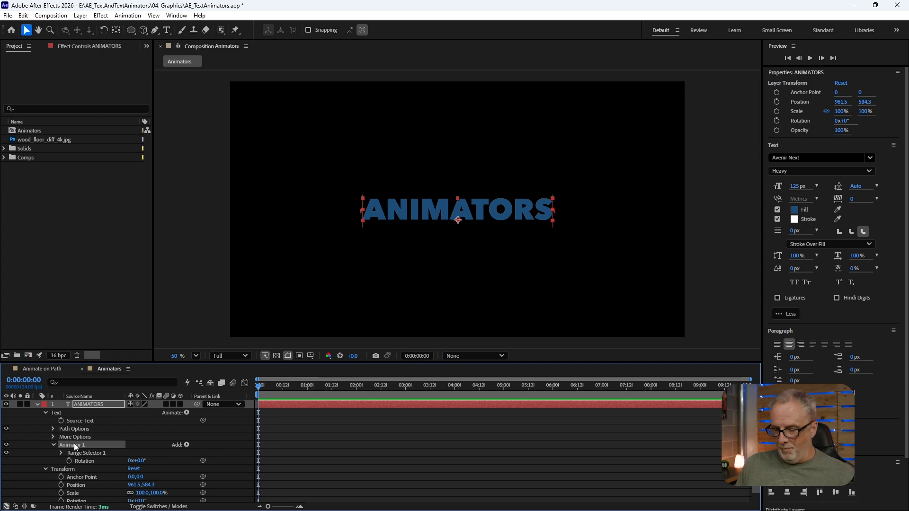
{"action": "key", "text": "Return"}
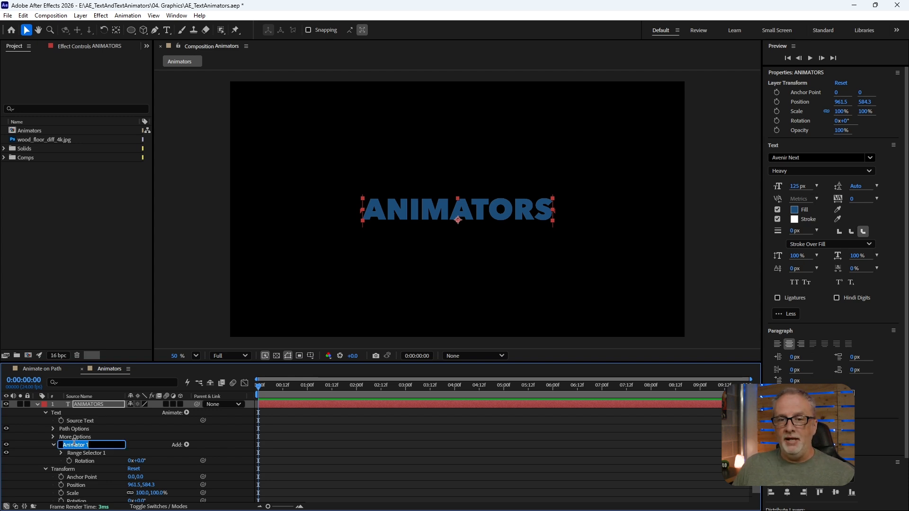
{"action": "key", "text": "End"}
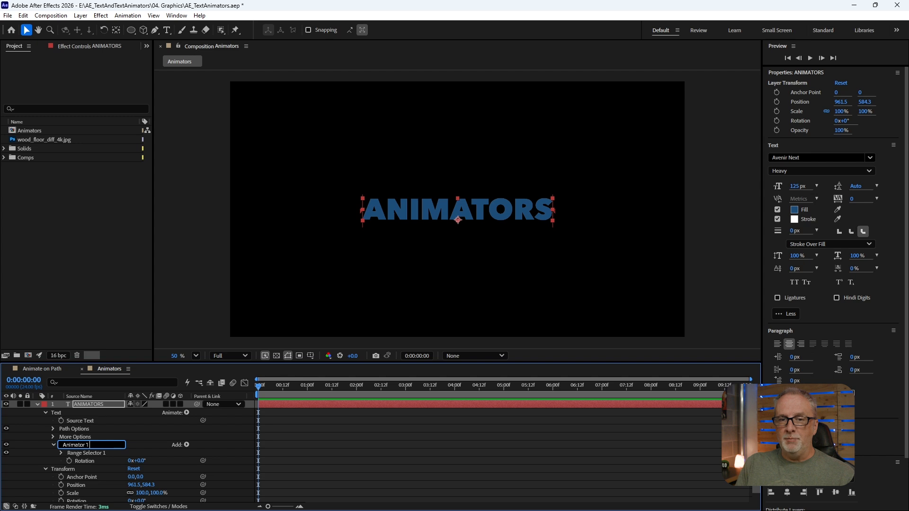
{"action": "type", "text": "Rota"}
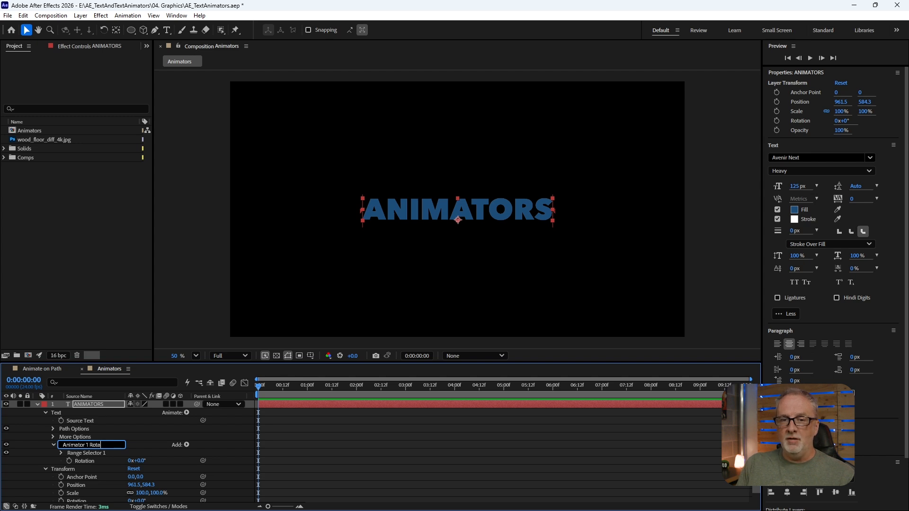
{"action": "type", "text": "tion"}
{"action": "key", "text": "Return"}
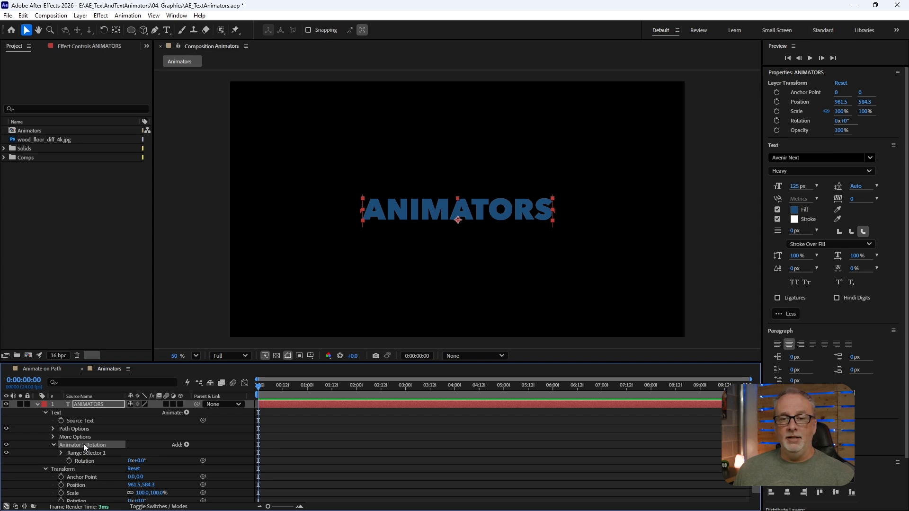
- Collapse the layer's Transform group, expand Range Selector 1, and set the animator's Rotation to 90°
{"action": "left_click", "coordinate": [45, 470]}
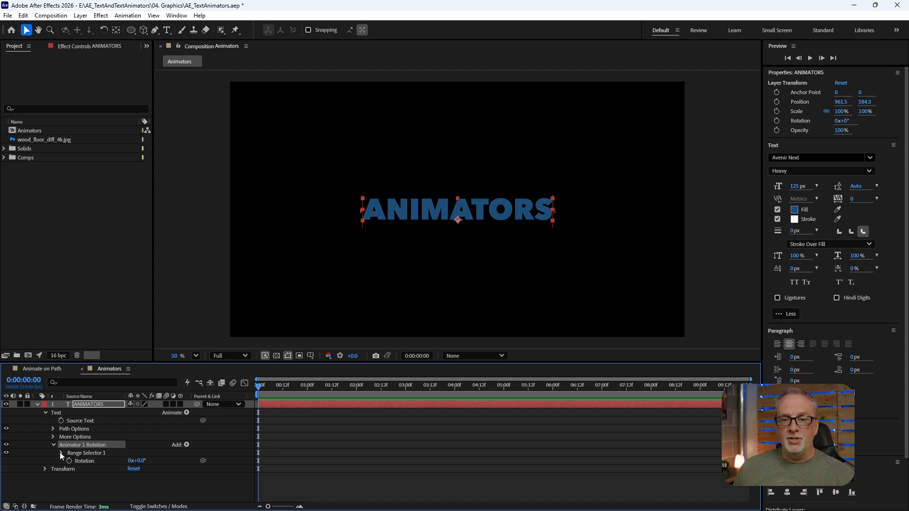
{"action": "left_click", "coordinate": [60, 453]}
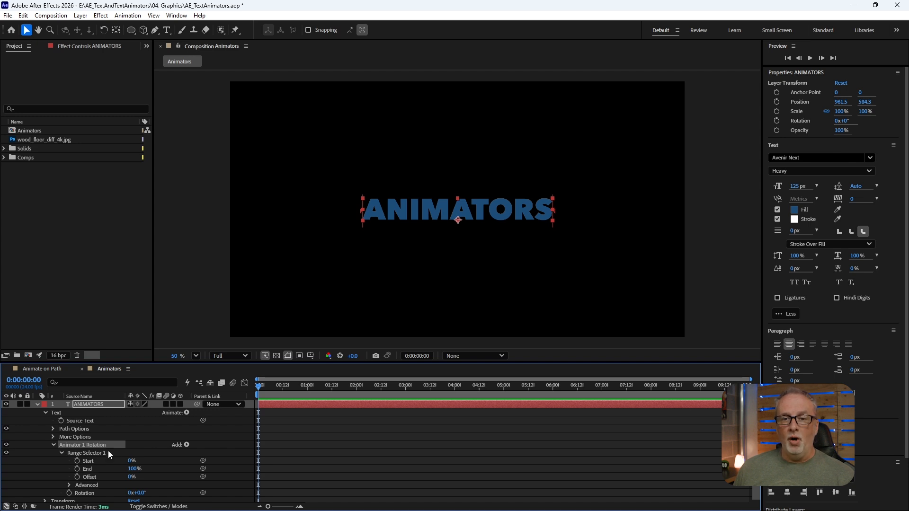
{"action": "scroll", "coordinate": [111, 450], "scroll_direction": "down", "scroll_amount": 1}
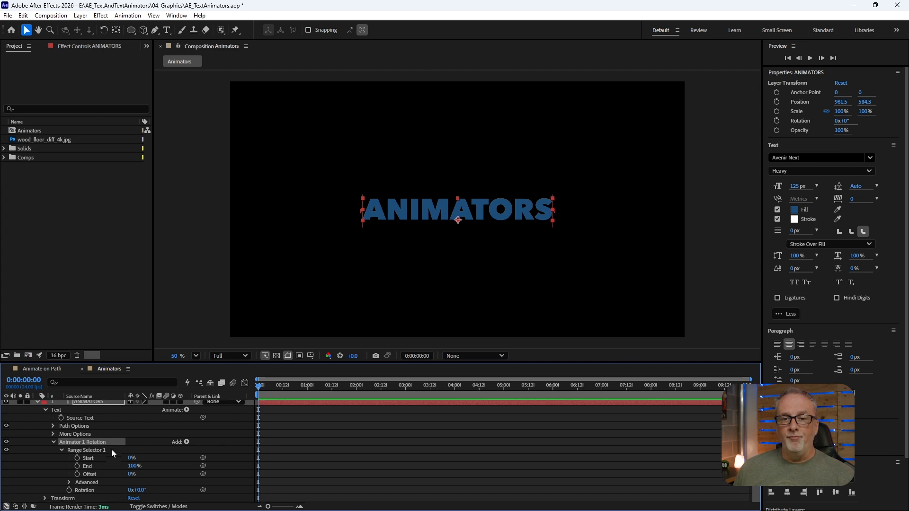
{"action": "mouse_move", "coordinate": [142, 492]}
{"action": "left_mouse_down"}
{"action": "mouse_move", "coordinate": [193, 492]}
{"action": "mouse_move", "coordinate": [123, 492]}
{"action": "mouse_move", "coordinate": [199, 492]}
{"action": "mouse_move", "coordinate": [147, 492]}
{"action": "mouse_move", "coordinate": [159, 492]}
{"action": "left_mouse_up"}
{"action": "left_click", "coordinate": [142, 489]}
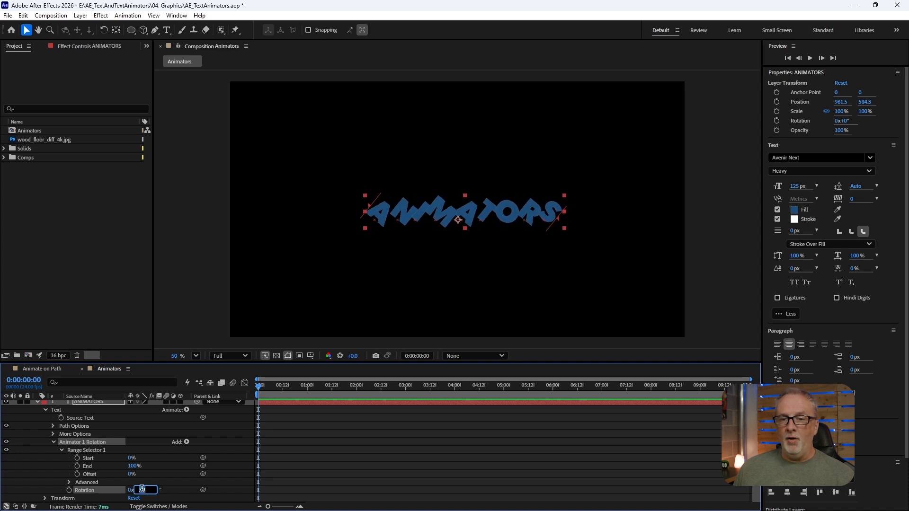
{"action": "type", "text": "90"}
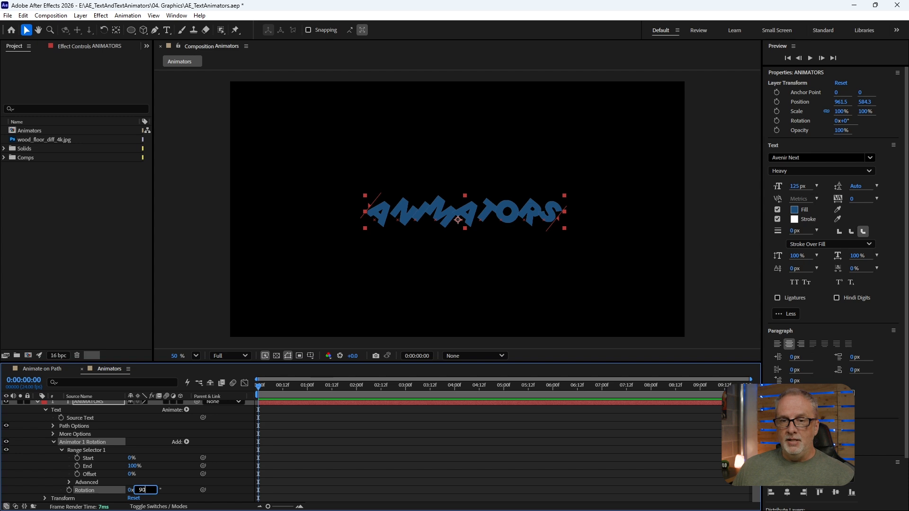
{"action": "key", "text": "Return"}
- Keyframe Range Selector 1's Start from 0% at the first frame to 100% at 0:00:01:23 and preview the animation
{"action": "left_click", "coordinate": [96, 452]}
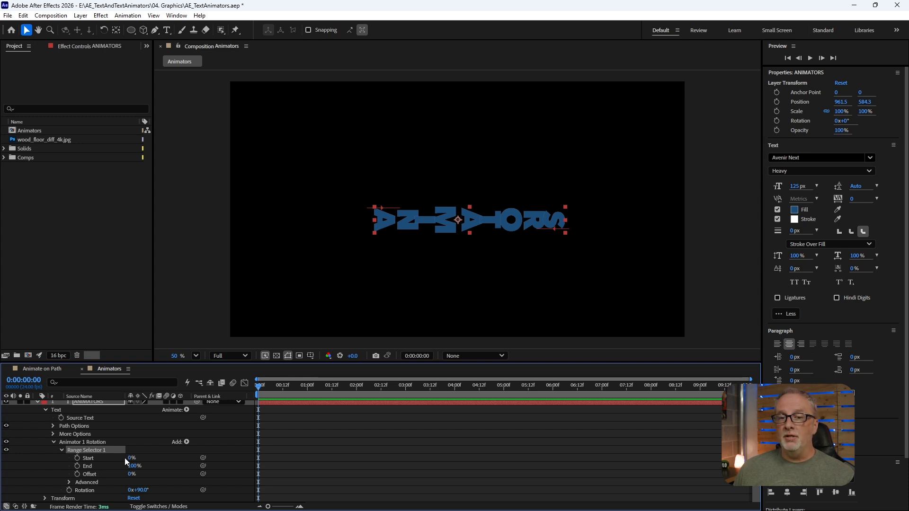
{"action": "left_click", "coordinate": [78, 459]}
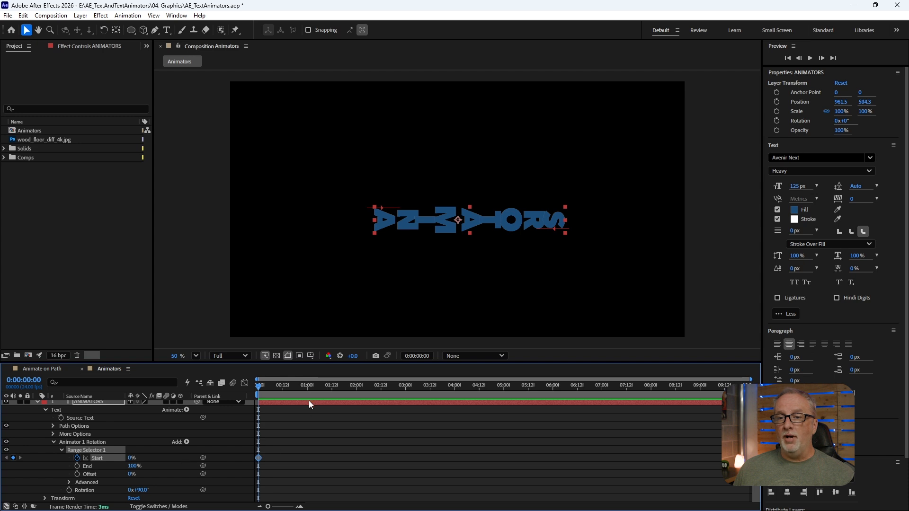
{"action": "left_click", "coordinate": [355, 387]}
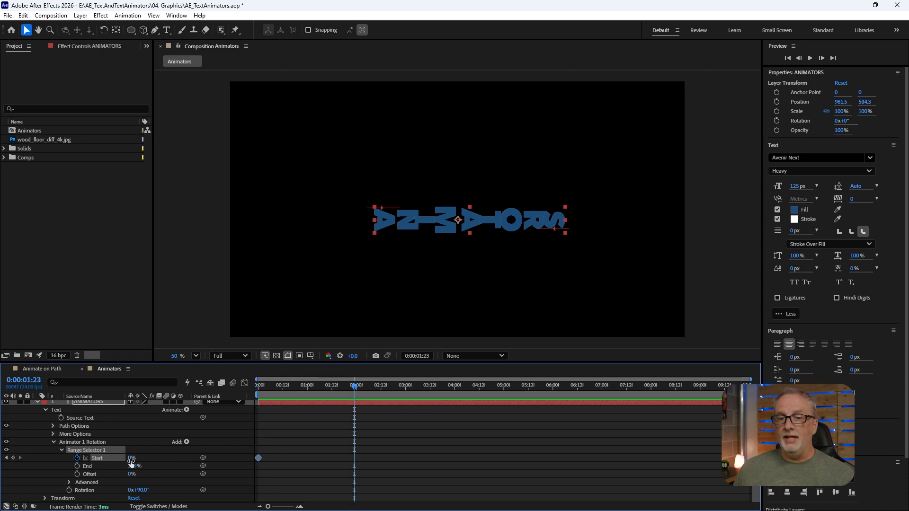
{"action": "left_click_drag", "start_coordinate": [131, 462], "coordinate": [198, 445]}
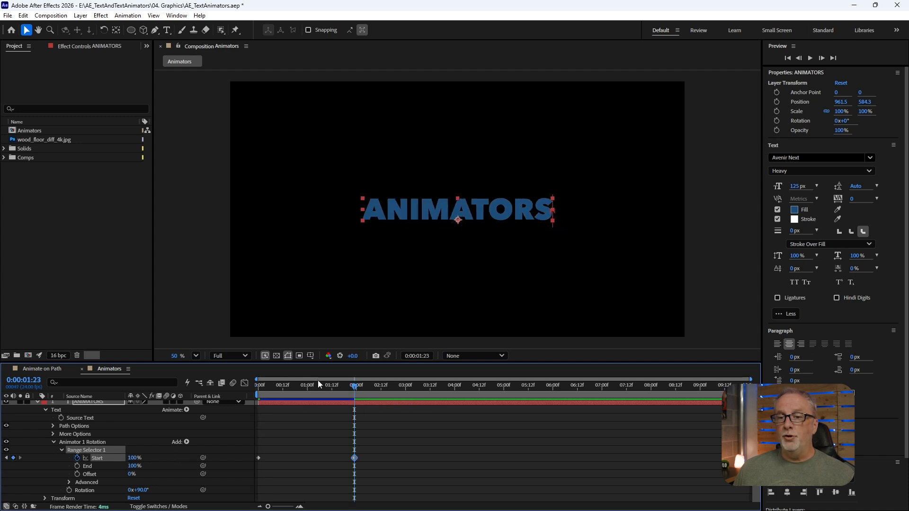
{"action": "left_click_drag", "start_coordinate": [317, 380], "coordinate": [244, 388]}
{"action": "key", "text": "space"}
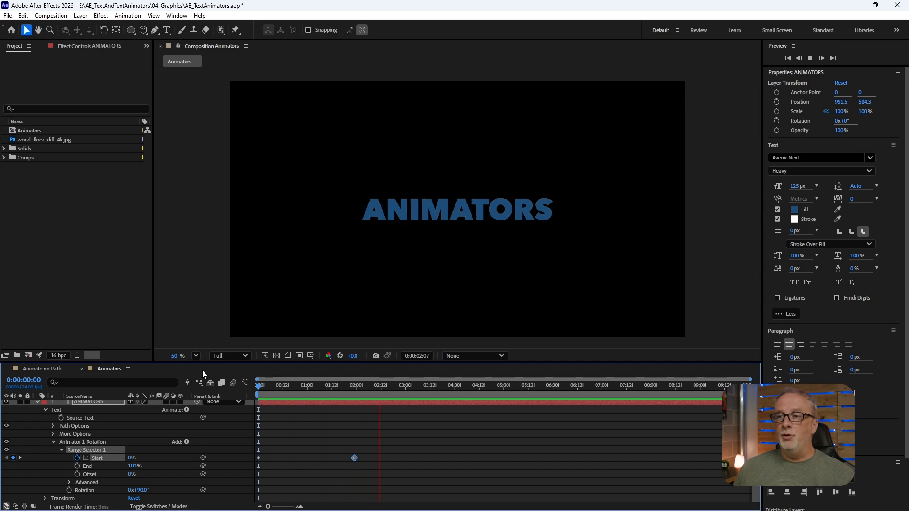
{"action": "key", "text": "space"}
- Delete the Start keyframes and set the range selector's Start to 0%
{"action": "left_click_drag", "start_coordinate": [365, 453], "coordinate": [254, 467]}
{"action": "right_click", "coordinate": [254, 467]}
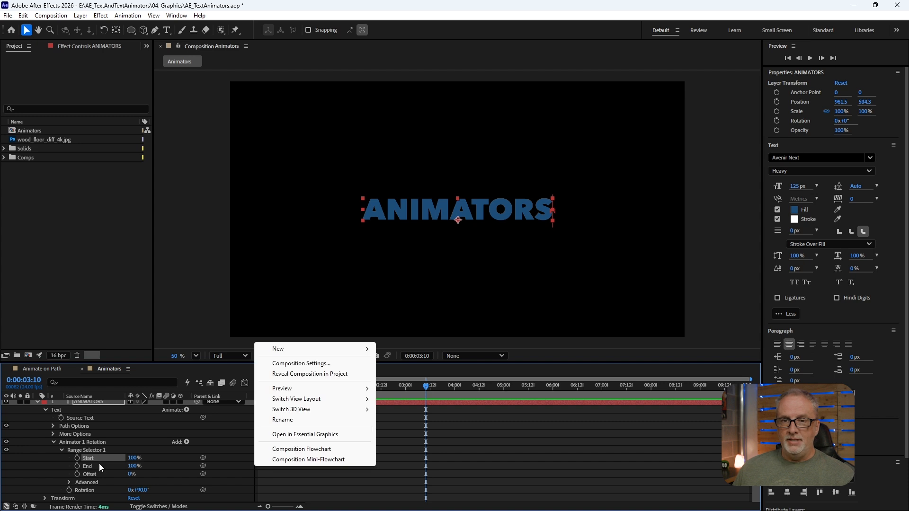
{"action": "left_click", "coordinate": [133, 458]}
{"action": "type", "text": "0"}
{"action": "key", "text": "Return"}
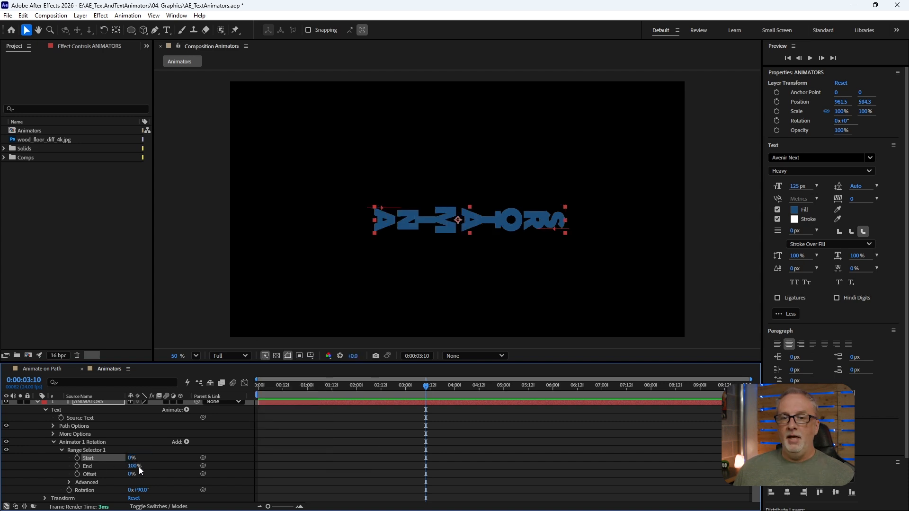
- Keyframe the range selector's End from 100% at the first frame to 0% at 0:00:02:00 and preview the animation
{"action": "left_click_drag", "start_coordinate": [283, 383], "coordinate": [254, 386]}
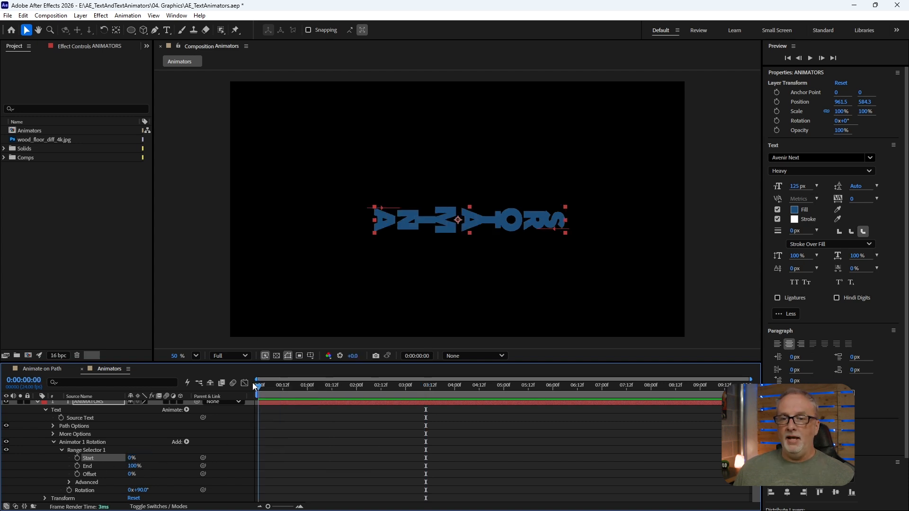
{"action": "left_click", "coordinate": [77, 466]}
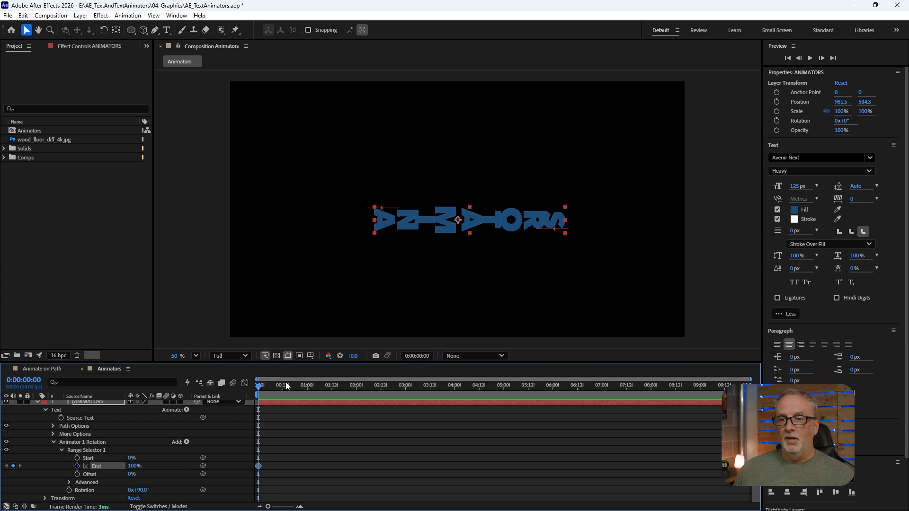
{"action": "left_click_drag", "start_coordinate": [285, 383], "coordinate": [356, 385]}
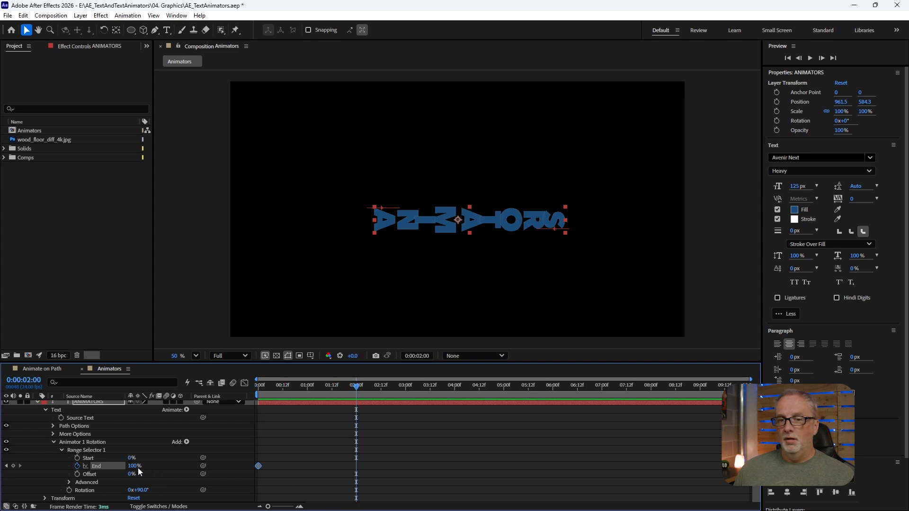
{"action": "left_click_drag", "start_coordinate": [136, 467], "coordinate": [29, 466]}
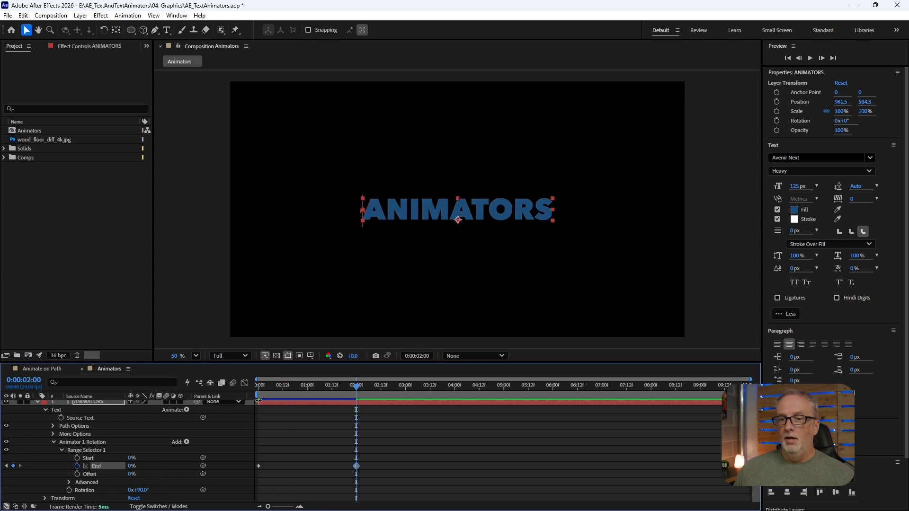
{"action": "left_click", "coordinate": [252, 384]}
{"action": "key", "text": "space"}
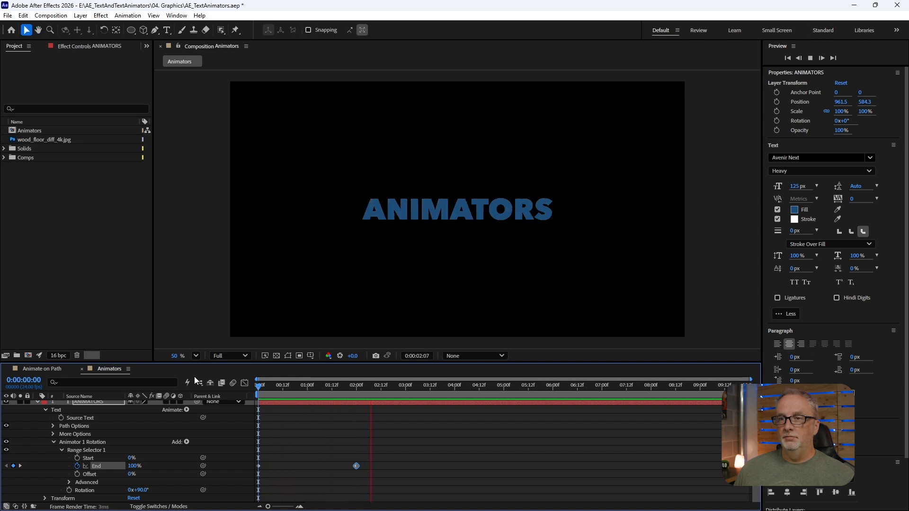
{"action": "key", "text": "space"}
- Delete both End keyframes of the range selector
{"action": "left_click_drag", "start_coordinate": [369, 456], "coordinate": [250, 475]}
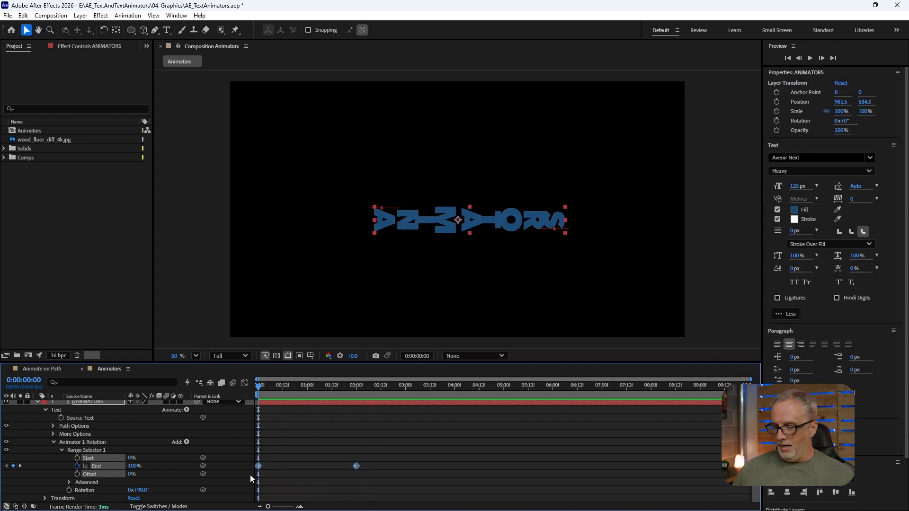
{"action": "key", "text": "Delete"}
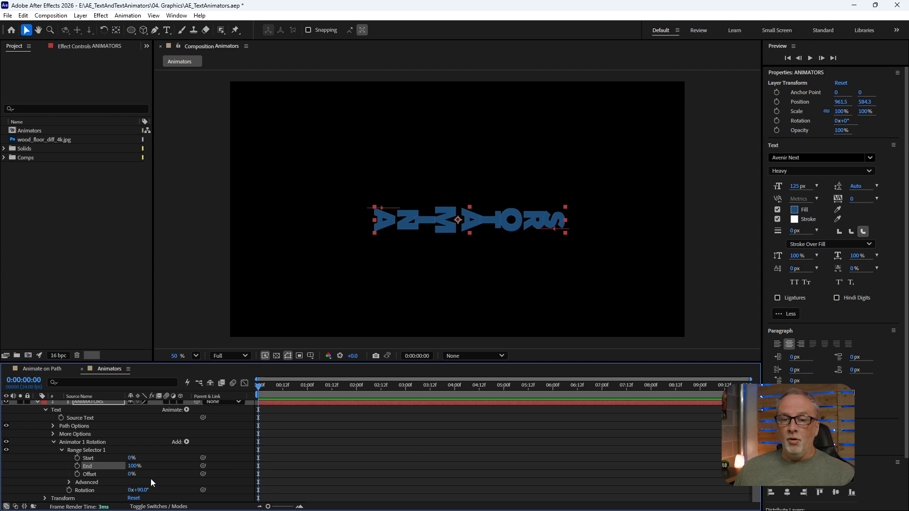
- Keyframe the range selector's Offset from 0% at the first frame to 100% at 0:00:02:00 and preview the animation
{"action": "left_click", "coordinate": [78, 474]}
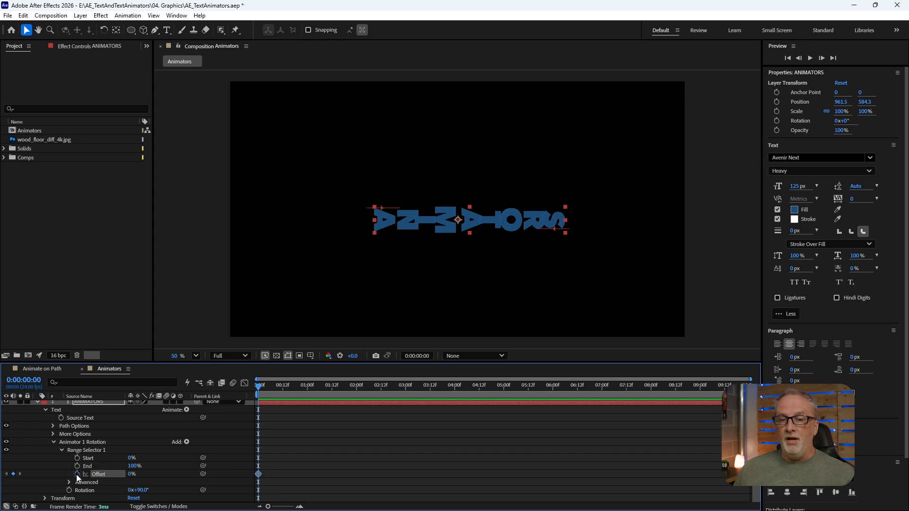
{"action": "left_click_drag", "start_coordinate": [295, 388], "coordinate": [356, 391]}
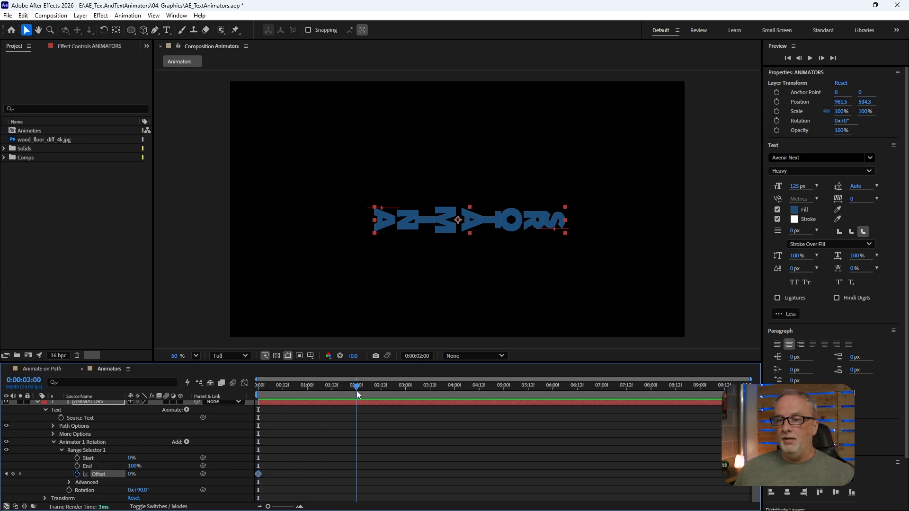
{"action": "left_click_drag", "start_coordinate": [130, 478], "coordinate": [223, 478]}
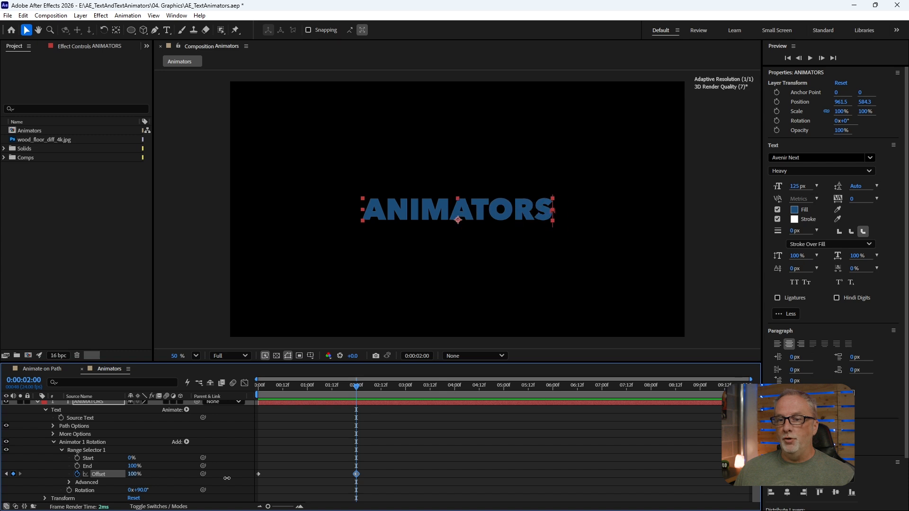
{"action": "left_click_drag", "start_coordinate": [284, 389], "coordinate": [237, 399]}
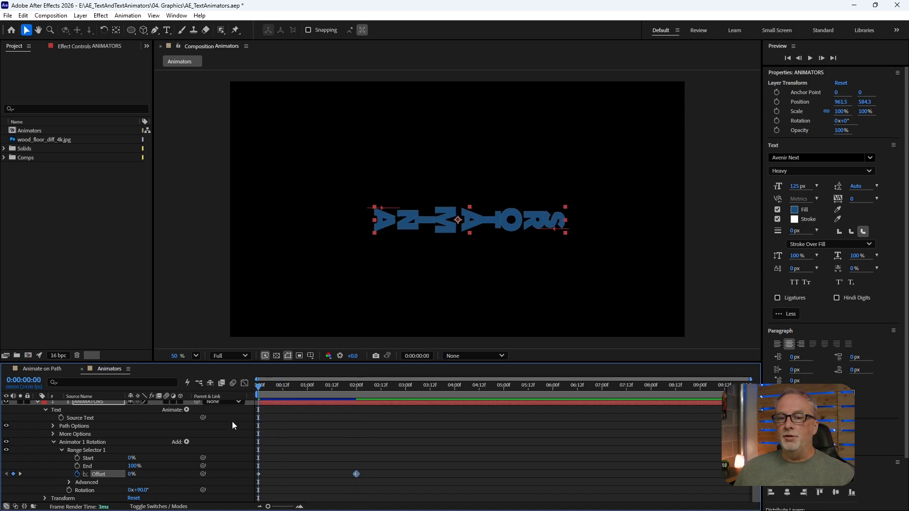
{"action": "key", "text": "space"}
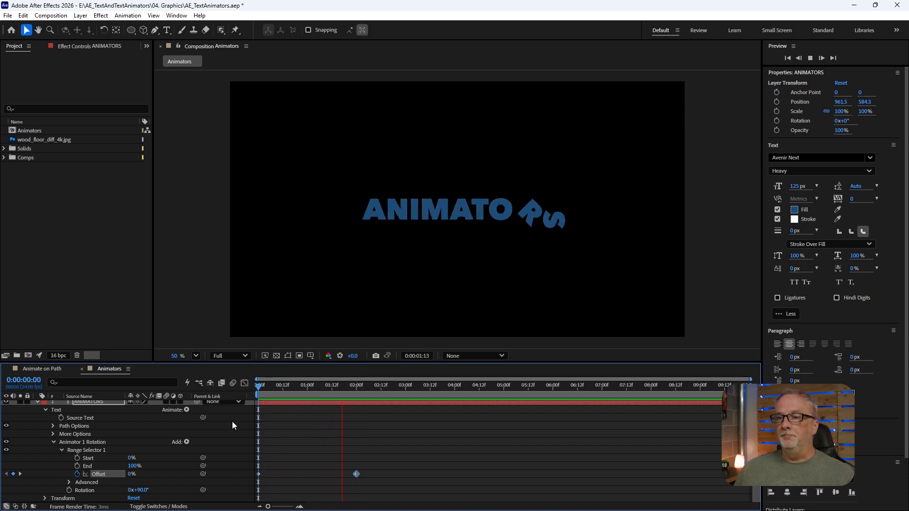
- Set the range selector's Start to 25% and End to 75% at the first frame and preview the animation
{"action": "left_click", "coordinate": [381, 387]}
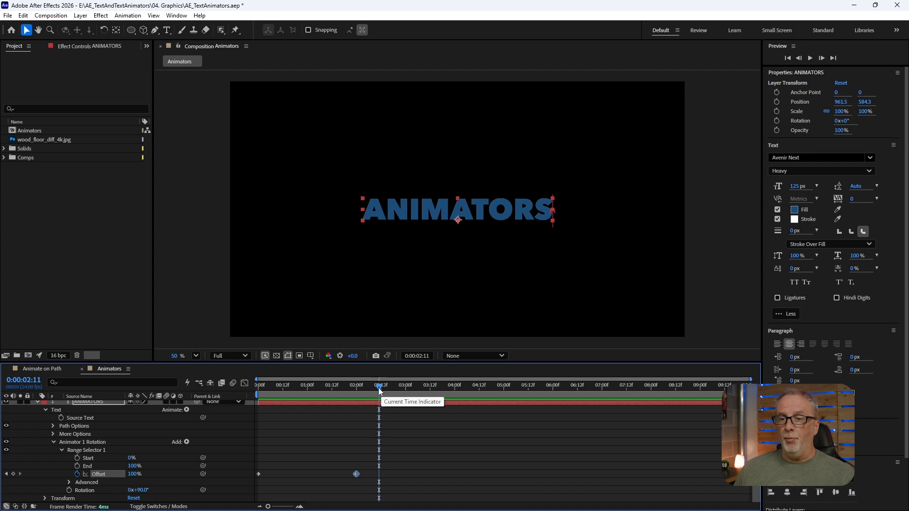
{"action": "left_click_drag", "start_coordinate": [381, 388], "coordinate": [242, 385]}
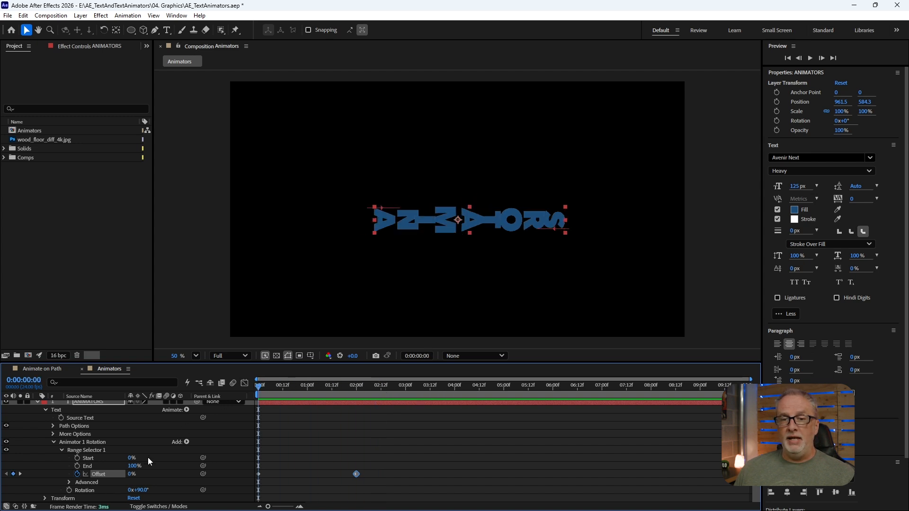
{"action": "left_click", "coordinate": [132, 458]}
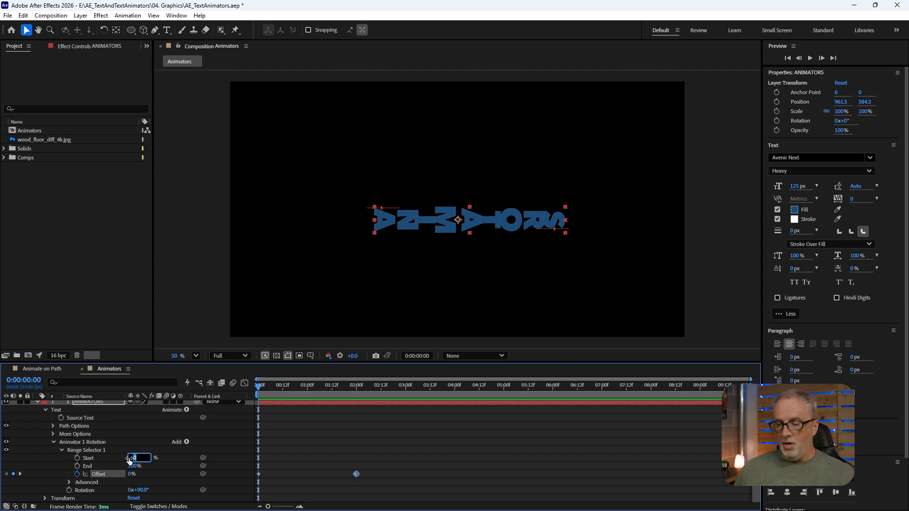
{"action": "type", "text": "16"}
{"action": "key", "text": "Return"}
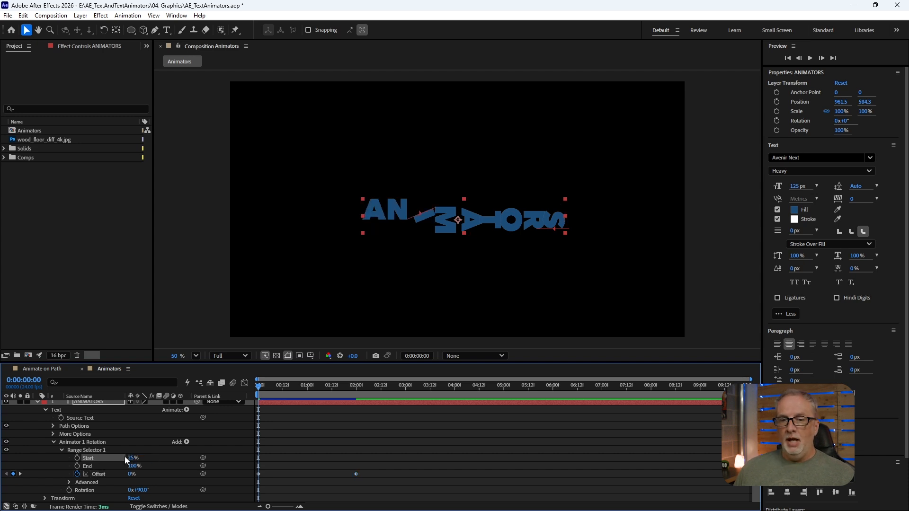
{"action": "left_click", "coordinate": [134, 467]}
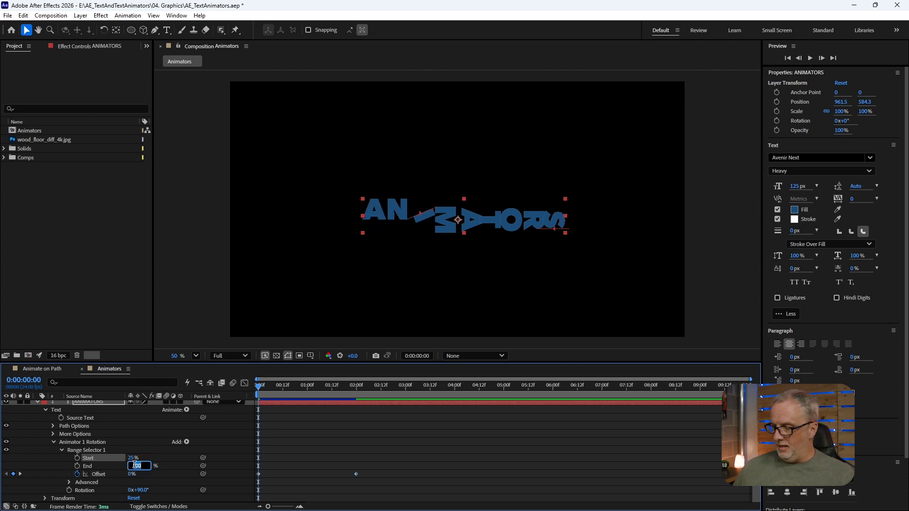
{"action": "type", "text": "75"}
{"action": "key", "text": "Return"}
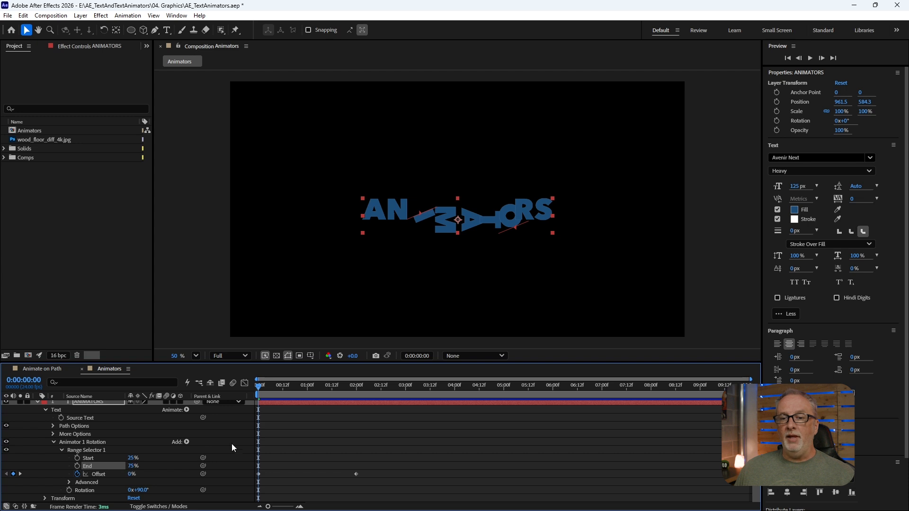
{"action": "mouse_move", "coordinate": [237, 501]}
{"action": "key", "text": "space"}
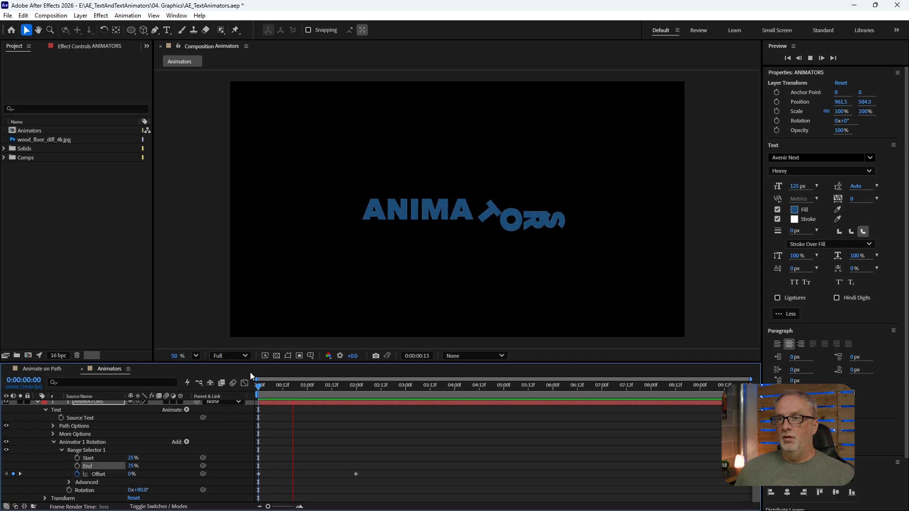
{"action": "key", "text": "space"}
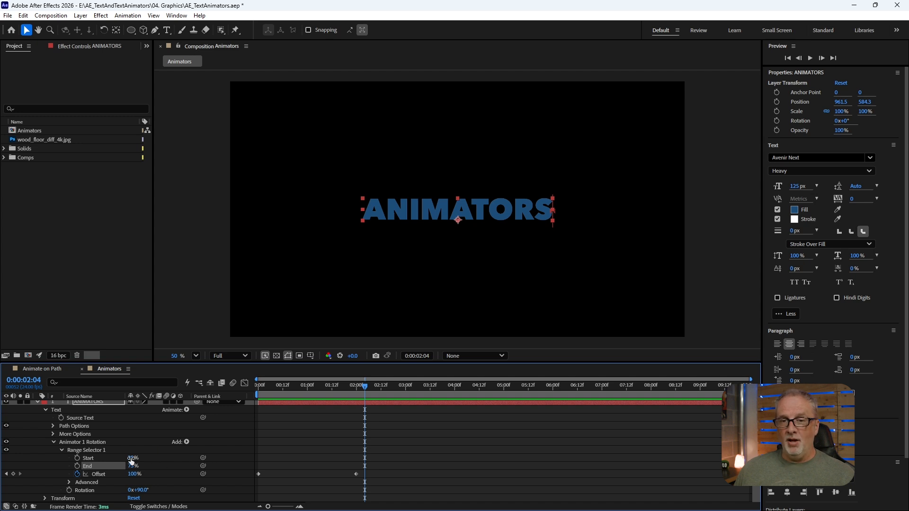
{"action": "left_click", "coordinate": [135, 474]}
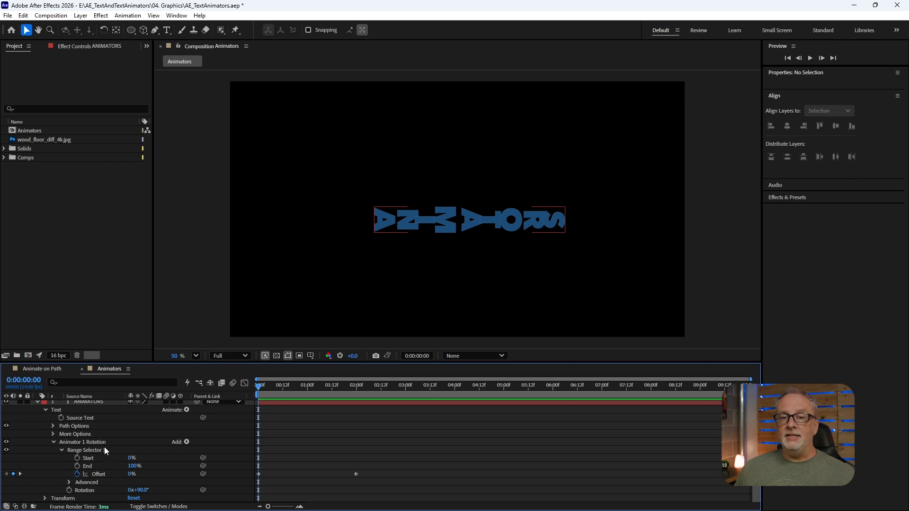
- Enable per-character 3D for the Rotation animator of the ANIMATORS text
{"action": "left_click", "coordinate": [61, 442]}
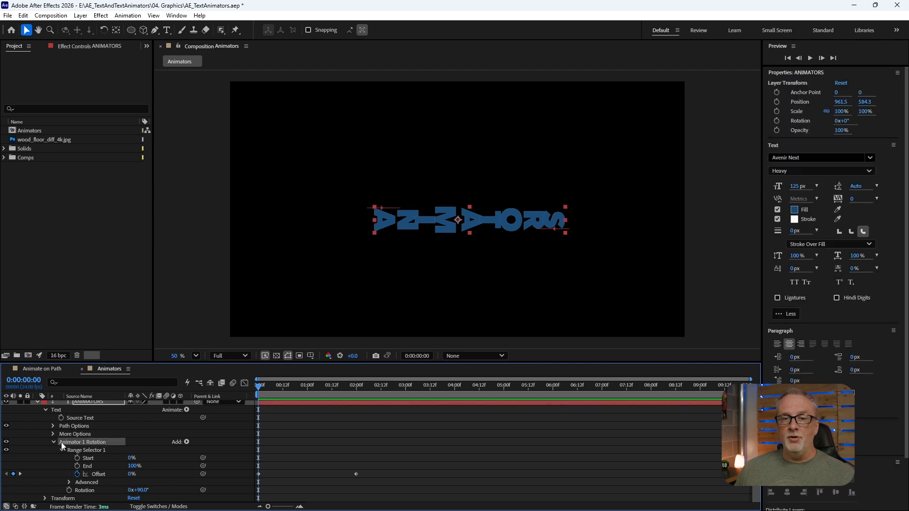
{"action": "left_click", "coordinate": [187, 442]}
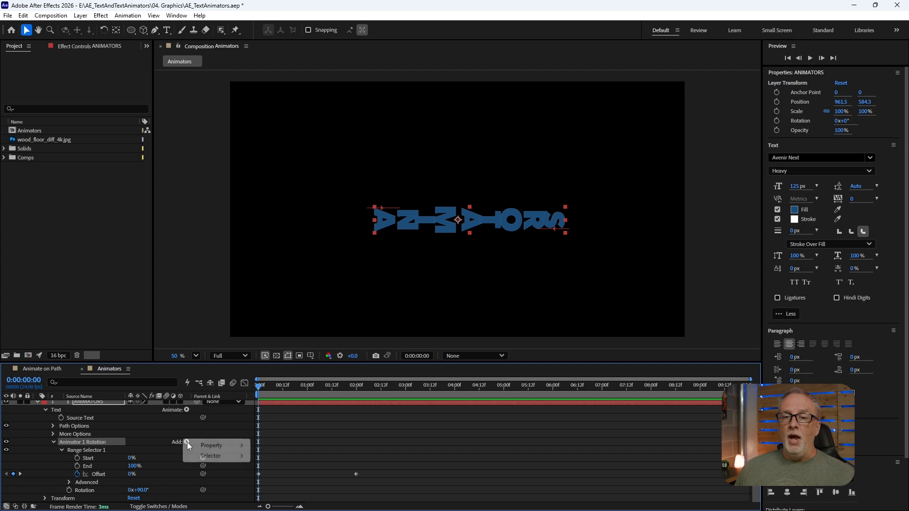
{"action": "mouse_move", "coordinate": [218, 449]}
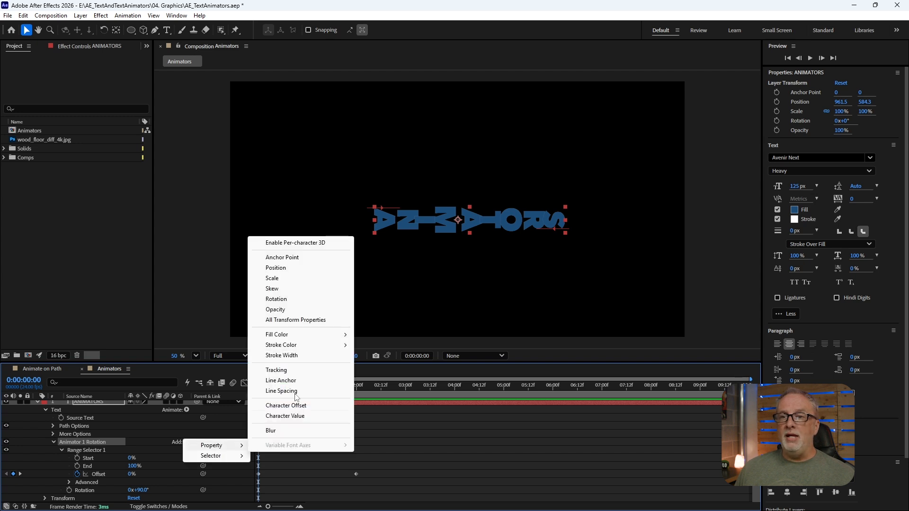
{"action": "left_click", "coordinate": [293, 246]}
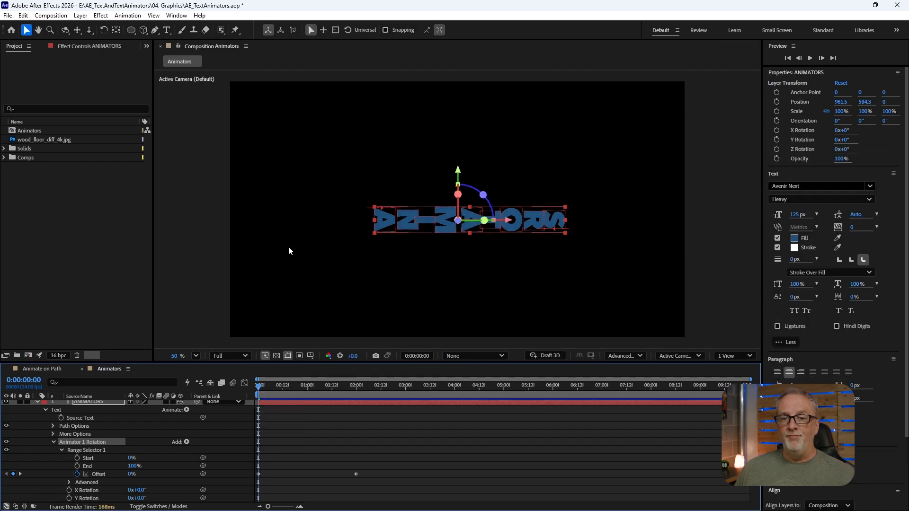
- Set the animator's Z Rotation to 0° and X Rotation to 90°, and preview the animation from the first frame
{"action": "scroll", "coordinate": [166, 466], "scroll_direction": "down", "scroll_amount": 2}
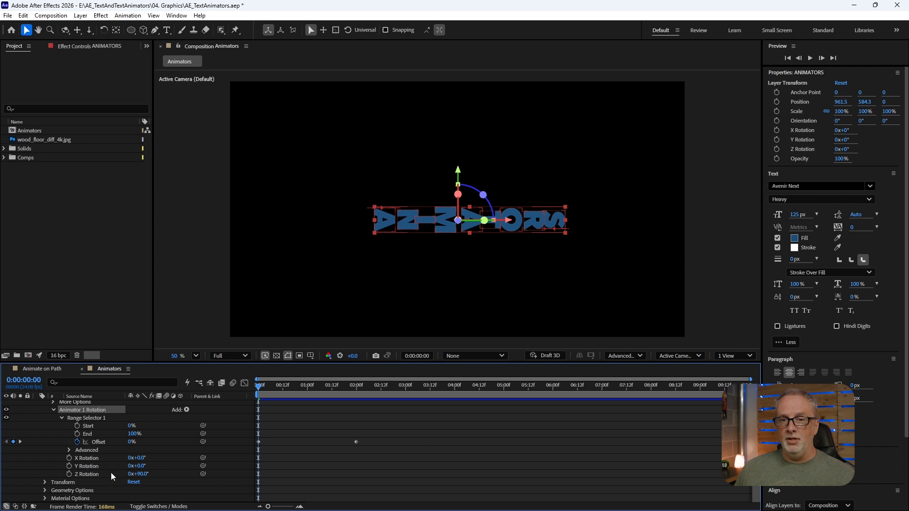
{"action": "left_click", "coordinate": [141, 475]}
{"action": "type", "text": "0"}
{"action": "key", "text": "Return"}
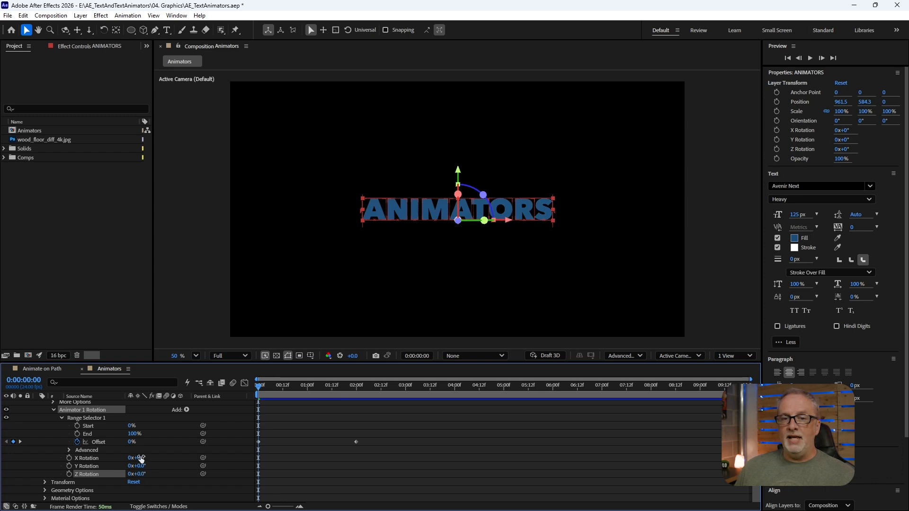
{"action": "left_click", "coordinate": [140, 458]}
{"action": "type", "text": "90"}
{"action": "key", "text": "Return"}
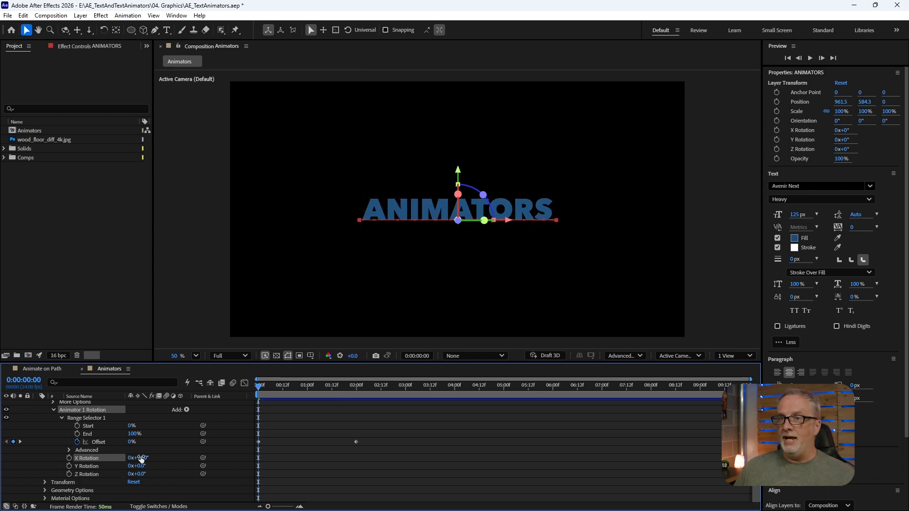
{"action": "left_click_drag", "start_coordinate": [283, 385], "coordinate": [254, 383]}
{"action": "key", "text": "space"}
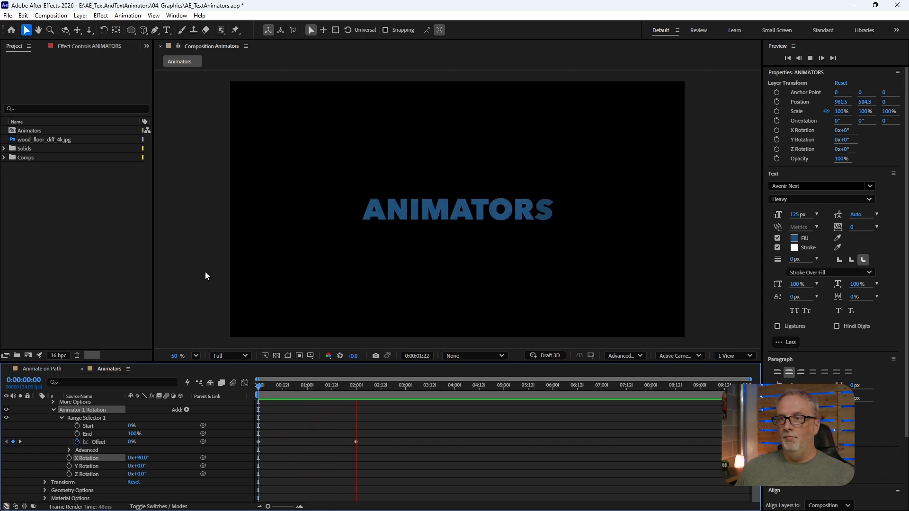
{"action": "key", "text": "space"}
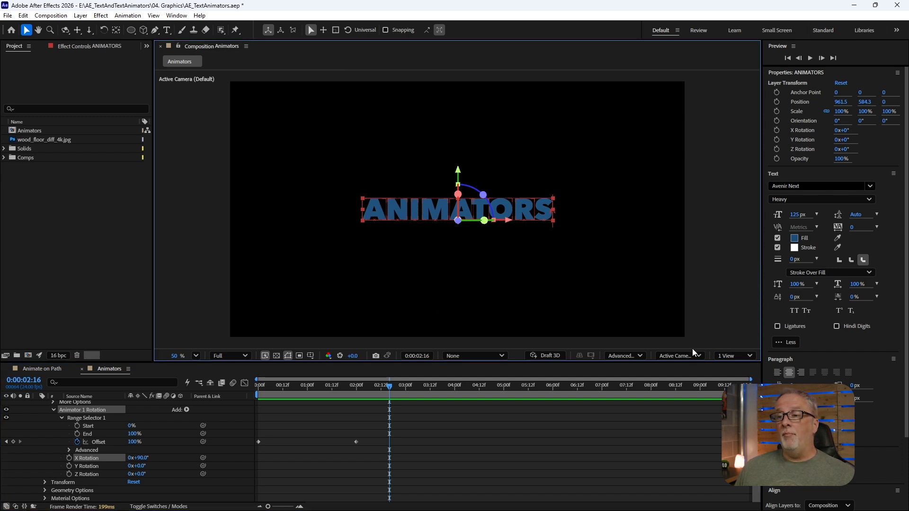
- Switch the composition view to Custom View 1 and preview the letter rotation from the first frame
{"action": "left_click", "coordinate": [680, 356]}
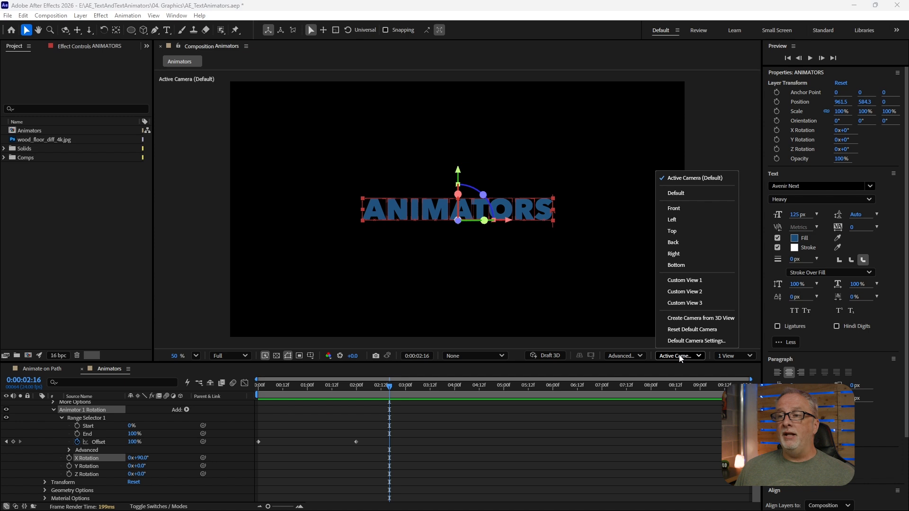
{"action": "left_click", "coordinate": [689, 280]}
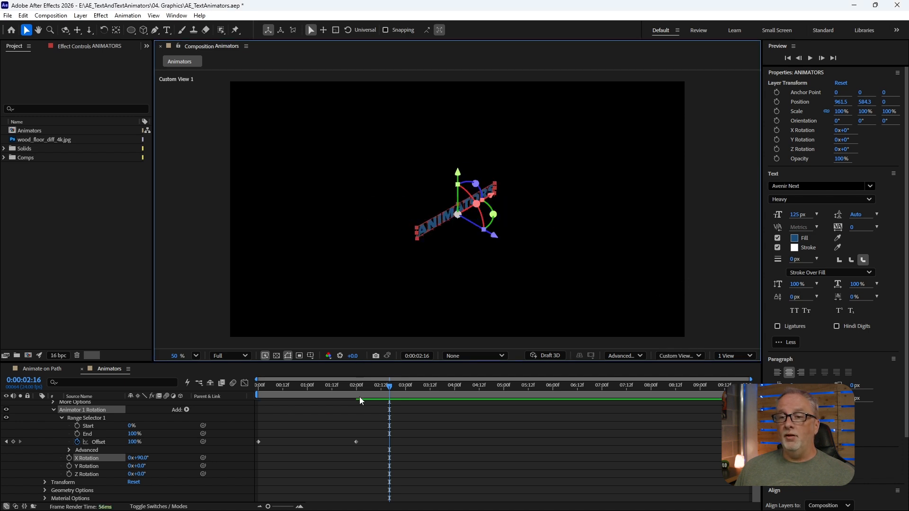
{"action": "left_click", "coordinate": [335, 390]}
{"action": "left_click_drag", "start_coordinate": [336, 392], "coordinate": [249, 388]}
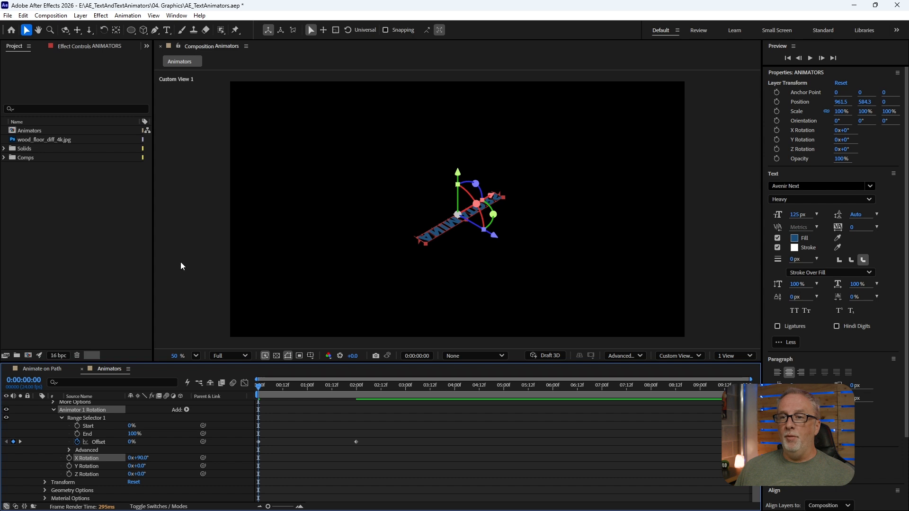
{"action": "key", "text": "space"}
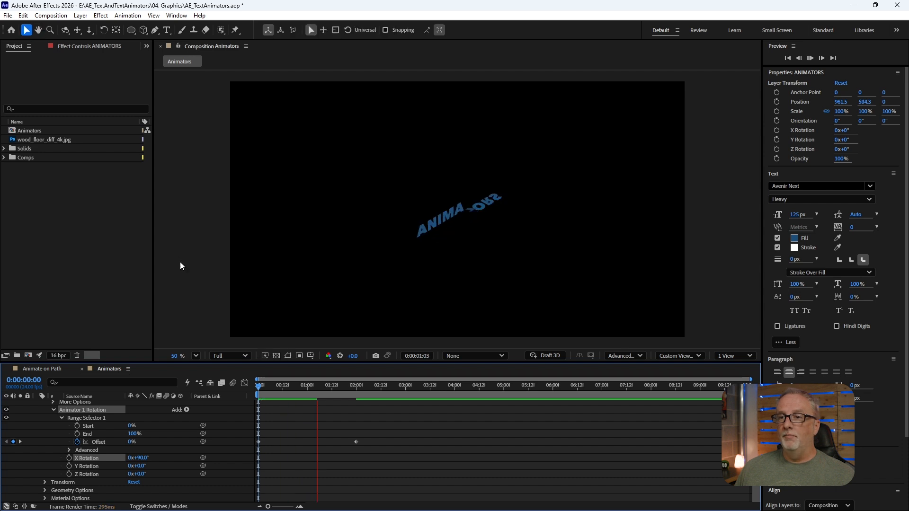
{"action": "key", "text": "space"}
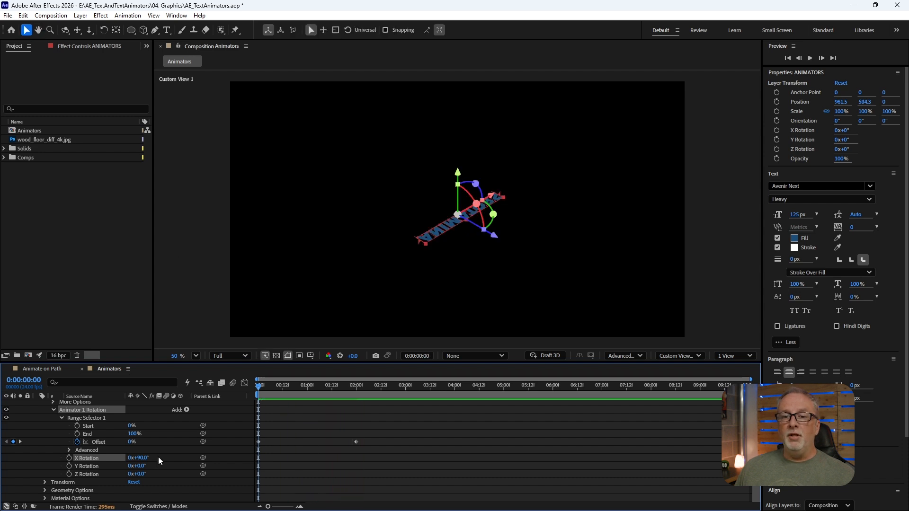
- Set the animator's X Rotation to -90° and preview the animation in Custom View 1
{"action": "left_click", "coordinate": [141, 459]}
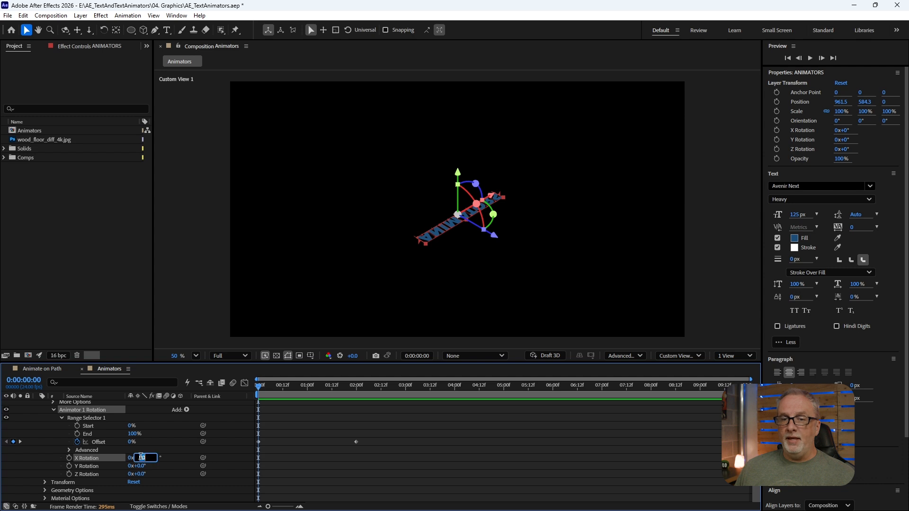
{"action": "type", "text": "-90"}
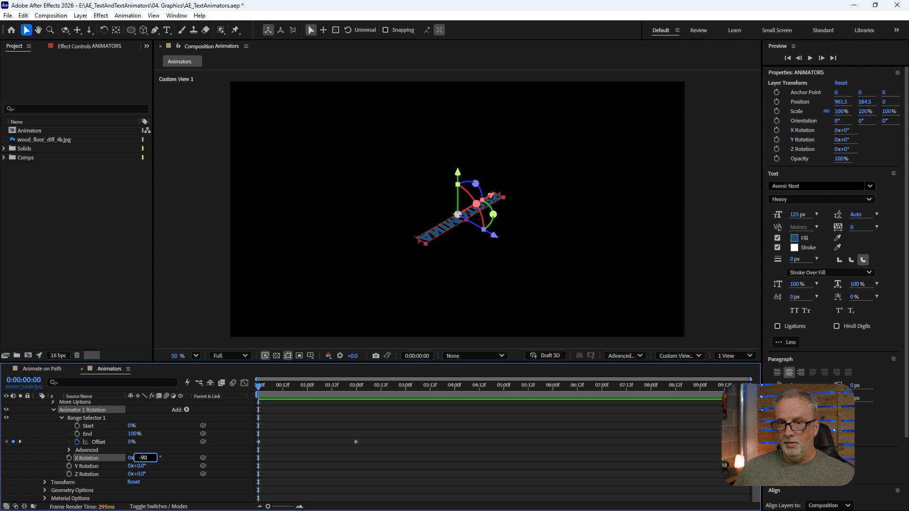
{"action": "key", "text": "Return"}
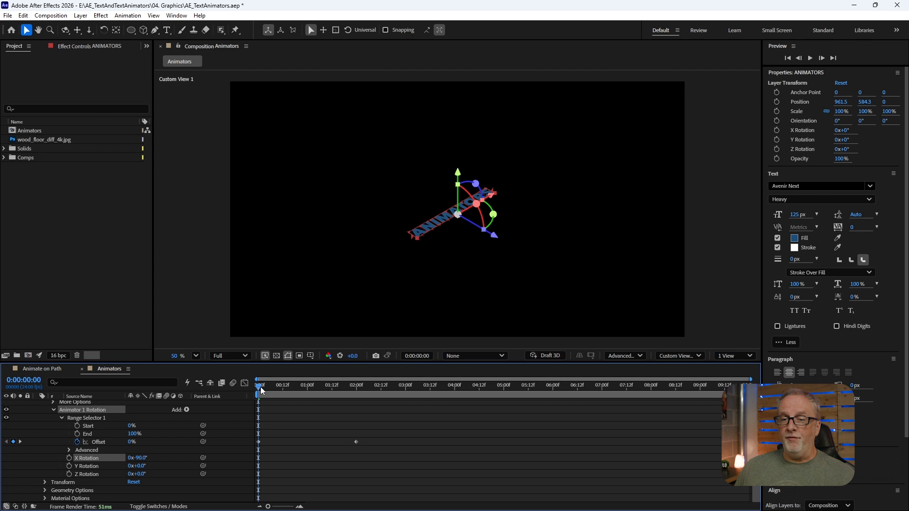
{"action": "key", "text": "space"}
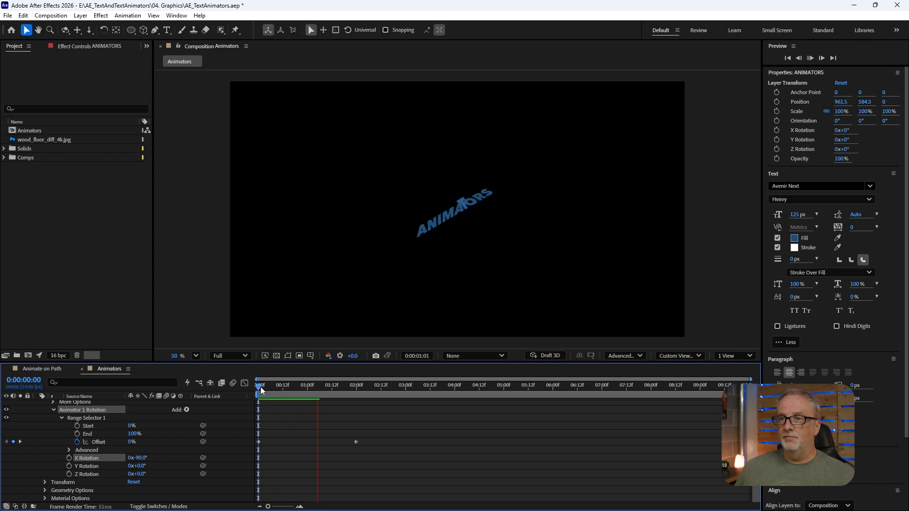
{"action": "key", "text": "space"}
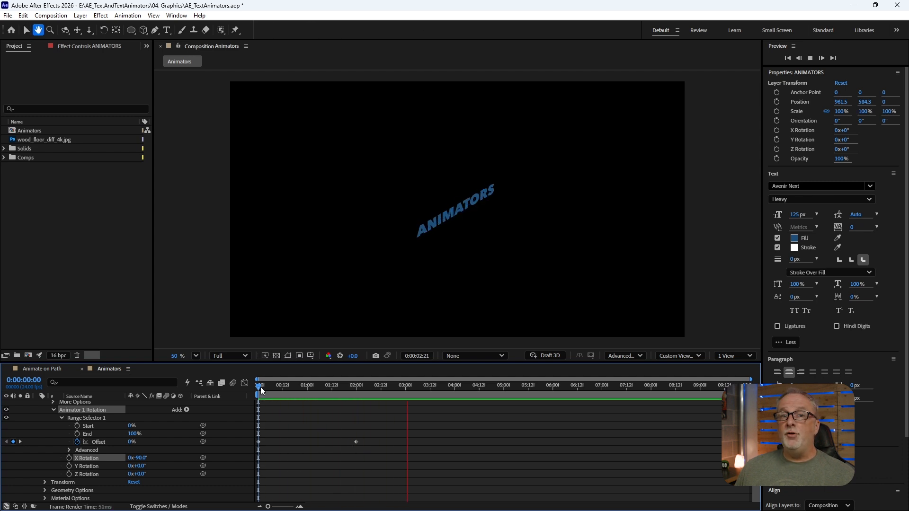
- Return the composition view to Active Camera (Default) and preview the animation from the first frame
{"action": "left_click", "coordinate": [693, 357]}
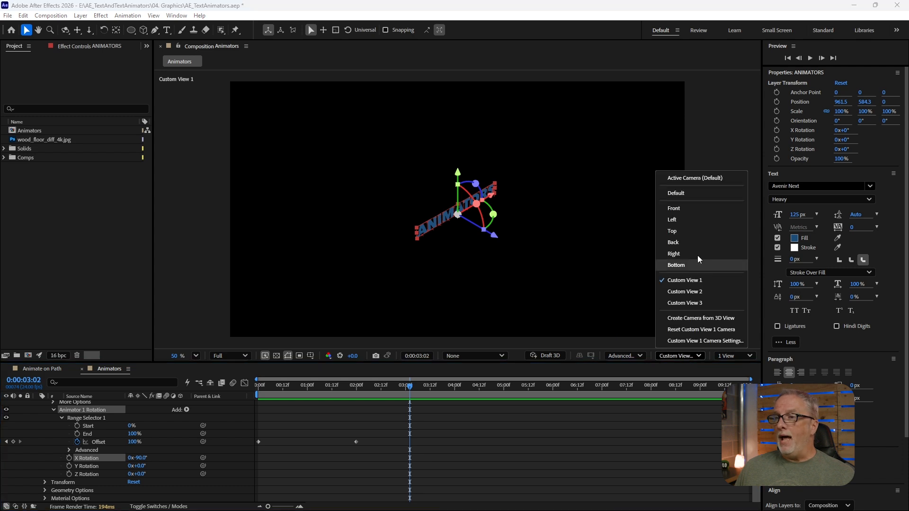
{"action": "left_click", "coordinate": [690, 179]}
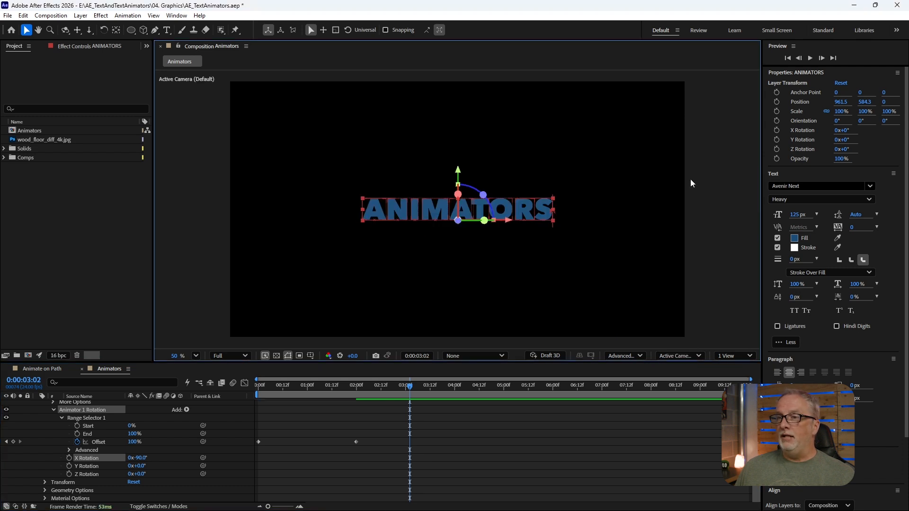
{"action": "left_click", "coordinate": [251, 382]}
{"action": "key", "text": "space"}
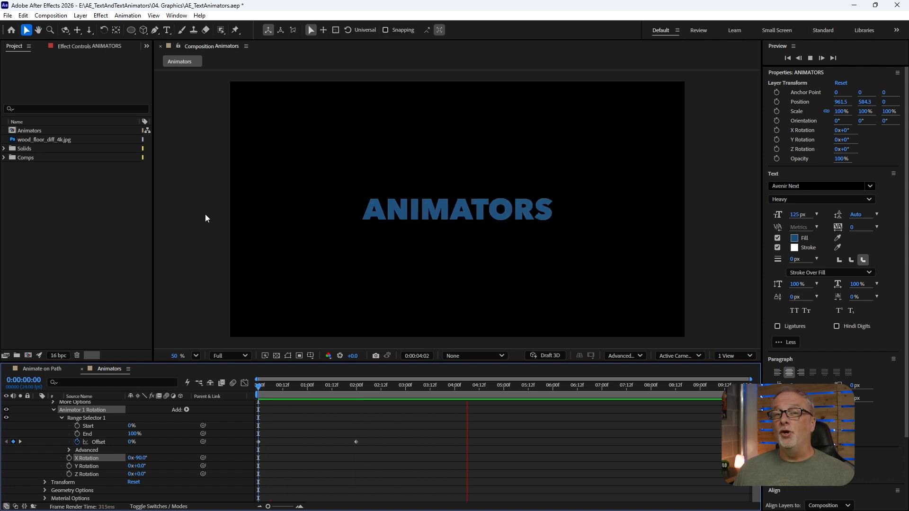
{"action": "key", "text": "space"}
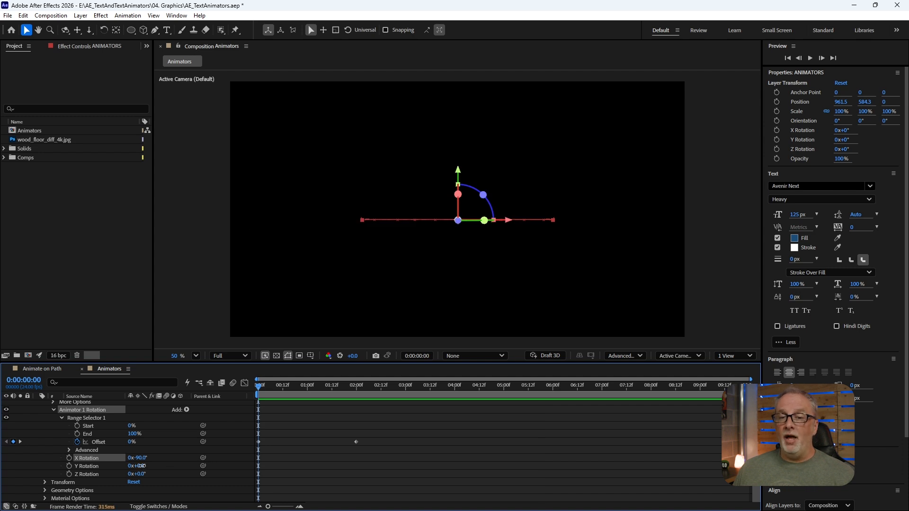
- Set the animator's Y Rotation to 90° and preview the combined X and Y letter rotation
{"action": "left_click", "coordinate": [142, 467]}
{"action": "type", "text": "90"}
{"action": "key", "text": "Return"}
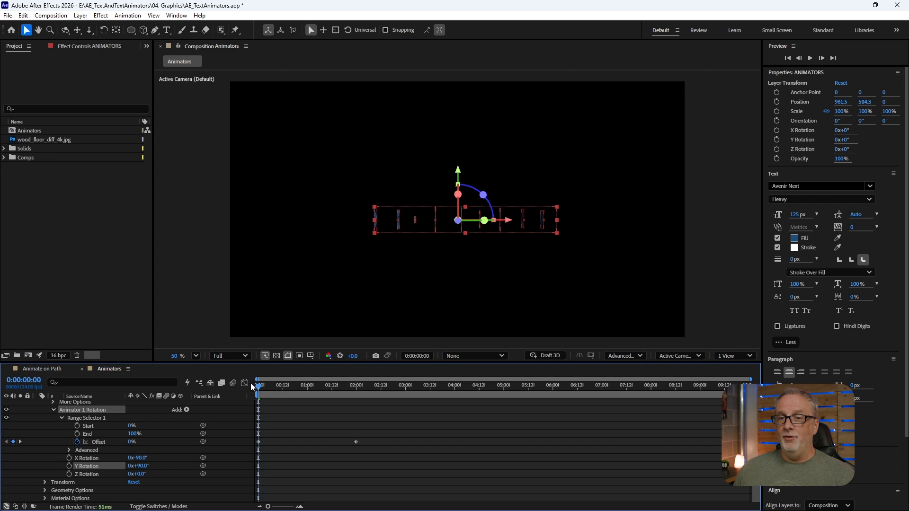
{"action": "left_click", "coordinate": [212, 263]}
{"action": "key", "text": "space"}
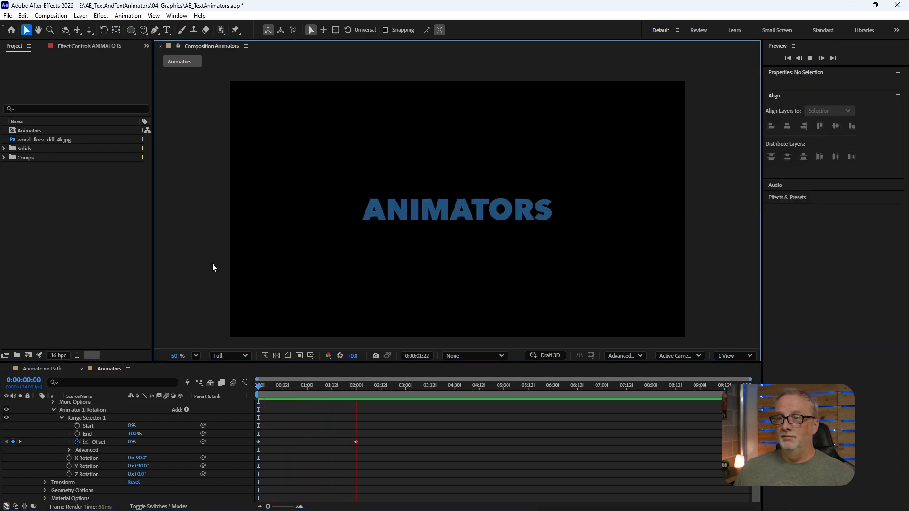
{"action": "key", "text": "space"}
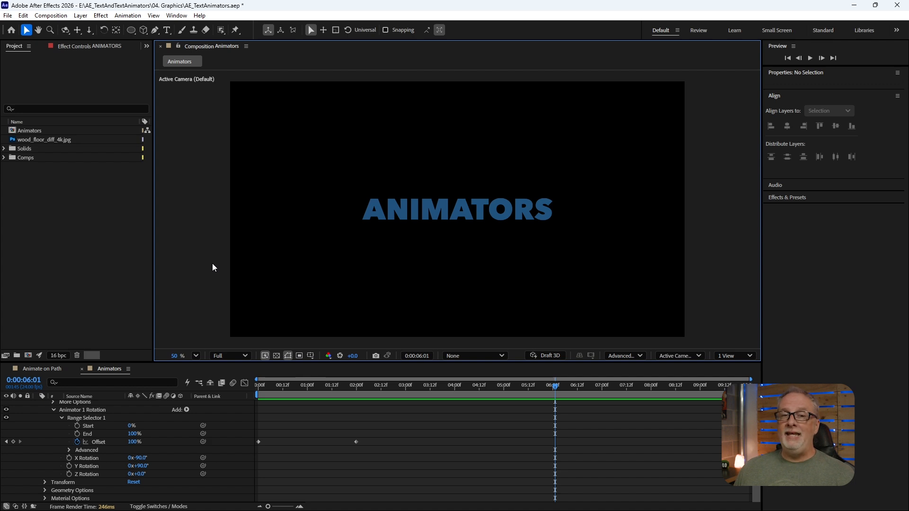
- Add an Opacity property to the Animator 1 Rotation animator on the ANIMATORS text layer
{"action": "left_click", "coordinate": [189, 411]}
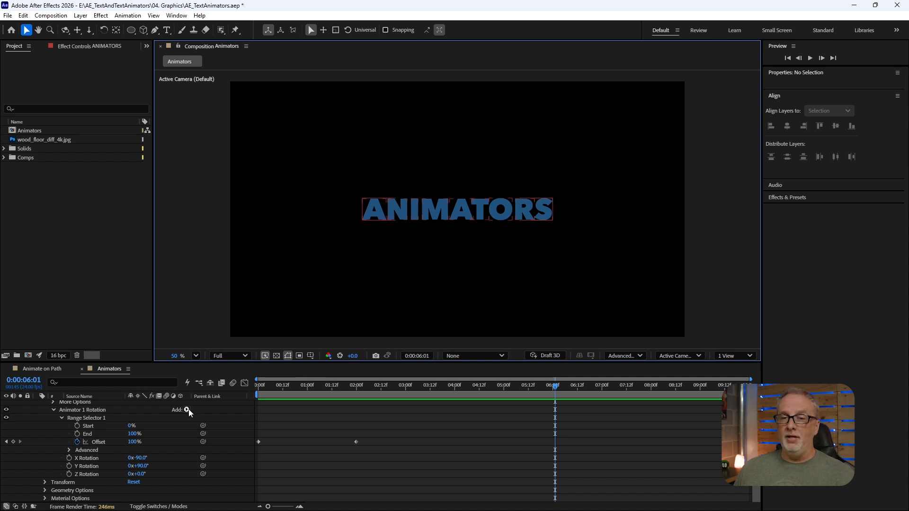
{"action": "left_click", "coordinate": [188, 411]}
{"action": "mouse_move", "coordinate": [215, 415]}
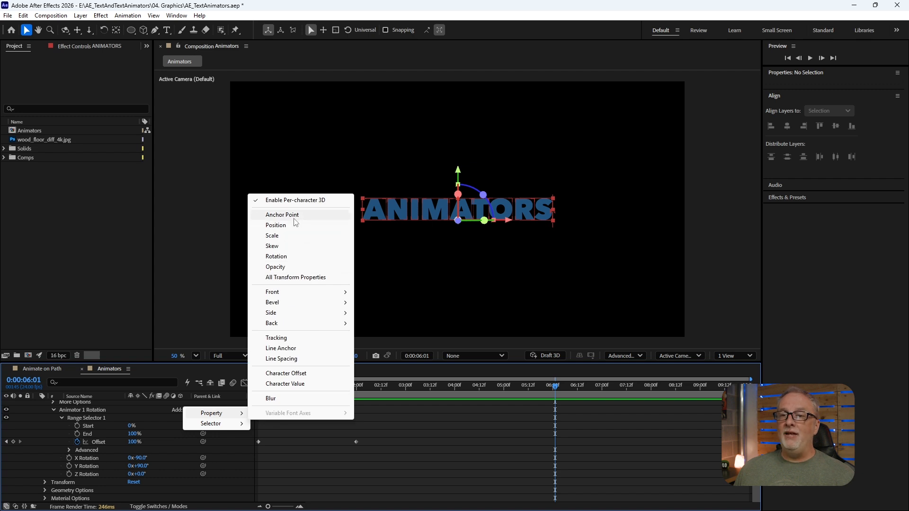
{"action": "left_click", "coordinate": [289, 268]}
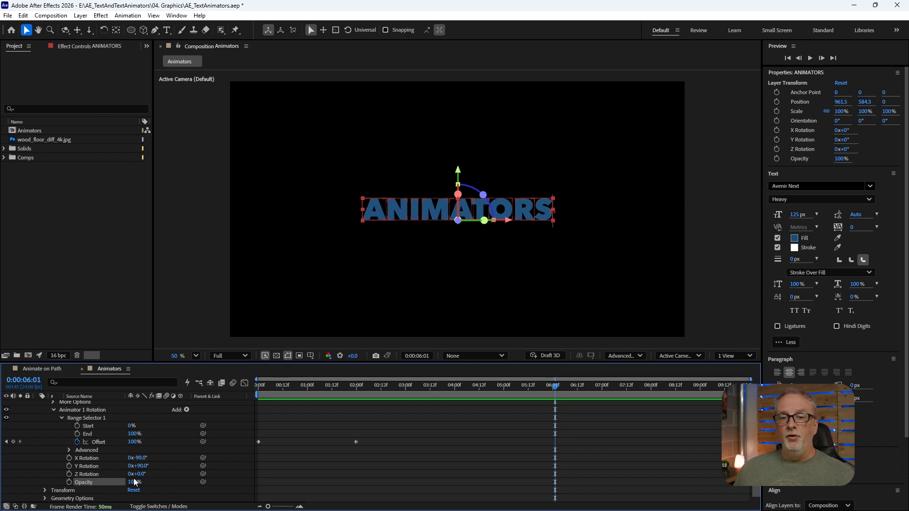
- At the first frame, set the animator's Opacity to 0% and preview the combined rotation and fade-in
{"action": "left_click_drag", "start_coordinate": [270, 388], "coordinate": [252, 389]}
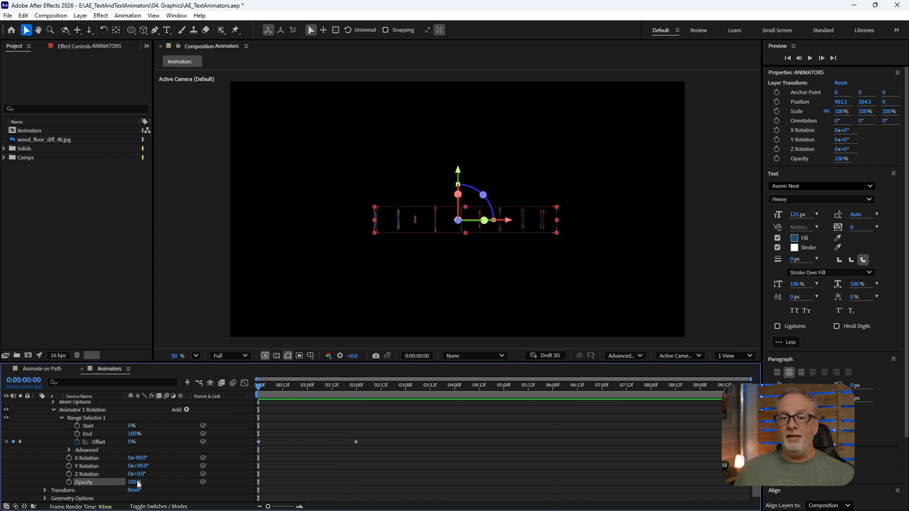
{"action": "left_click_drag", "start_coordinate": [138, 479], "coordinate": [73, 479]}
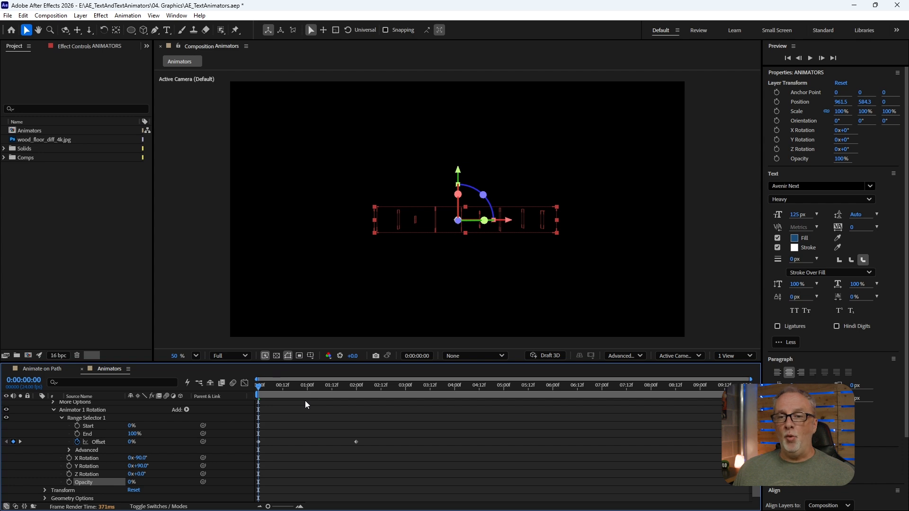
{"action": "key", "text": "space"}
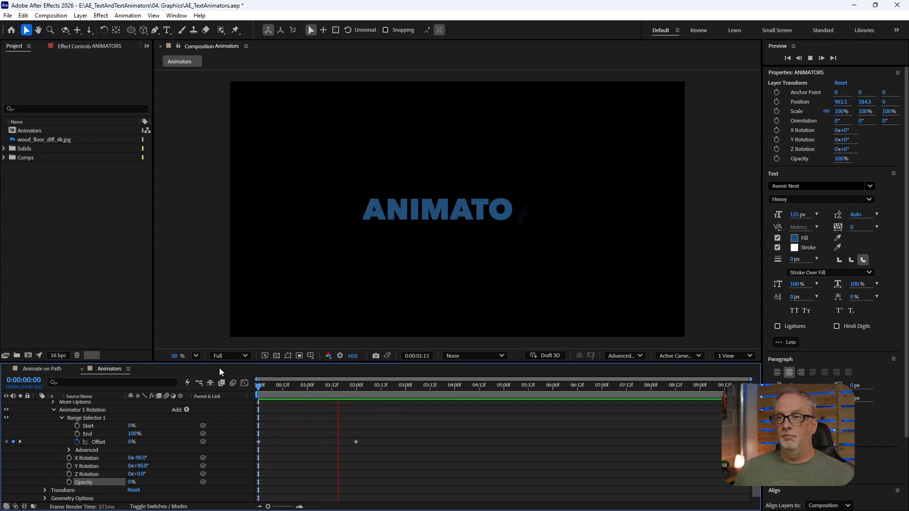
{"action": "key", "text": "space"}
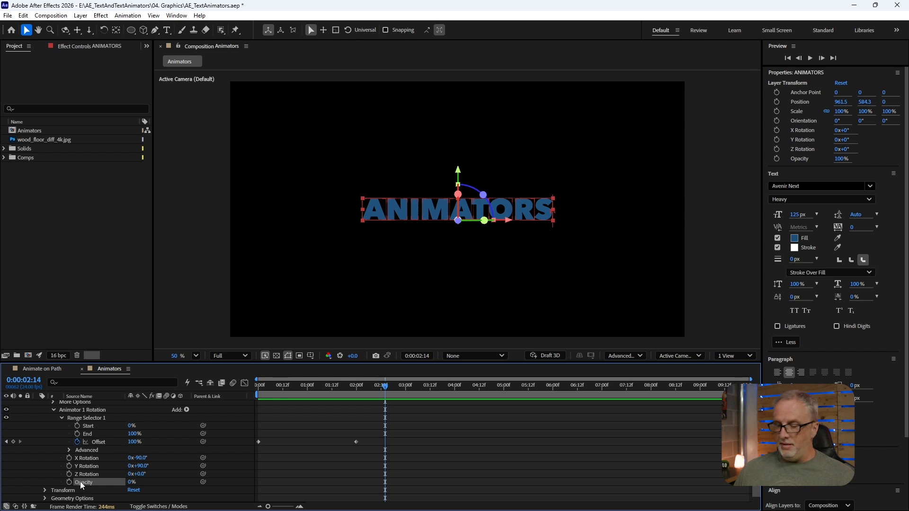
- Delete the Opacity property from Animator 1 Rotation and add a separate Opacity animator to the ANIMATORS text
{"action": "key", "text": "Delete"}
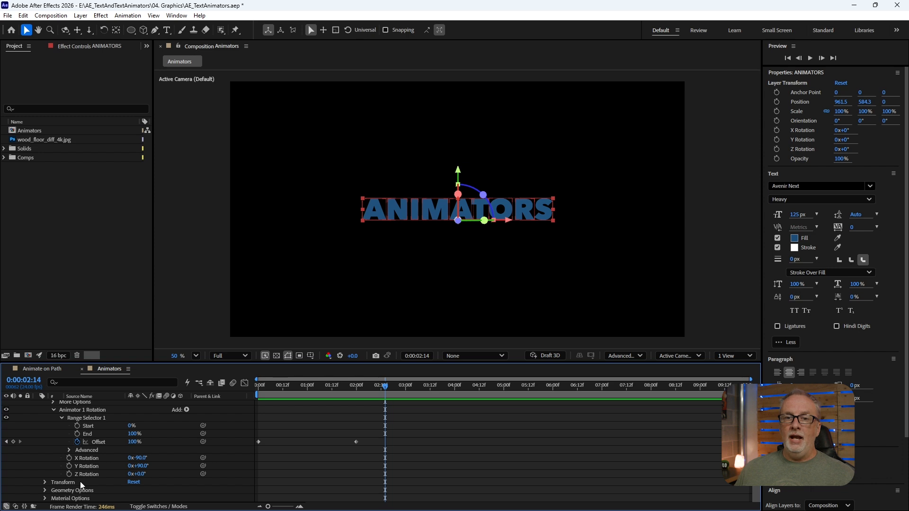
{"action": "left_click", "coordinate": [53, 410]}
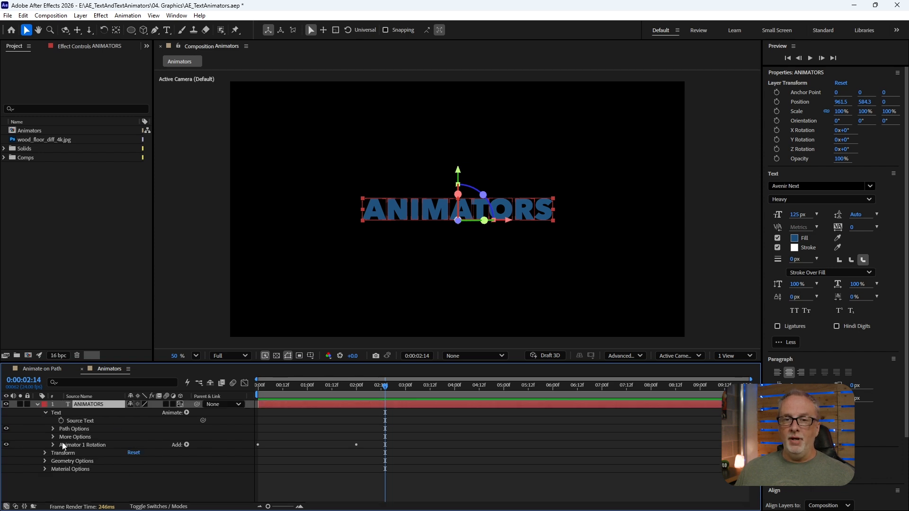
{"action": "left_click", "coordinate": [55, 413]}
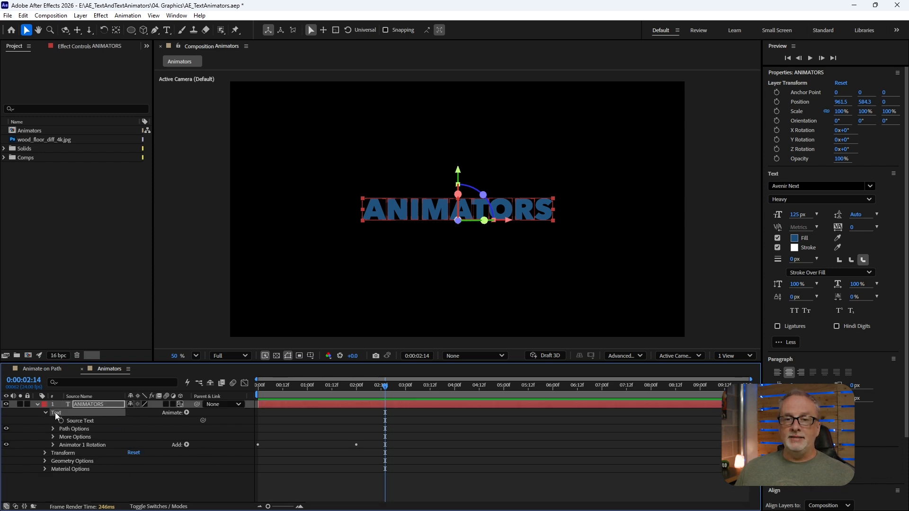
{"action": "left_click", "coordinate": [187, 412]}
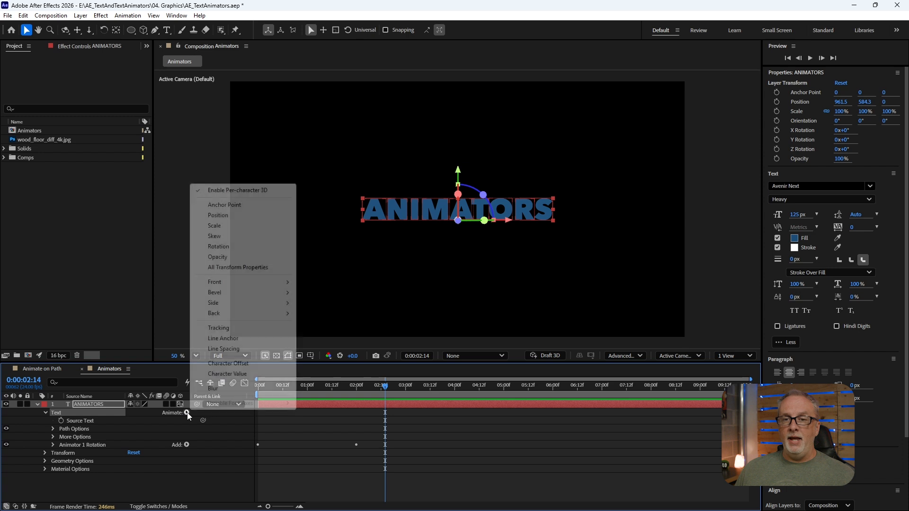
{"action": "left_click", "coordinate": [230, 259]}
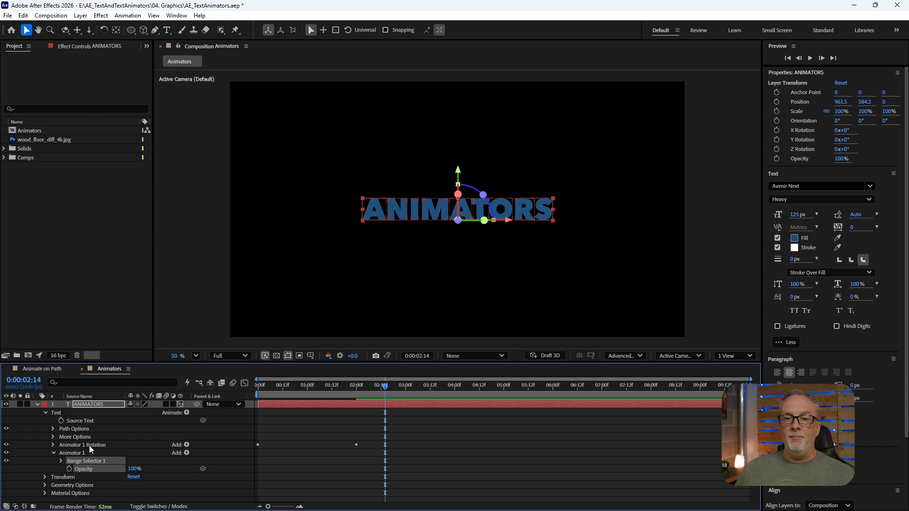
- Rename the new opacity animator as Animator 2 Opacity
{"action": "left_click", "coordinate": [69, 453]}
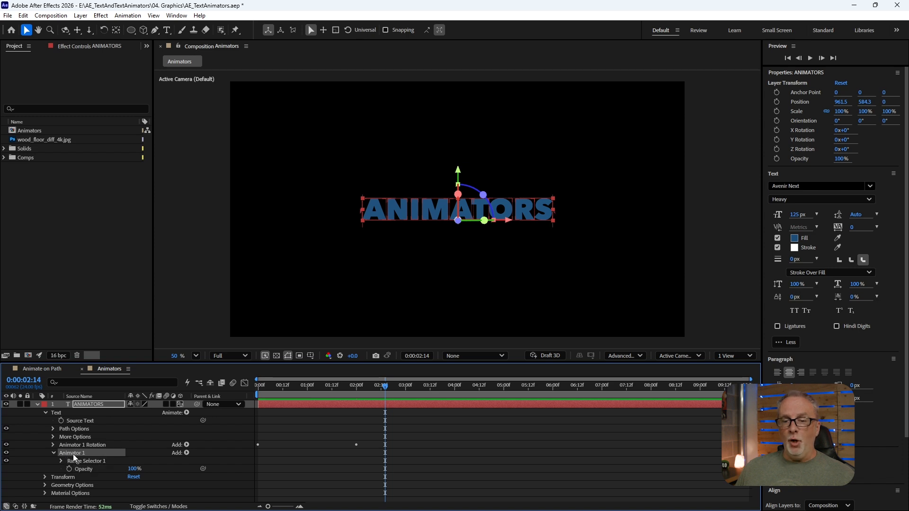
{"action": "key", "text": "Return"}
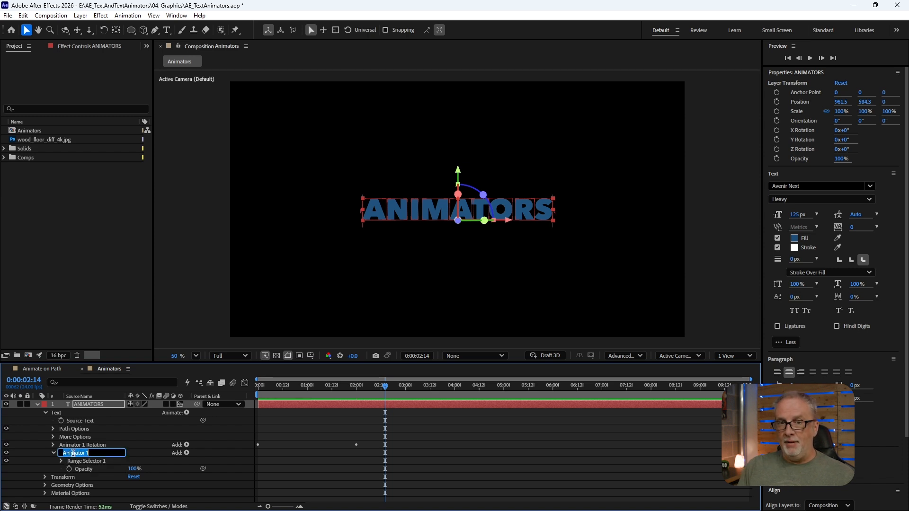
{"action": "key", "text": "Right"}
{"action": "key", "text": "BackSpace"}
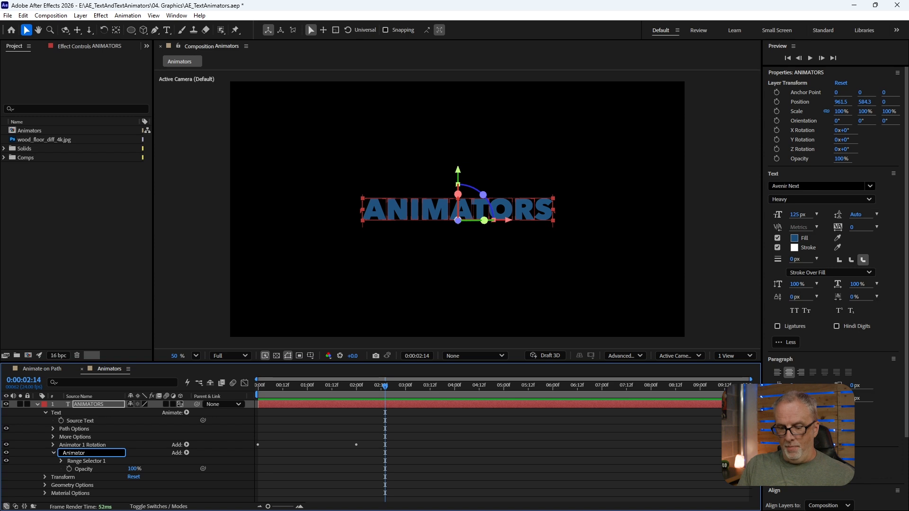
{"action": "type", "text": "2 Opacity"}
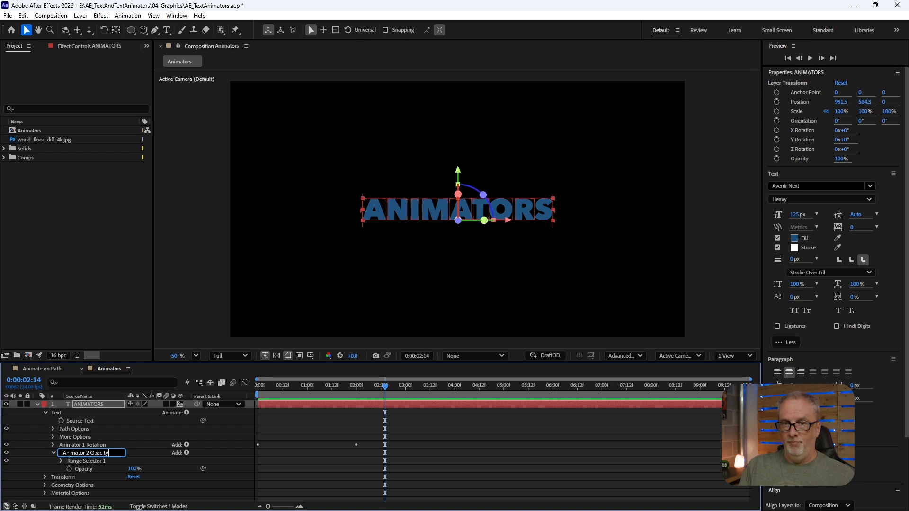
{"action": "key", "text": "Return"}
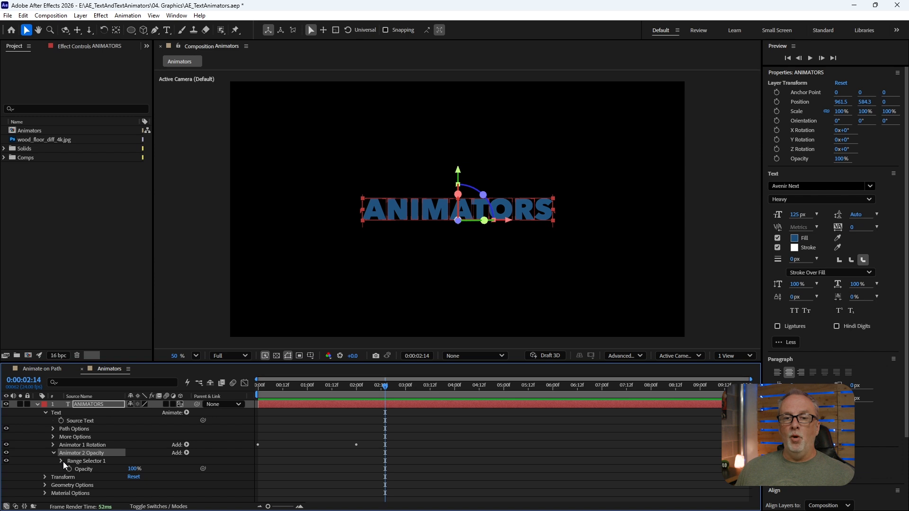
- Set Animator 2 Opacity's Opacity to 0% and keyframe its range selector's Offset at 0% on the first frame
{"action": "left_click_drag", "start_coordinate": [135, 469], "coordinate": [80, 469]}
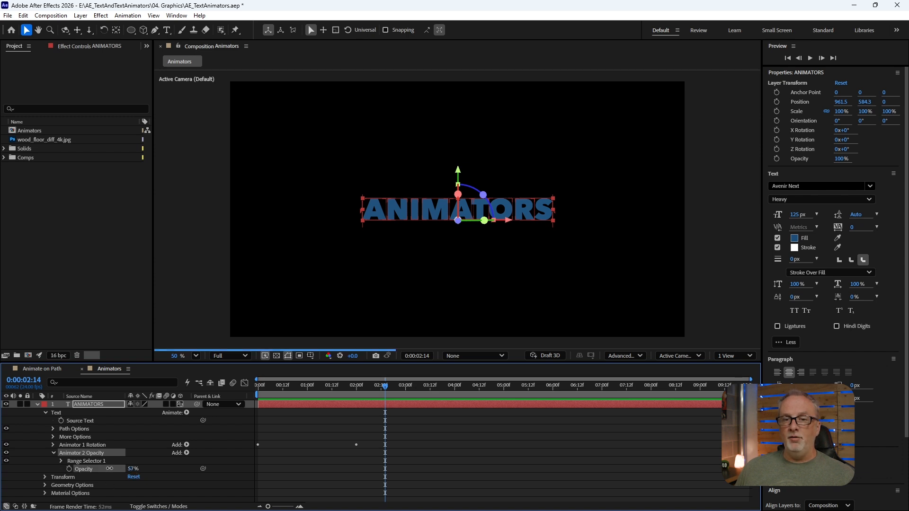
{"action": "left_click", "coordinate": [61, 461]}
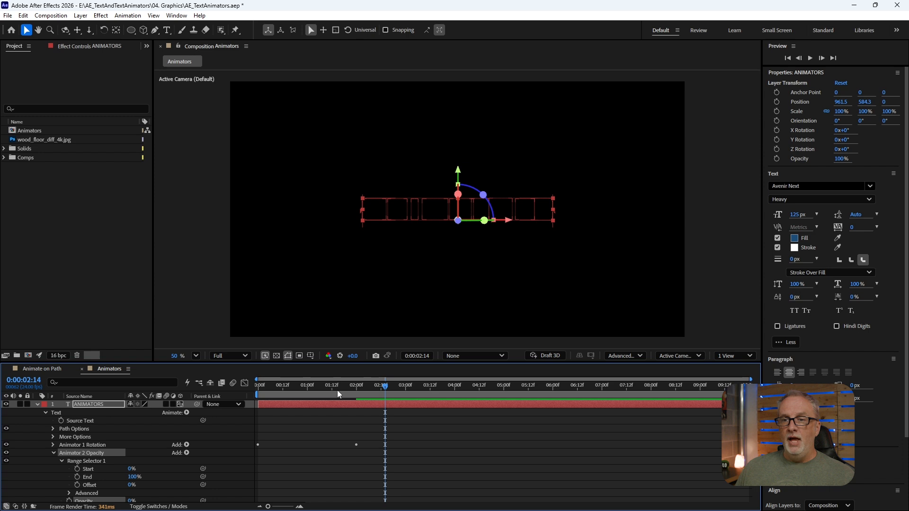
{"action": "left_click_drag", "start_coordinate": [338, 390], "coordinate": [248, 395]}
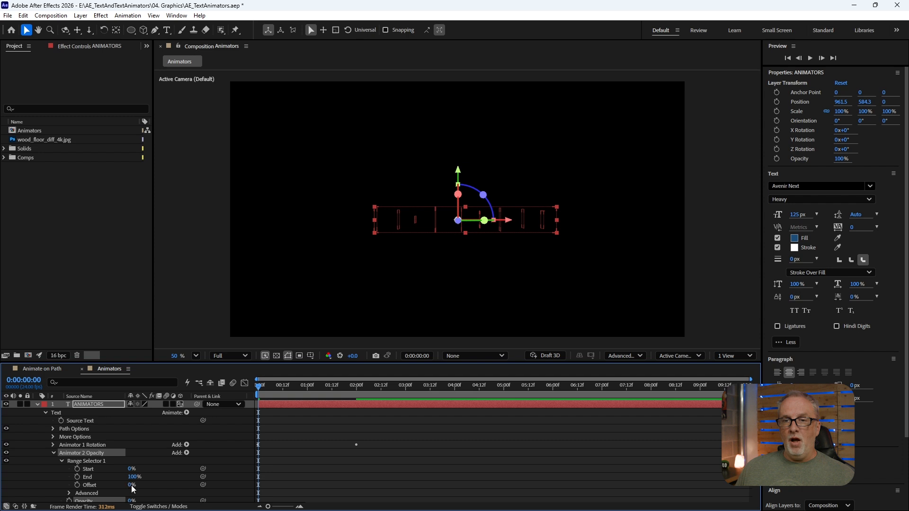
{"action": "left_click", "coordinate": [77, 485]}
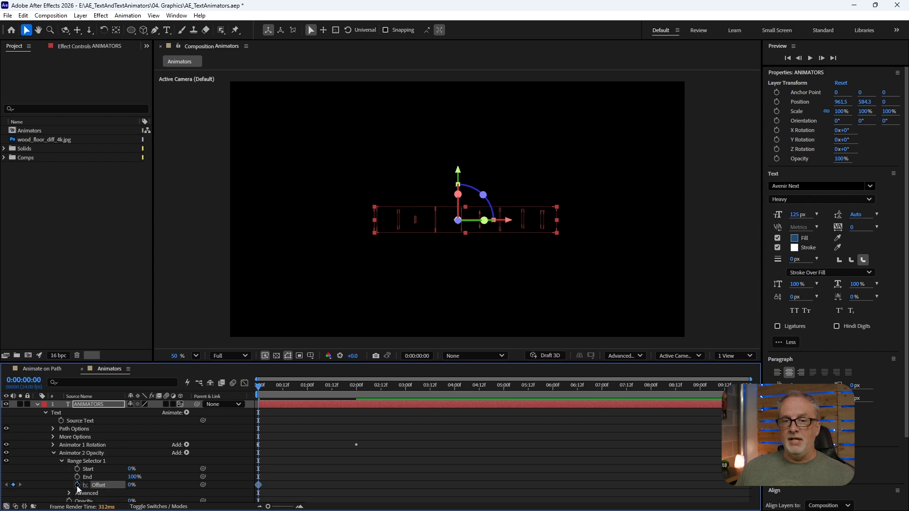
- Add a second Offset keyframe with a raised value at 1 second for Animator 2 Opacity, and preview from the first frame
{"action": "left_click", "coordinate": [305, 386]}
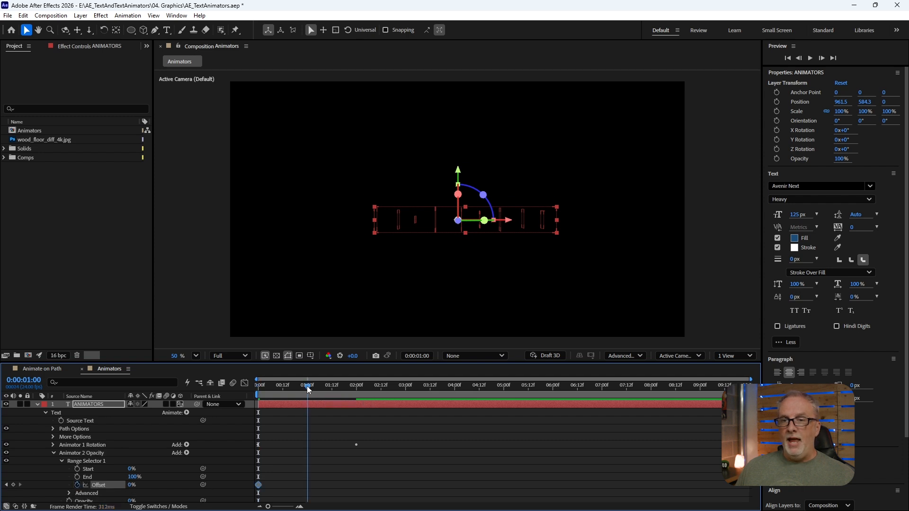
{"action": "left_click_drag", "start_coordinate": [132, 485], "coordinate": [281, 489]}
{"action": "left_click_drag", "start_coordinate": [279, 386], "coordinate": [223, 387]}
{"action": "left_click", "coordinate": [208, 245]}
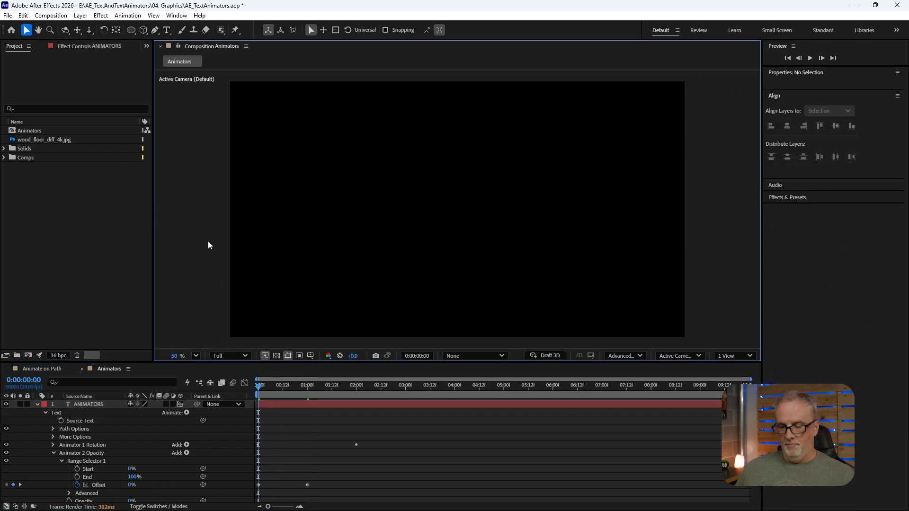
{"action": "key", "text": "space"}
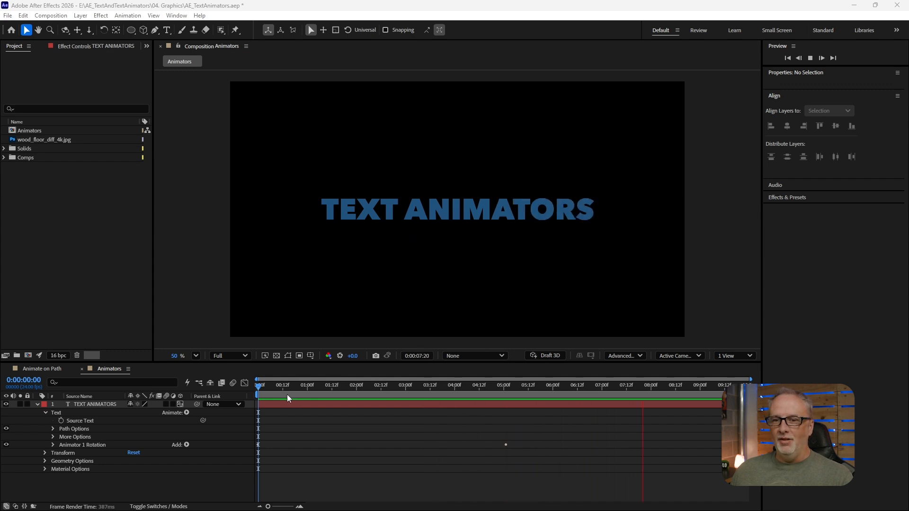
- Expand Animator 1 Rotation and its range selector's Advanced settings on the TEXT ANIMATORS layer, and move the current time to 0:00:00:18
{"action": "left_click", "coordinate": [68, 445]}
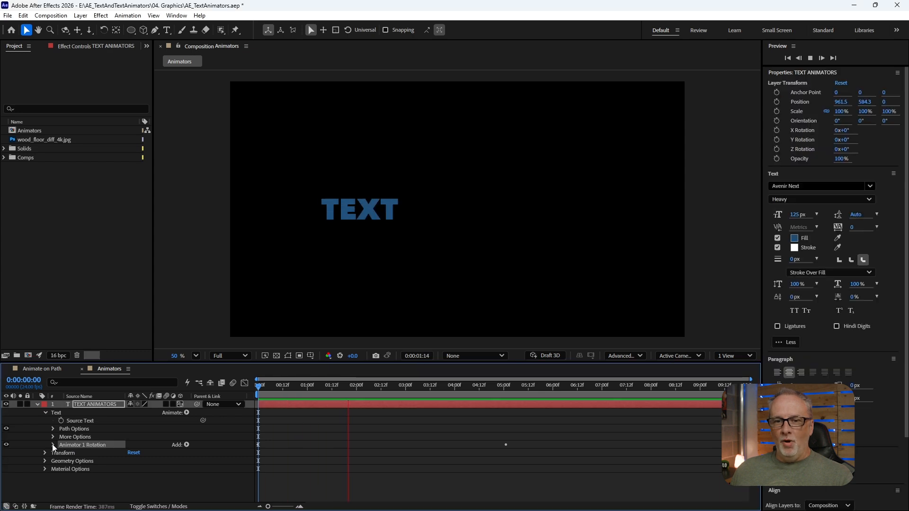
{"action": "left_click", "coordinate": [52, 444]}
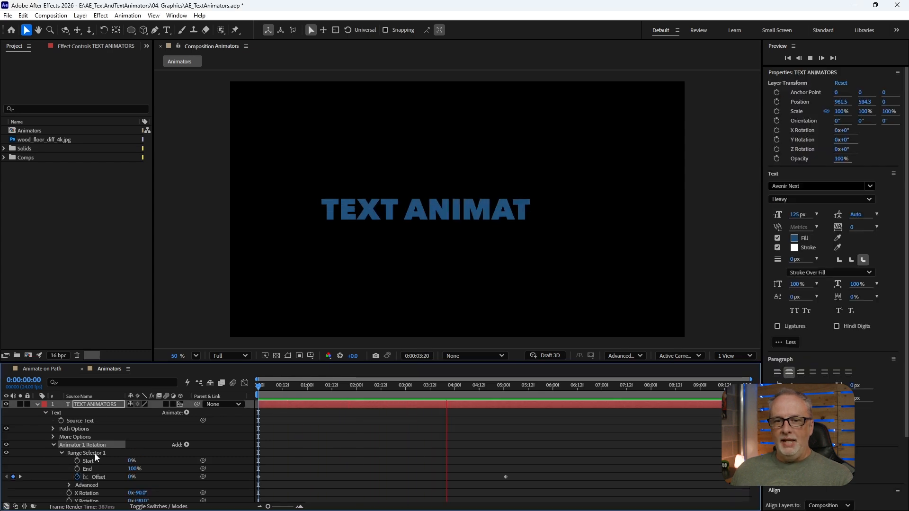
{"action": "scroll", "coordinate": [95, 454], "scroll_direction": "down", "scroll_amount": 1}
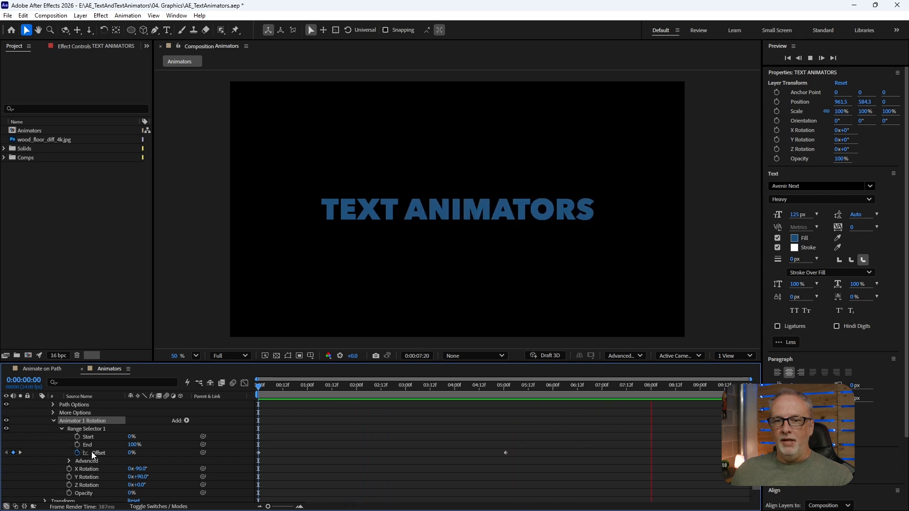
{"action": "left_click", "coordinate": [69, 461]}
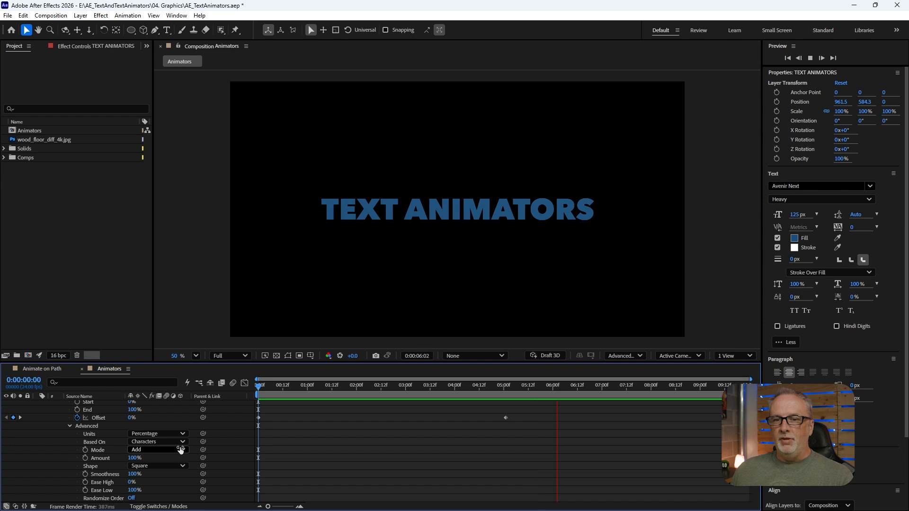
{"action": "left_click_drag", "start_coordinate": [272, 388], "coordinate": [296, 389]}
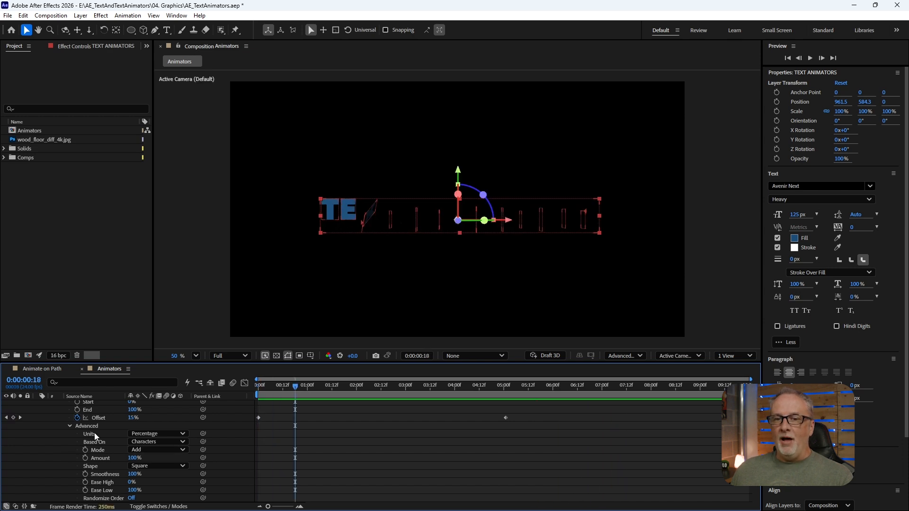
{"action": "scroll", "coordinate": [112, 436], "scroll_direction": "up", "scroll_amount": 1}
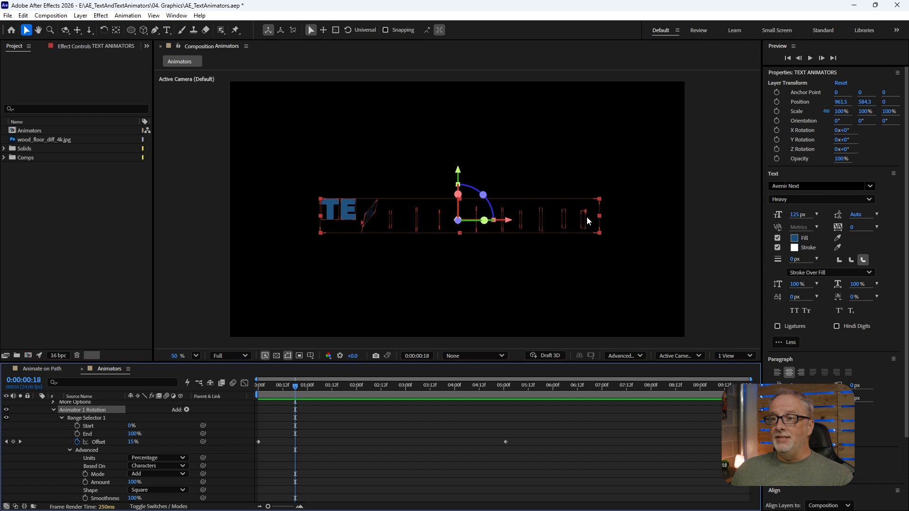
- Try Index as the range selector's Units while scrubbing through the animation, and restore the Percentage units
{"action": "left_click", "coordinate": [151, 458]}
{"action": "left_click", "coordinate": [152, 478]}
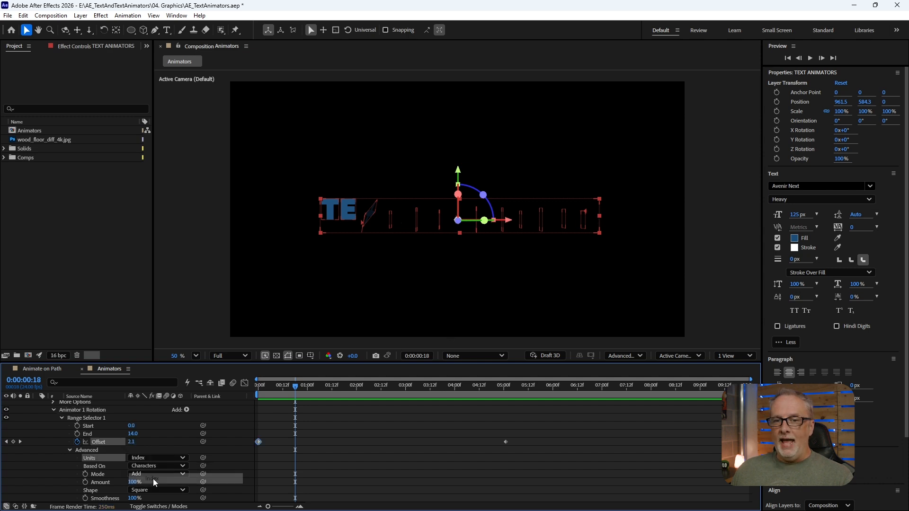
{"action": "key", "text": "space"}
{"action": "left_click_drag", "start_coordinate": [333, 387], "coordinate": [541, 397]}
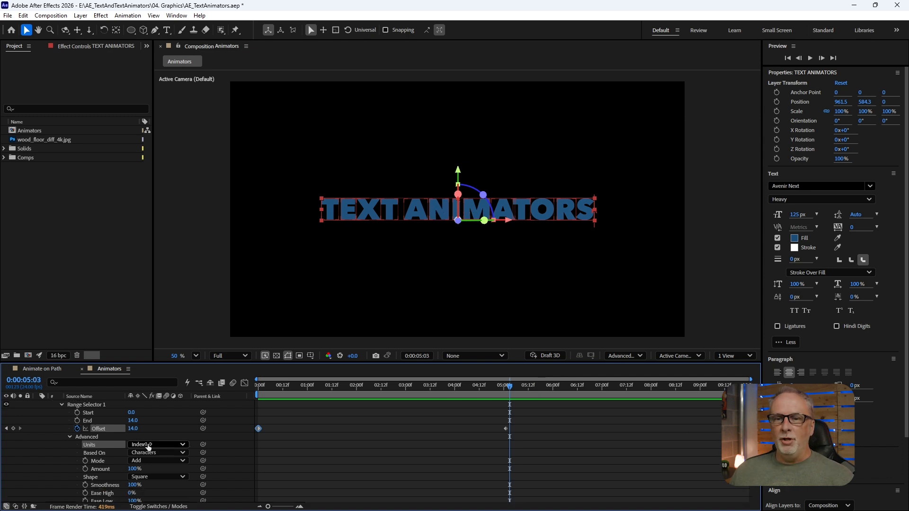
{"action": "left_click", "coordinate": [148, 445]}
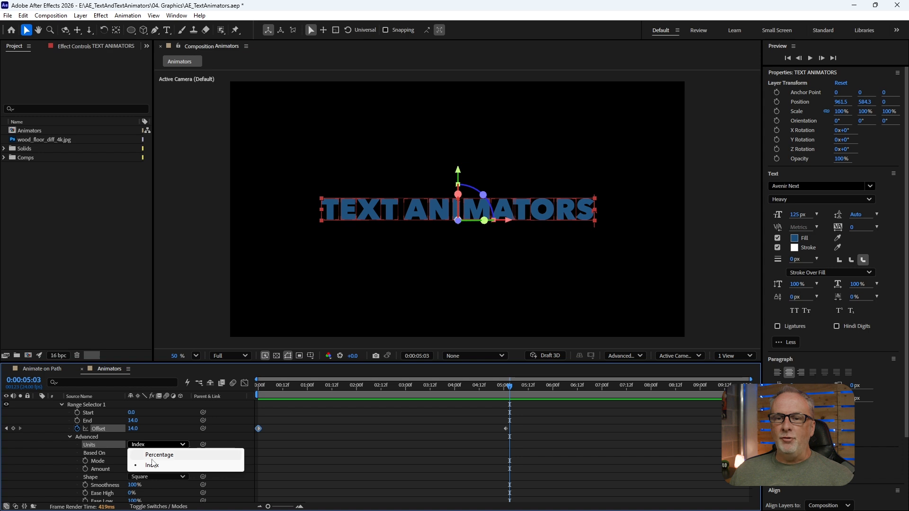
{"action": "left_click", "coordinate": [152, 455]}
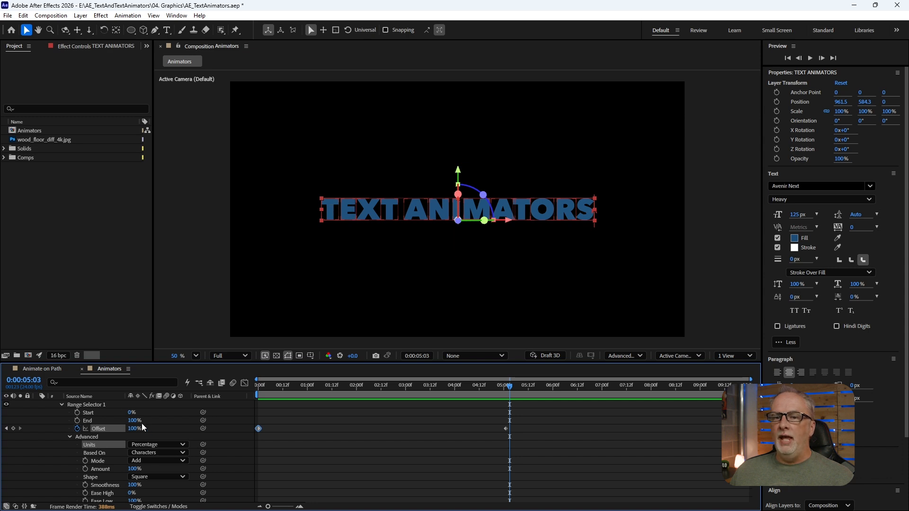
- Set the Animator 1 Rotation range selector's Based On option to Characters Excluding Spaces and preview the animation from the first frame
{"action": "left_click", "coordinate": [152, 453]}
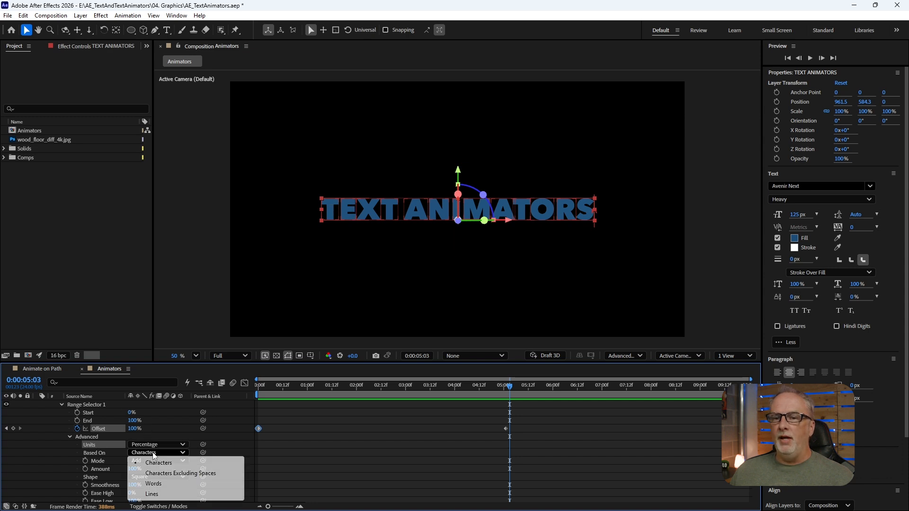
{"action": "left_click", "coordinate": [160, 473]}
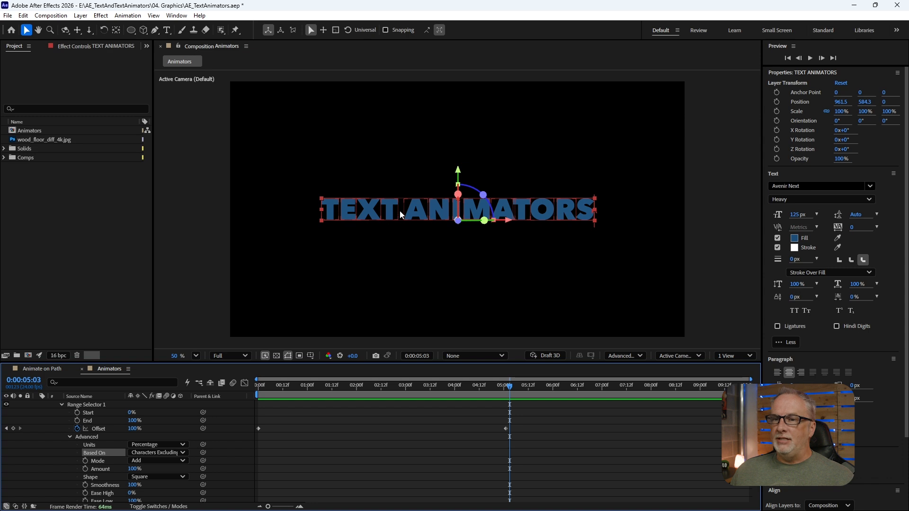
{"action": "left_click_drag", "start_coordinate": [269, 387], "coordinate": [237, 384]}
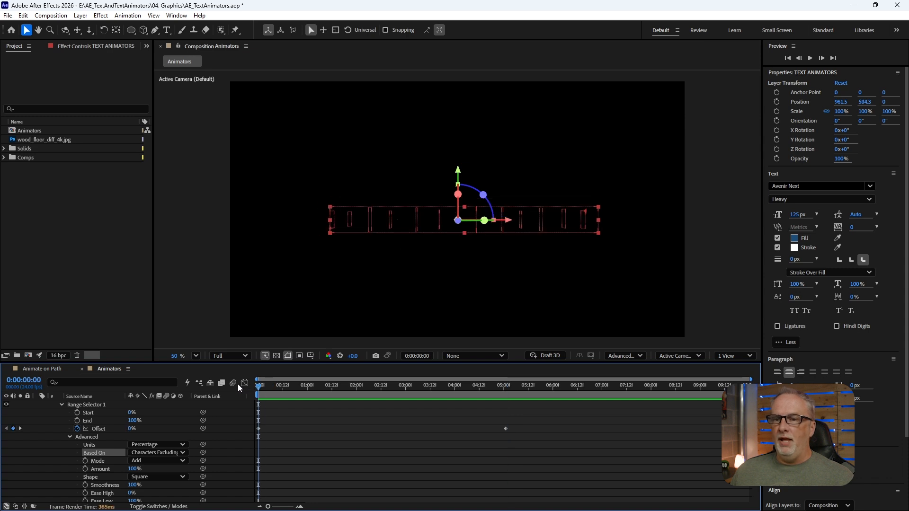
{"action": "key", "text": "space"}
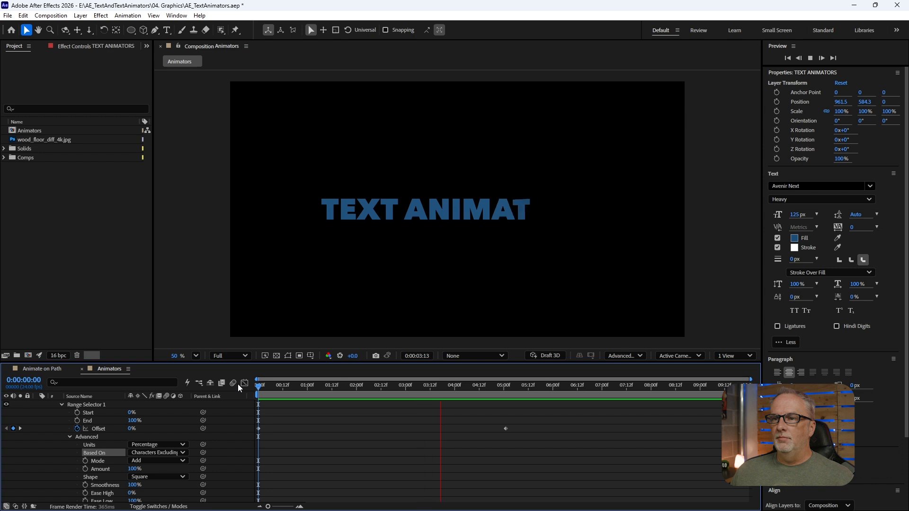
{"action": "key", "text": "space"}
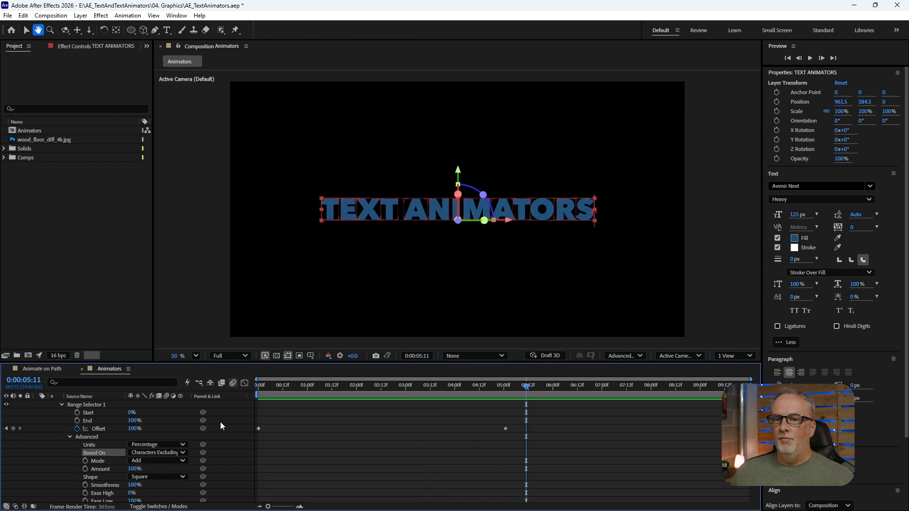
- Try Words as the range selector's Based On option and preview the animation from the first frame
{"action": "left_click", "coordinate": [158, 453]}
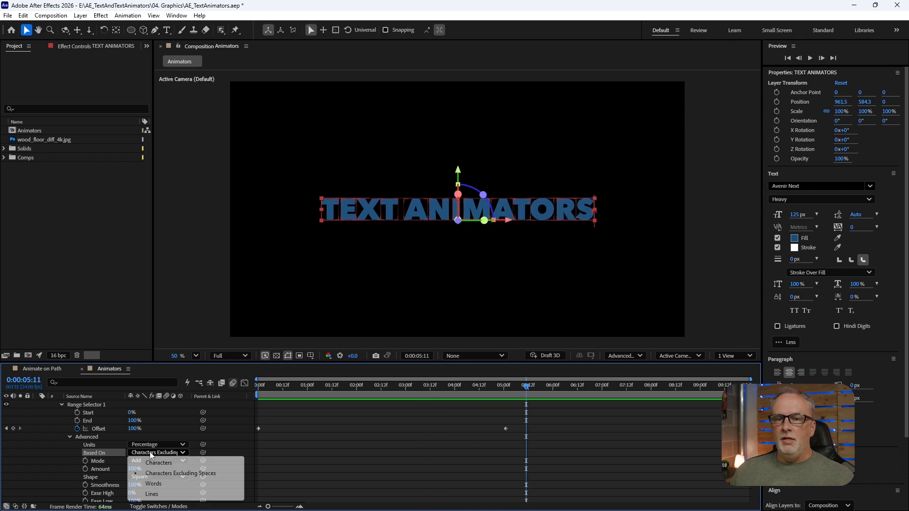
{"action": "left_click", "coordinate": [153, 484]}
{"action": "left_click_drag", "start_coordinate": [274, 383], "coordinate": [258, 383]}
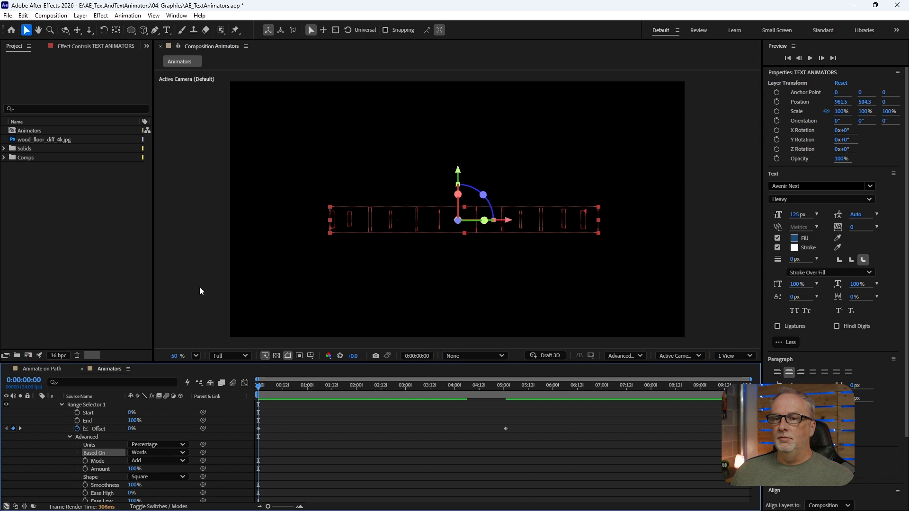
{"action": "key", "text": "space"}
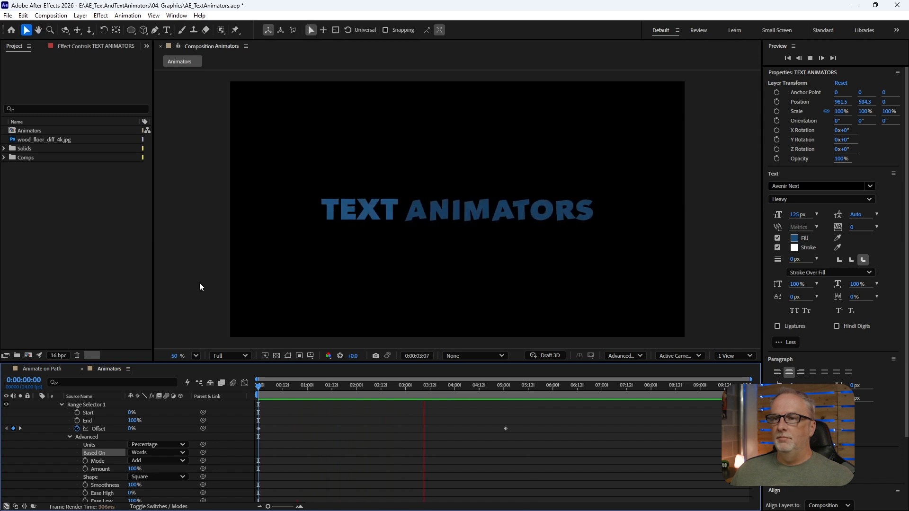
{"action": "key", "text": "space"}
- Try Lines as the range selector's Based On option and preview the animation from the first frame
{"action": "left_click", "coordinate": [158, 454]}
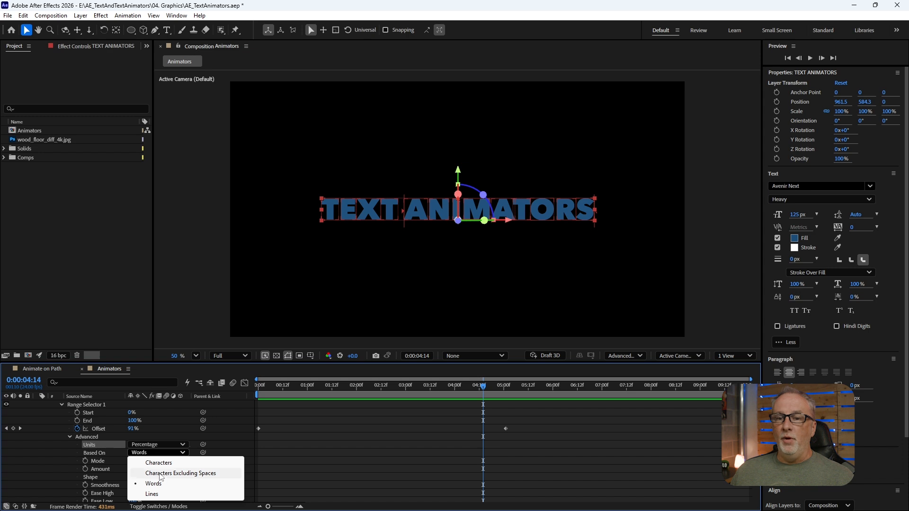
{"action": "left_click", "coordinate": [160, 495]}
{"action": "left_click", "coordinate": [259, 387]}
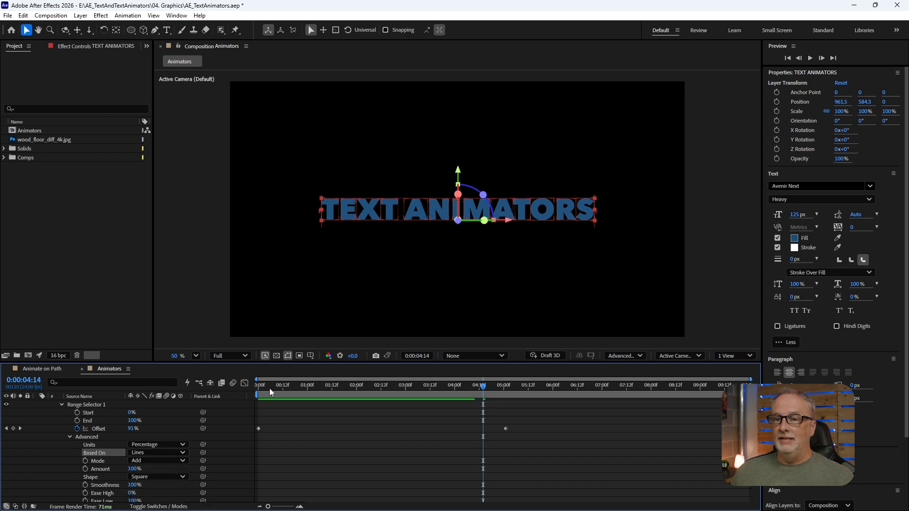
{"action": "left_click", "coordinate": [171, 283]}
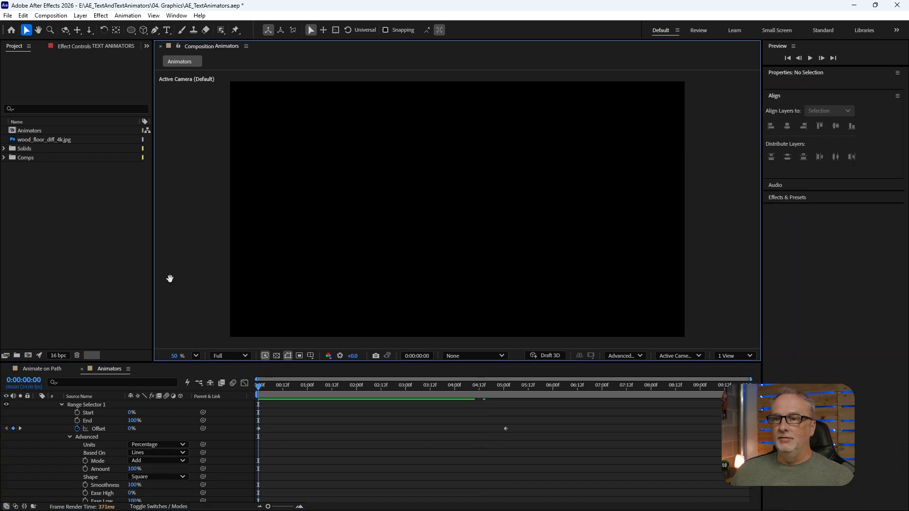
{"action": "key", "text": "space"}
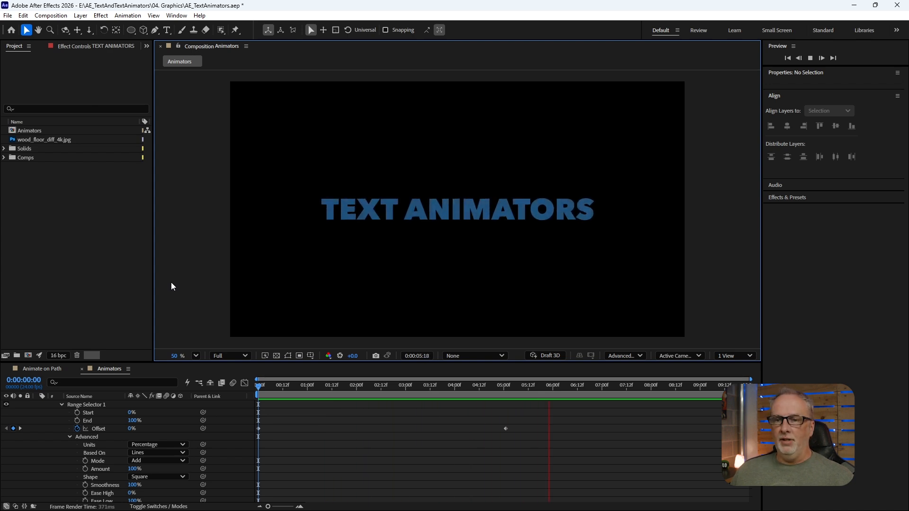
- Return the range selector's Based On option to Characters Excluding Spaces and preview from the first frame
{"action": "left_click", "coordinate": [157, 453]}
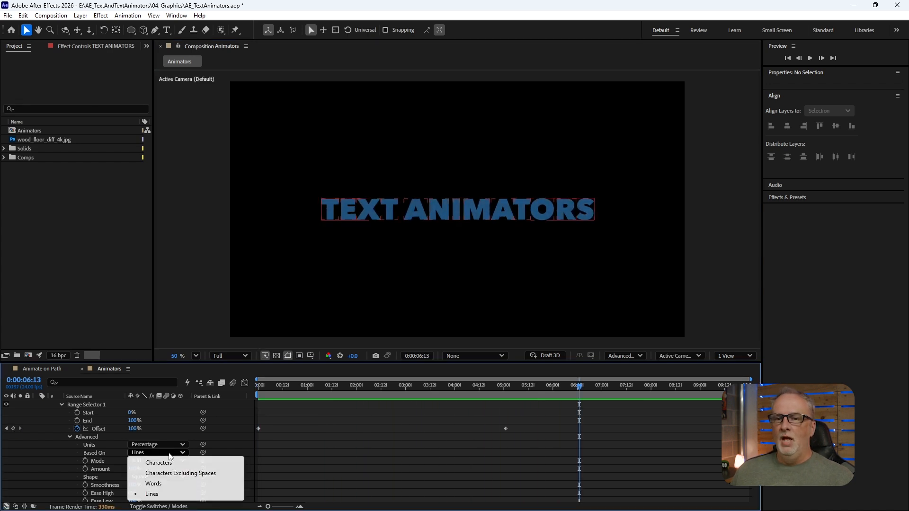
{"action": "left_click", "coordinate": [184, 473]}
{"action": "left_click", "coordinate": [112, 453]}
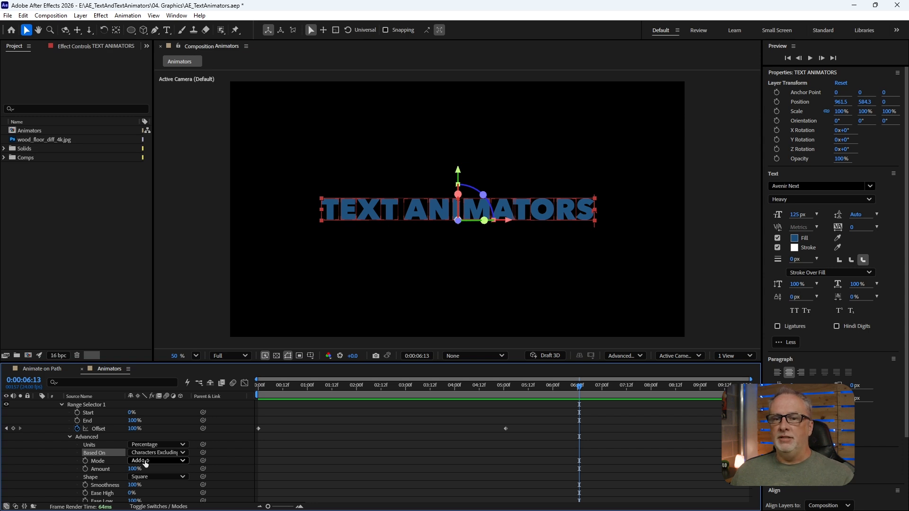
{"action": "key", "text": "Home"}
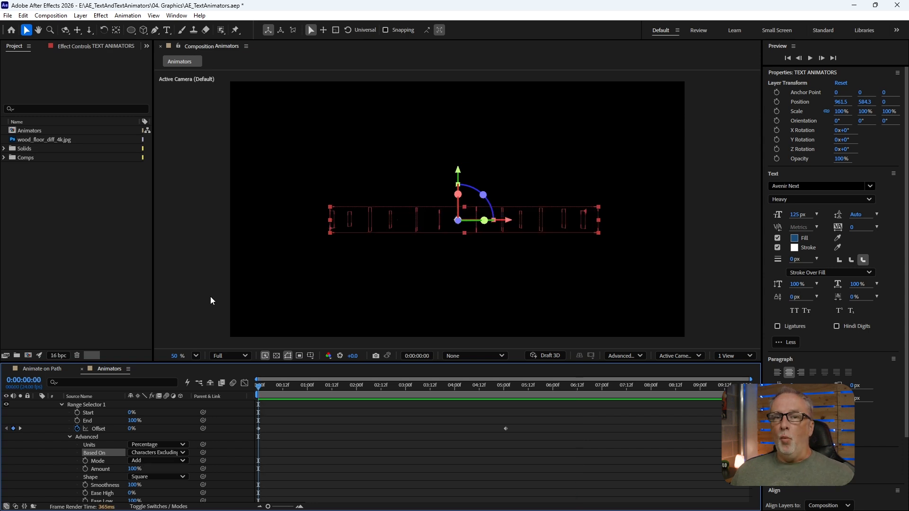
{"action": "key", "text": "space"}
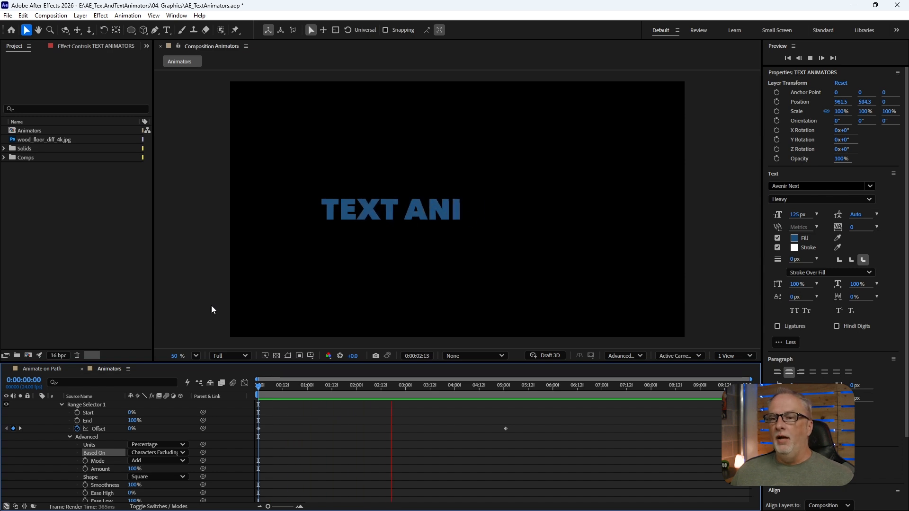
{"action": "key", "text": "space"}
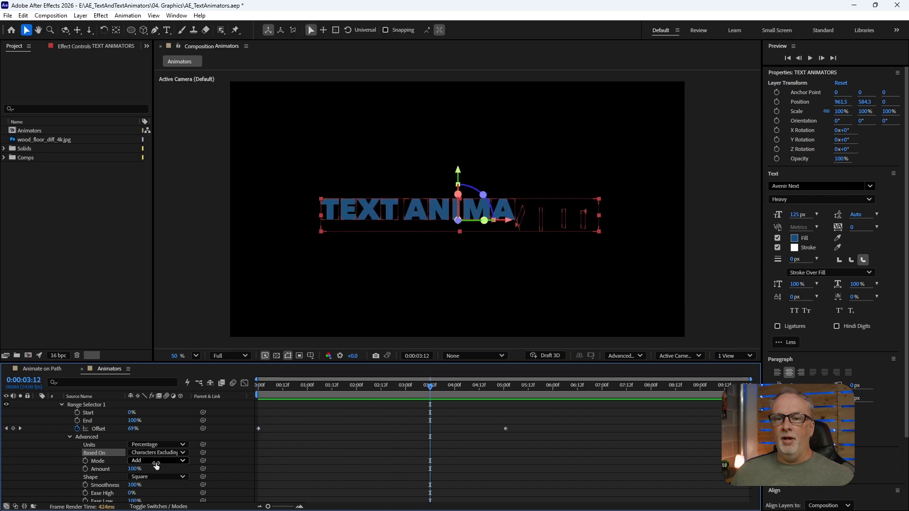
- Try Subtract as the range selector's Mode, preview it from the first frame, and restore the Add mode
{"action": "left_click", "coordinate": [155, 461]}
{"action": "left_click", "coordinate": [157, 407]}
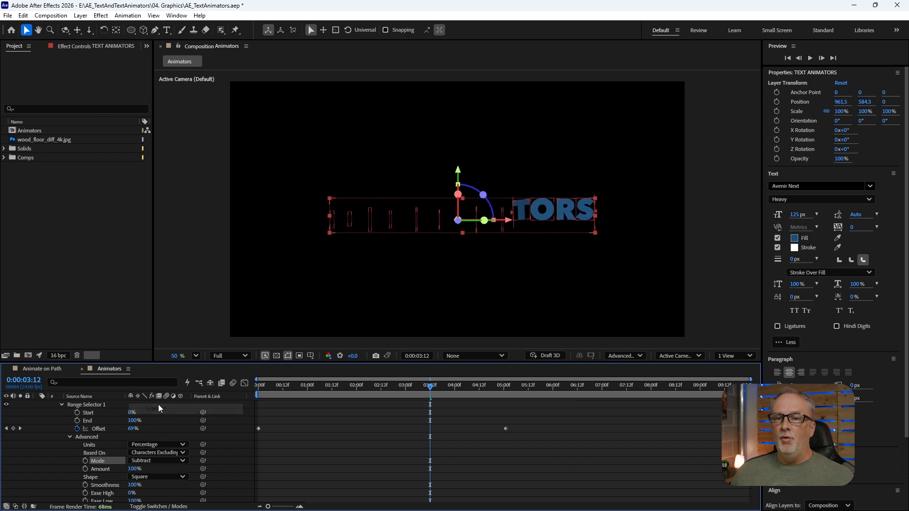
{"action": "left_click_drag", "start_coordinate": [260, 386], "coordinate": [246, 385]}
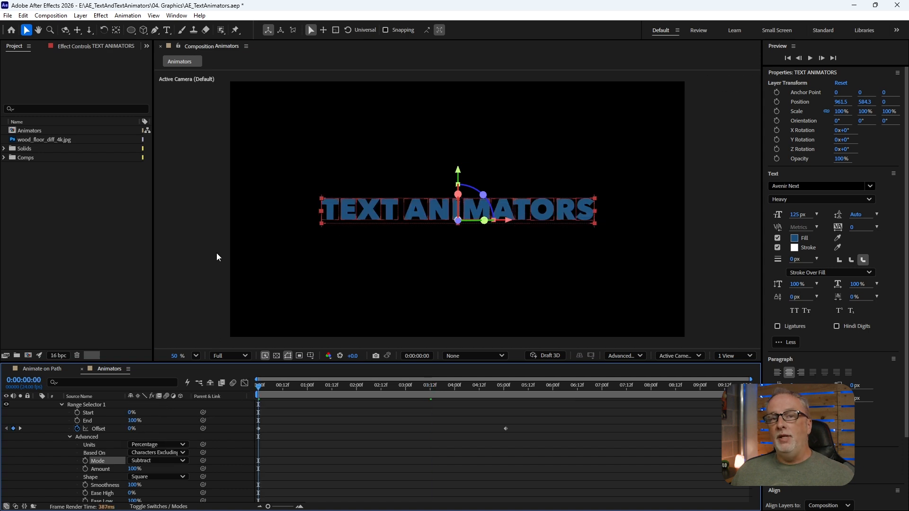
{"action": "key", "text": "space"}
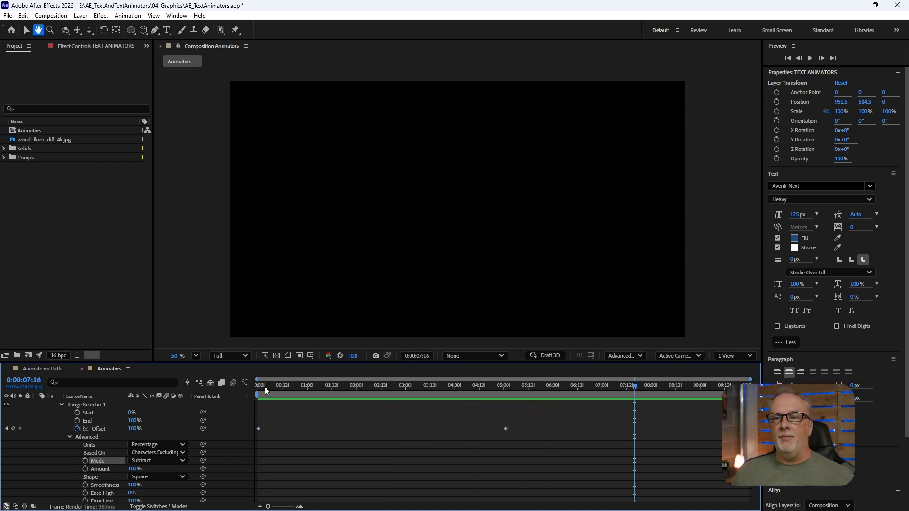
{"action": "key", "text": "space"}
{"action": "key", "text": "space"}
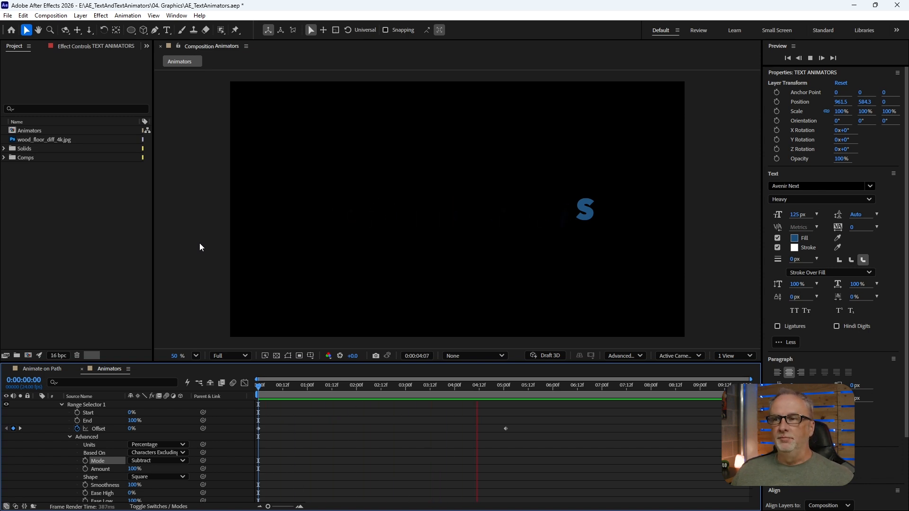
{"action": "left_click", "coordinate": [163, 460]}
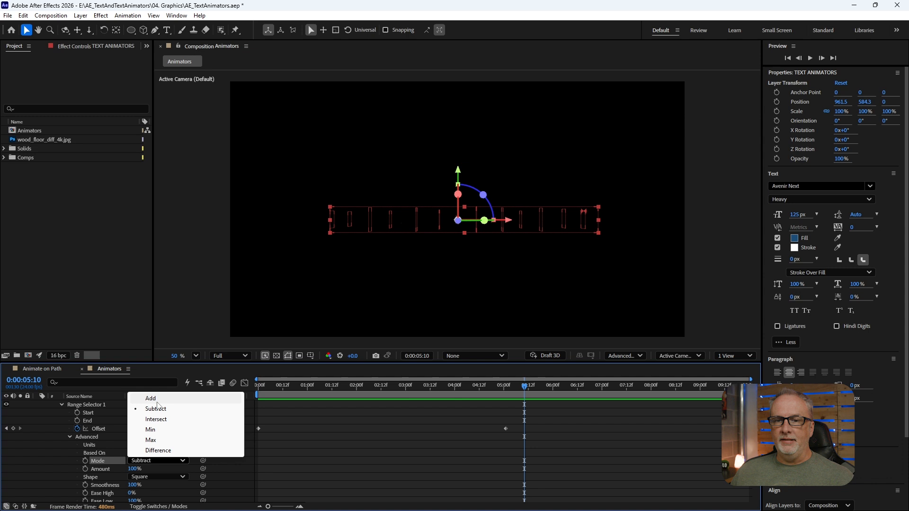
{"action": "left_click", "coordinate": [152, 399]}
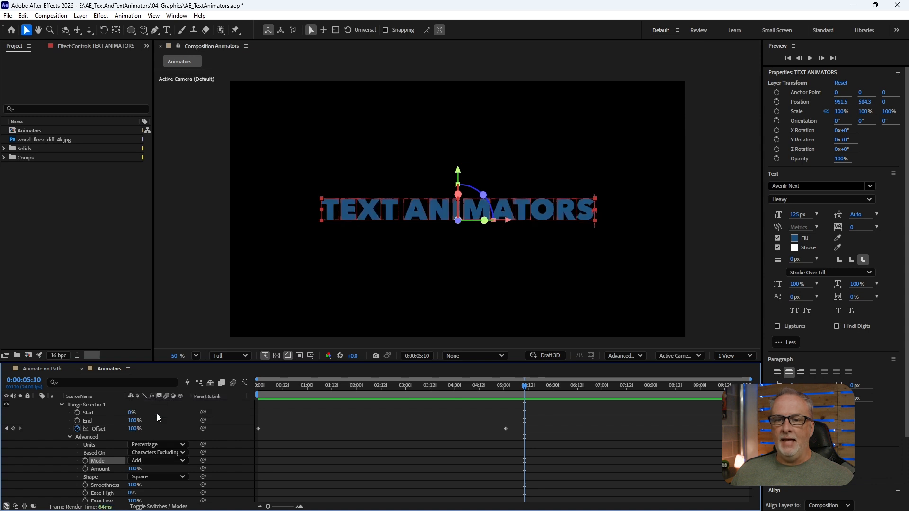
- At 0:00:02:01, set the range selector's Amount to 50% and preview the animation from the first frame
{"action": "key", "text": "Home"}
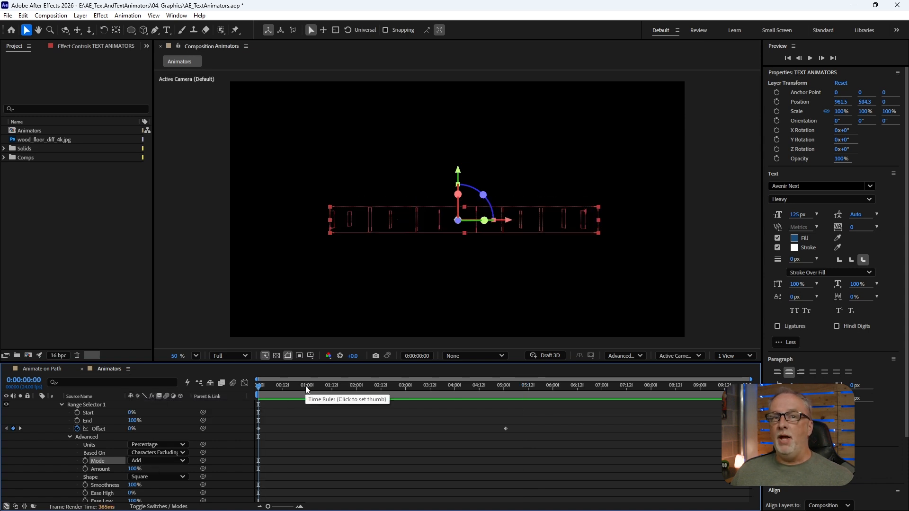
{"action": "left_click_drag", "start_coordinate": [318, 391], "coordinate": [360, 391]}
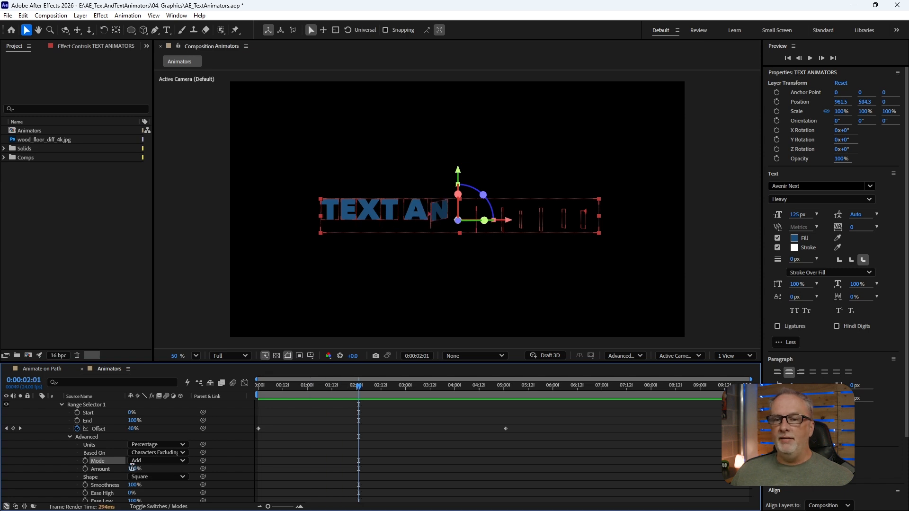
{"action": "left_click", "coordinate": [134, 469]}
{"action": "type", "text": "50"}
{"action": "key", "text": "Return"}
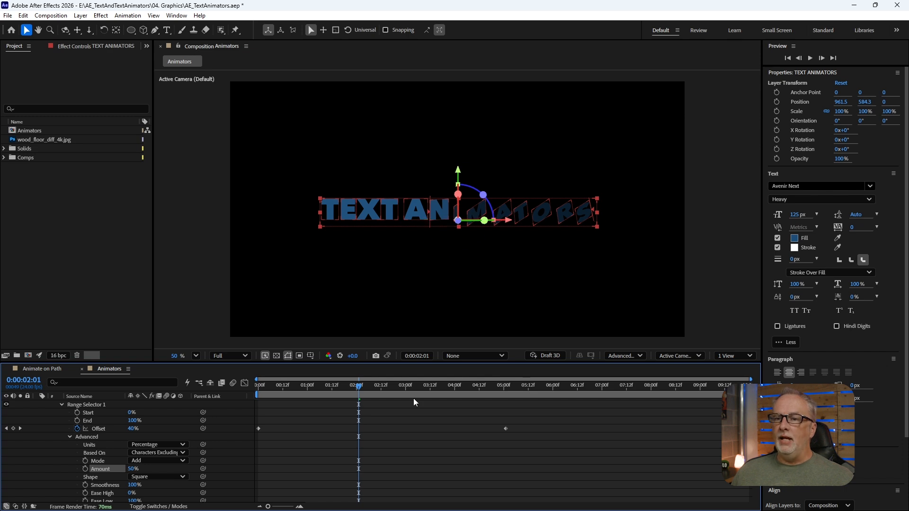
{"action": "left_click", "coordinate": [259, 386]}
{"action": "key", "text": "space"}
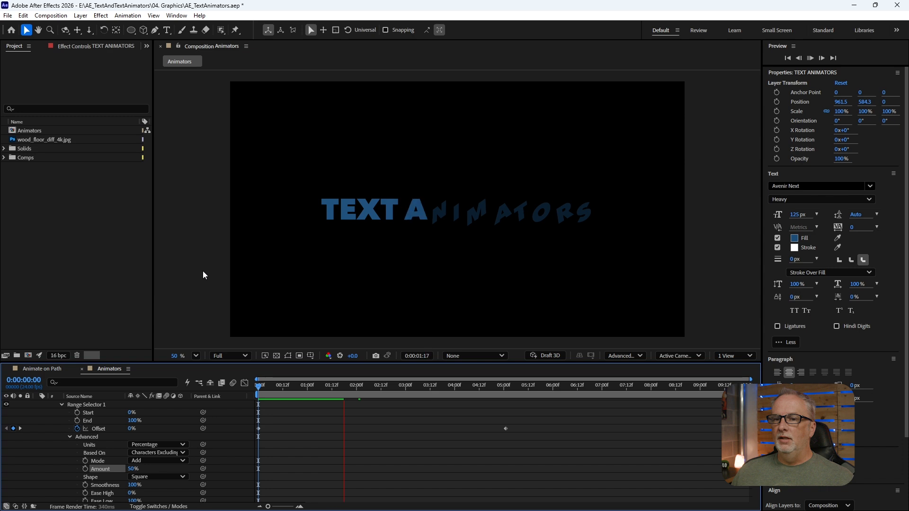
{"action": "key", "text": "space"}
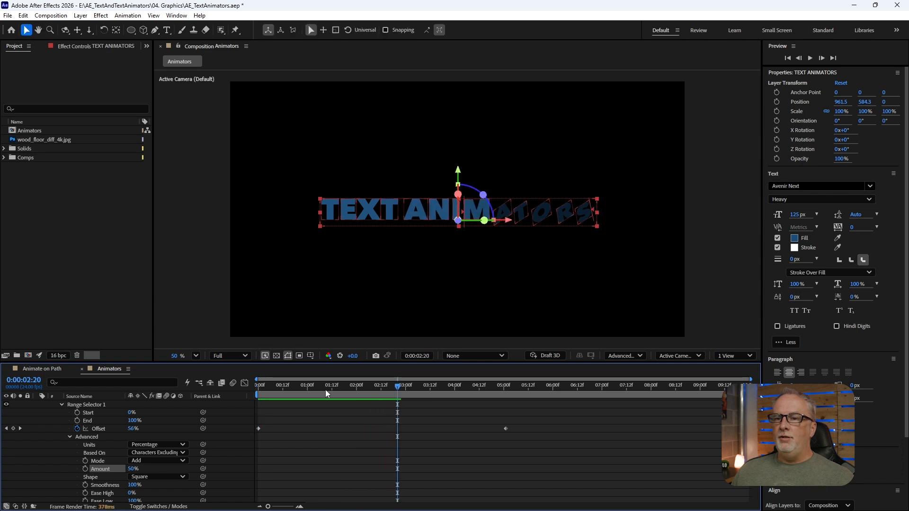
- Move the current time to 0:00:02:00 and set the range selector's Amount to 0%
{"action": "left_click", "coordinate": [357, 386]}
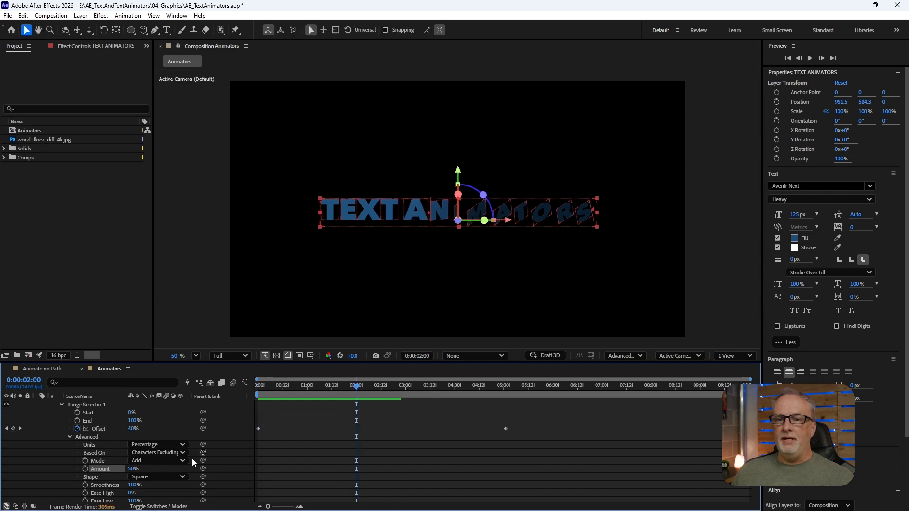
{"action": "left_click", "coordinate": [132, 470]}
{"action": "type", "text": "0"}
{"action": "key", "text": "Return"}
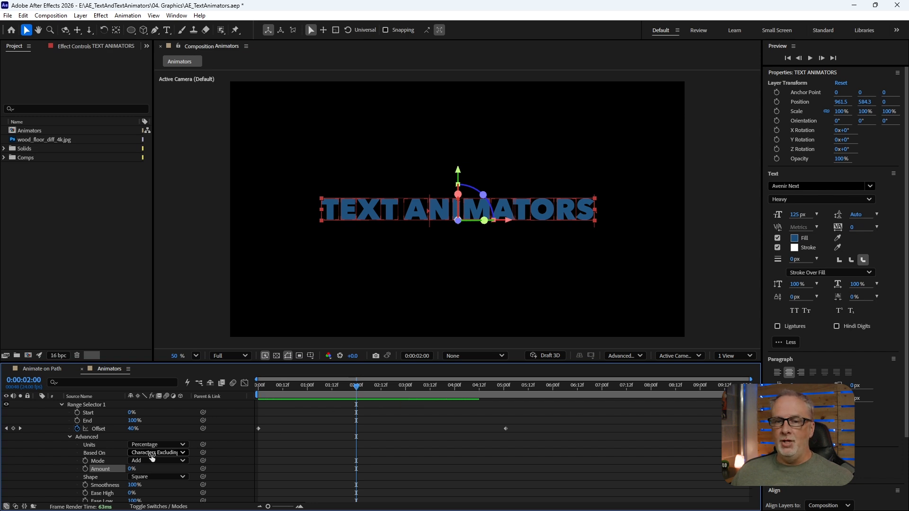
- Set the range selector's Amount to -50% and preview the animation from the first frame
{"action": "left_click", "coordinate": [130, 469]}
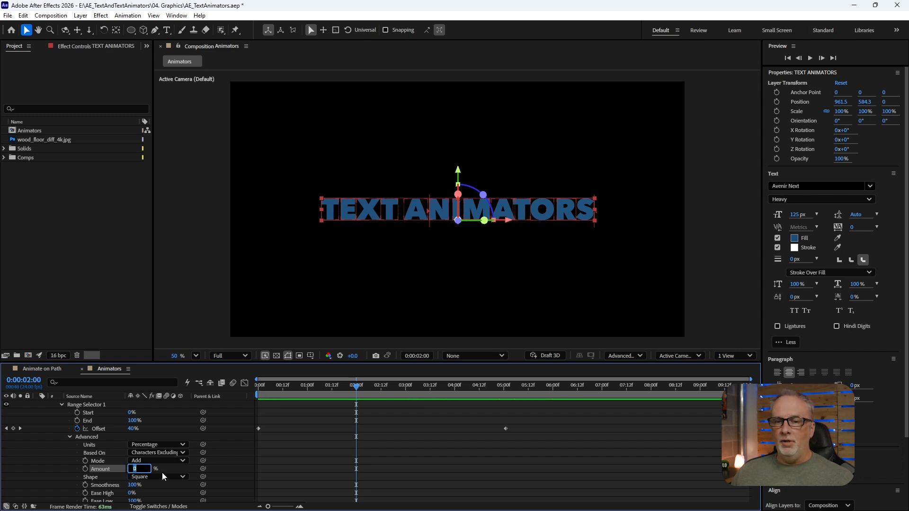
{"action": "type", "text": "-50"}
{"action": "key", "text": "Return"}
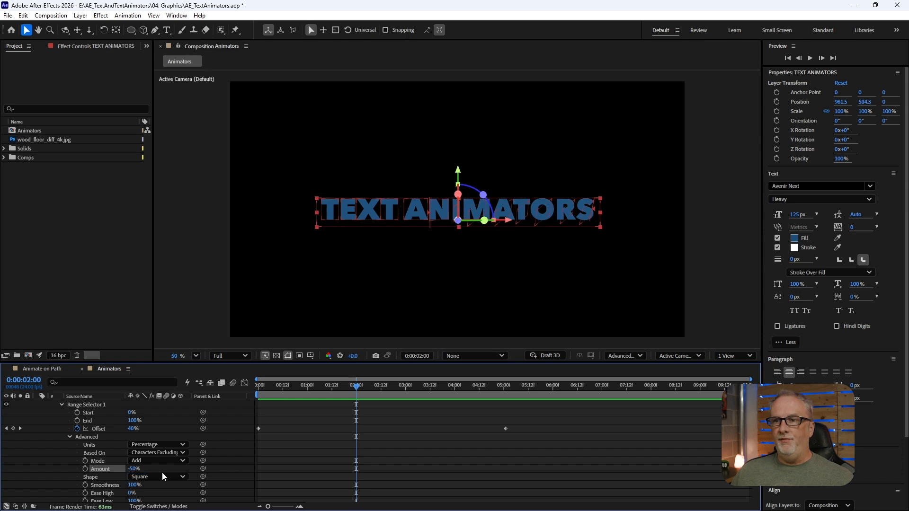
{"action": "left_click_drag", "start_coordinate": [264, 386], "coordinate": [247, 380]}
{"action": "key", "text": "space"}
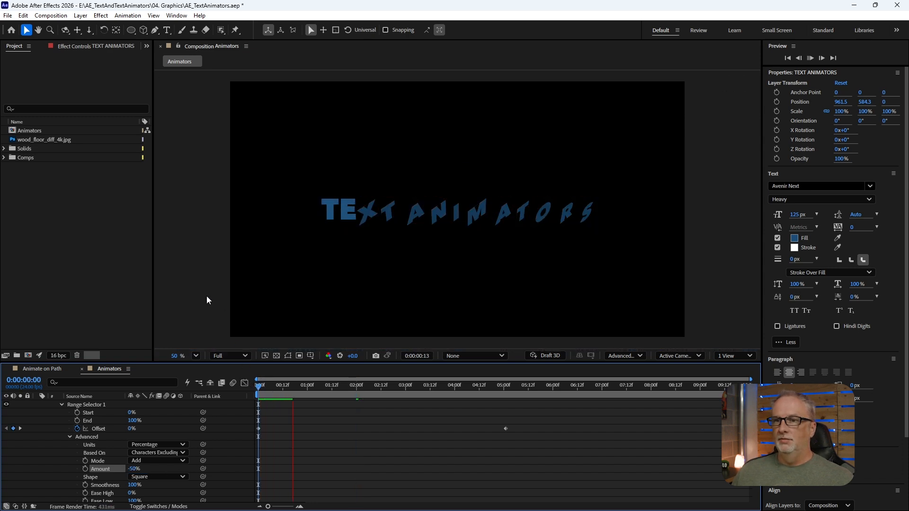
{"action": "key", "text": "space"}
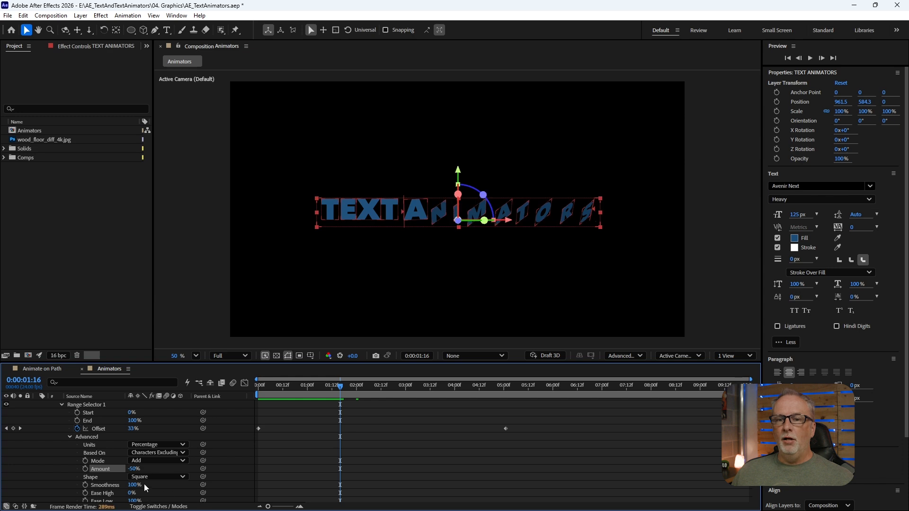
- Set the range selector's Amount to -100% and preview the animation
{"action": "left_click", "coordinate": [134, 469]}
{"action": "type", "text": "-"}
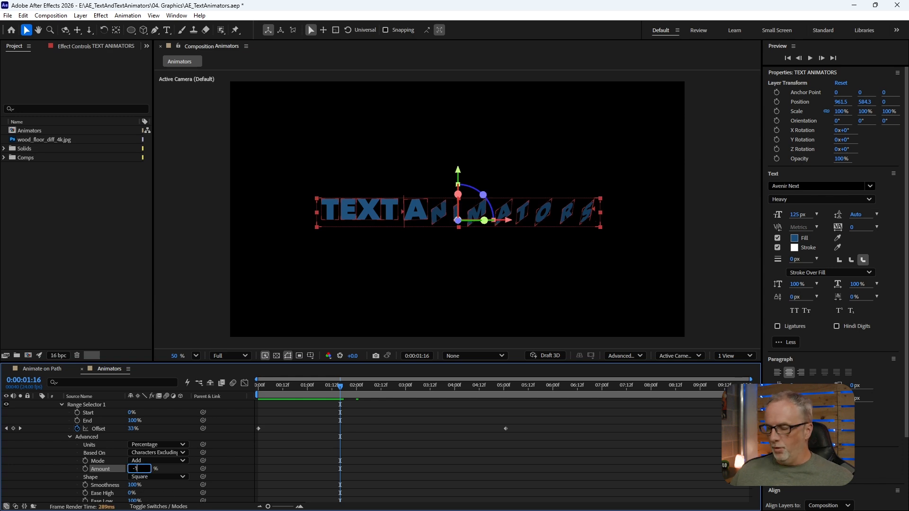
{"action": "key", "text": "Return"}
{"action": "key", "text": "space"}
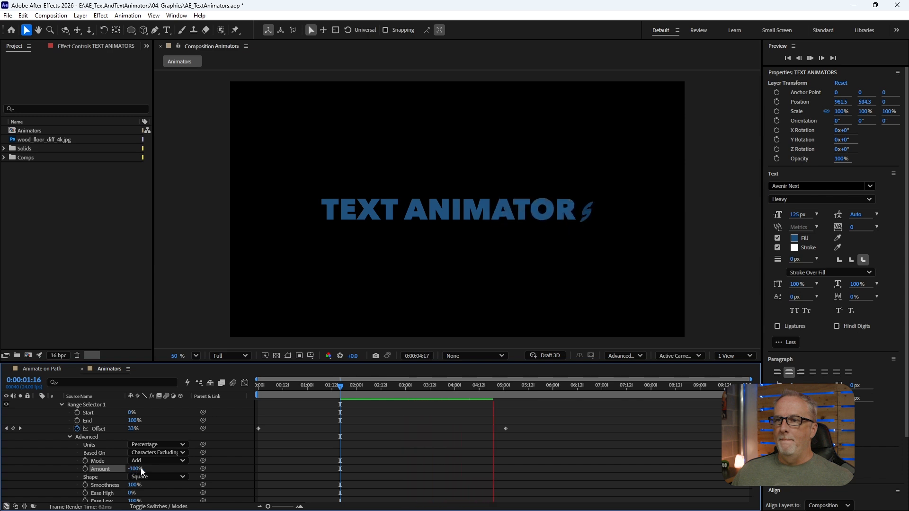
{"action": "key", "text": "space"}
- Restore the range selector's Amount to 100% and preview the animation from the first frame
{"action": "left_click", "coordinate": [136, 469]}
{"action": "type", "text": "100"}
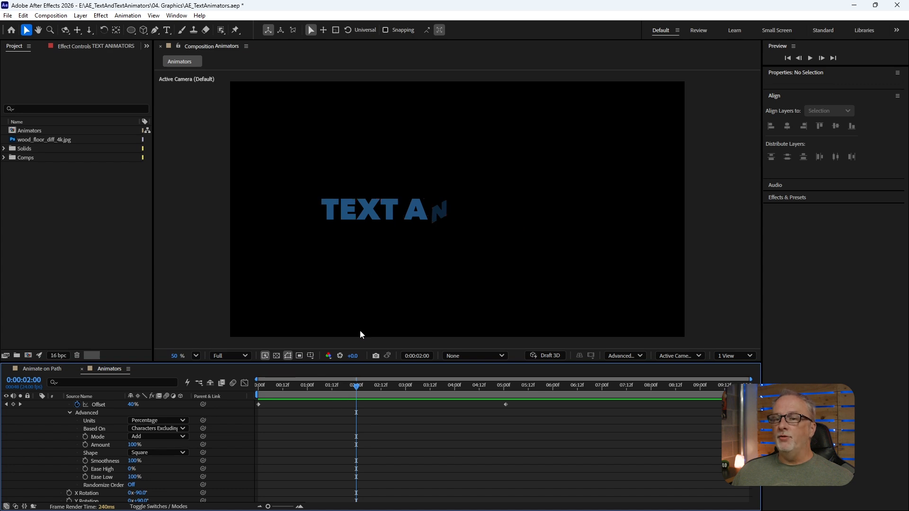
{"action": "left_click", "coordinate": [297, 388]}
{"action": "key", "text": "Home"}
{"action": "key", "text": "space"}
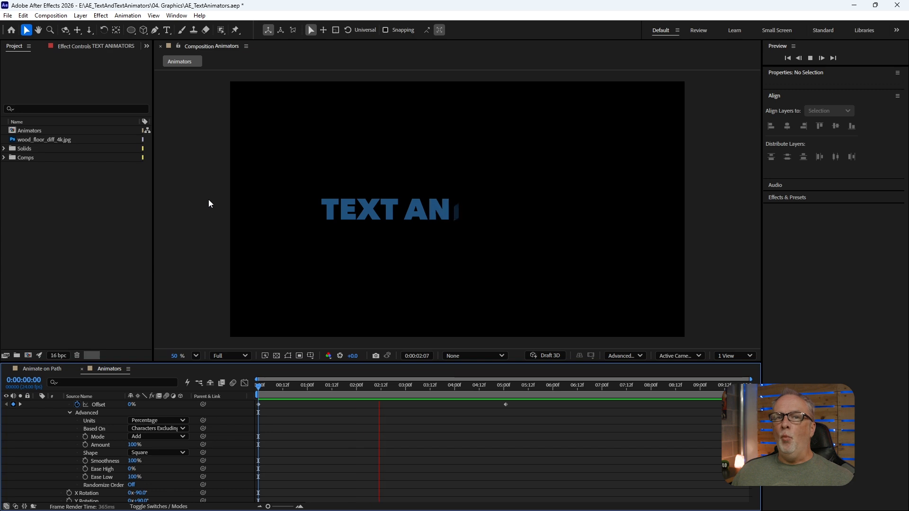
- Change the range selector's Shape to Ramp Up
{"action": "left_click", "coordinate": [152, 453]}
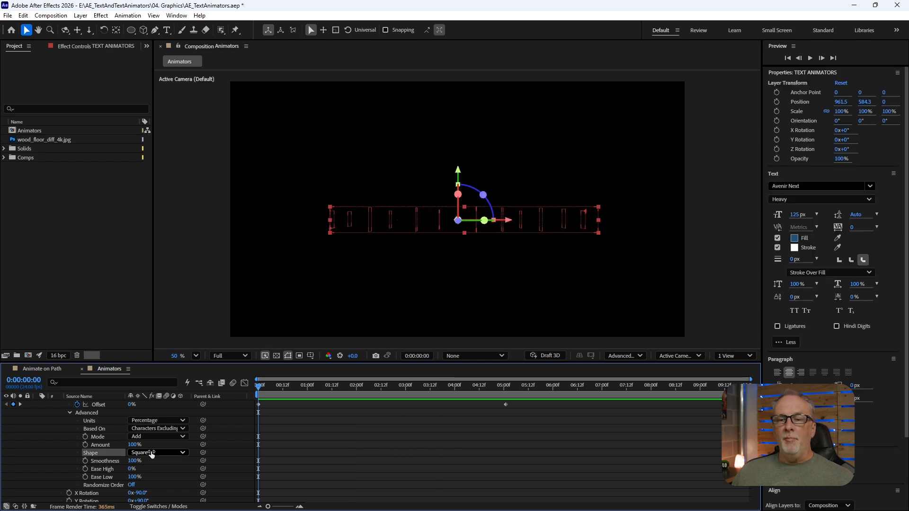
{"action": "left_click", "coordinate": [152, 453]}
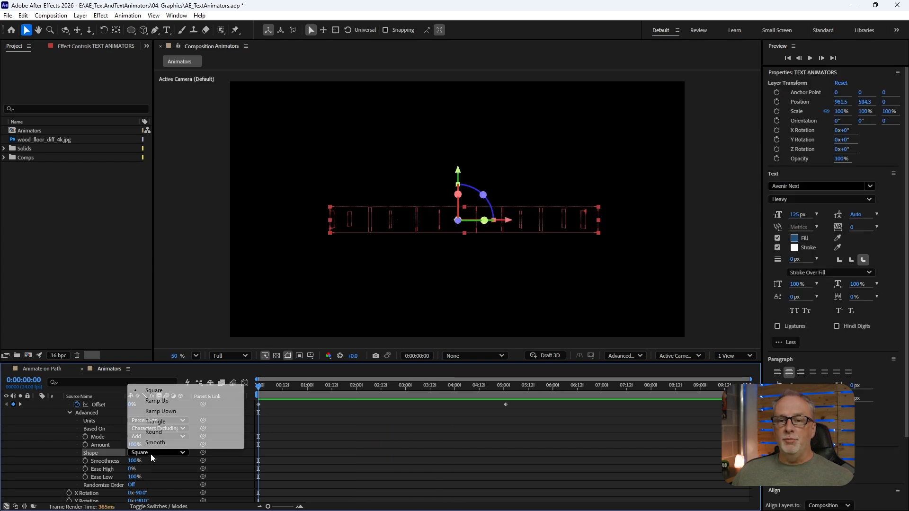
{"action": "left_click", "coordinate": [153, 401]}
- Set the range selector's Offset at the first frame to -100% and preview the animation
{"action": "scroll", "coordinate": [163, 450], "scroll_direction": "up", "scroll_amount": 3}
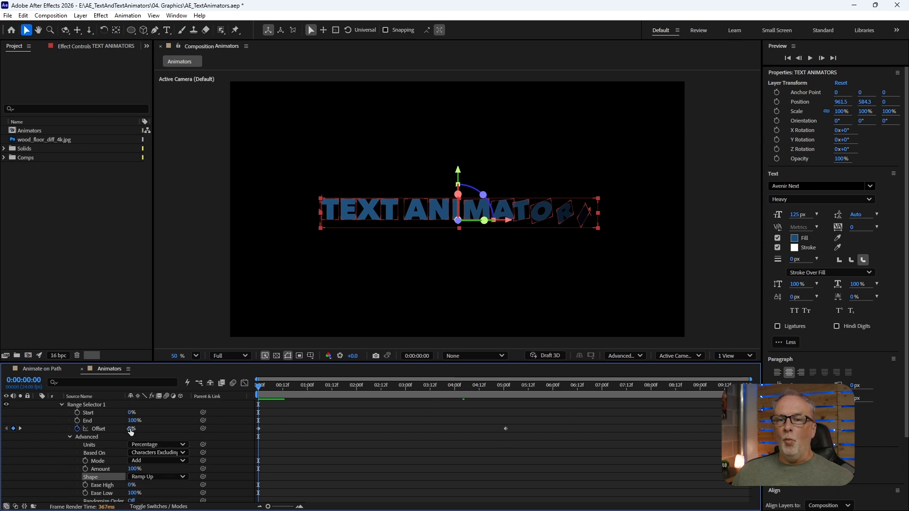
{"action": "left_click", "coordinate": [131, 428]}
{"action": "type", "text": "-"}
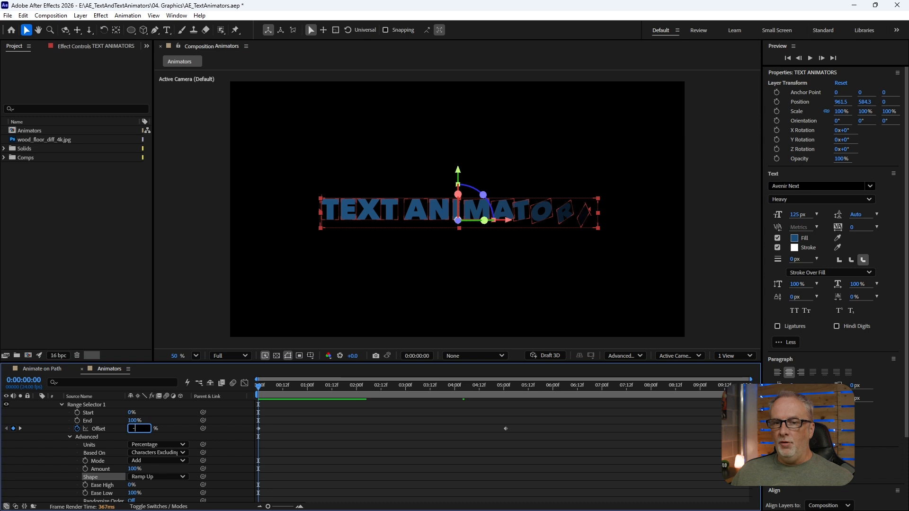
{"action": "type", "text": "100"}
{"action": "key", "text": "Return"}
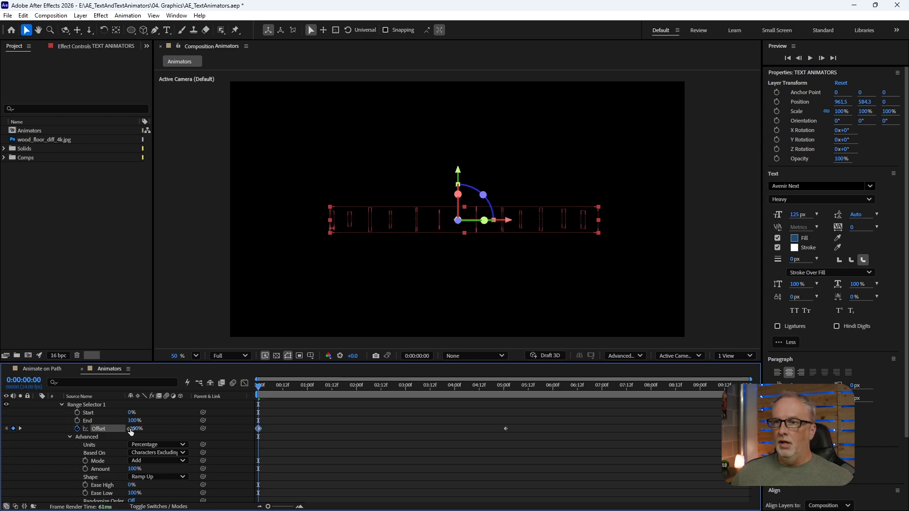
{"action": "left_click", "coordinate": [166, 296]}
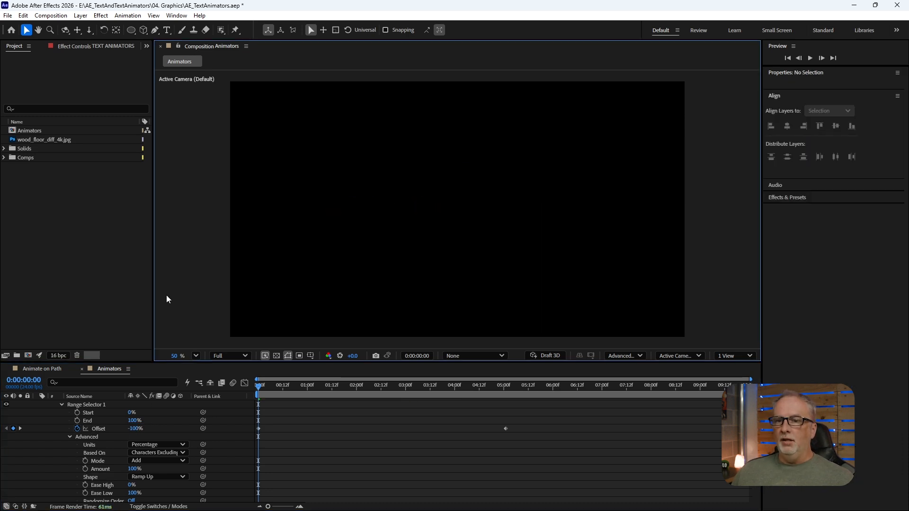
{"action": "key", "text": "space"}
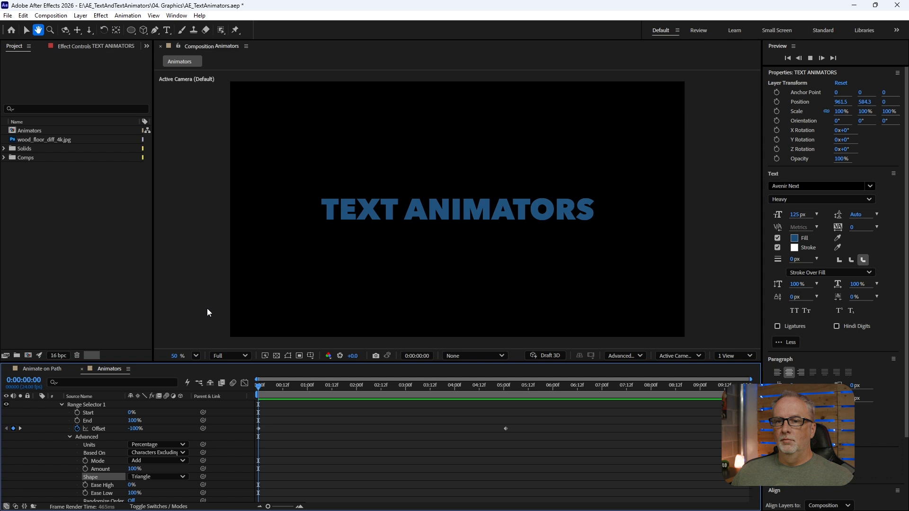
- Try the Triangle and Round shapes for the range selector and preview the animation with each
{"action": "key", "text": "space"}
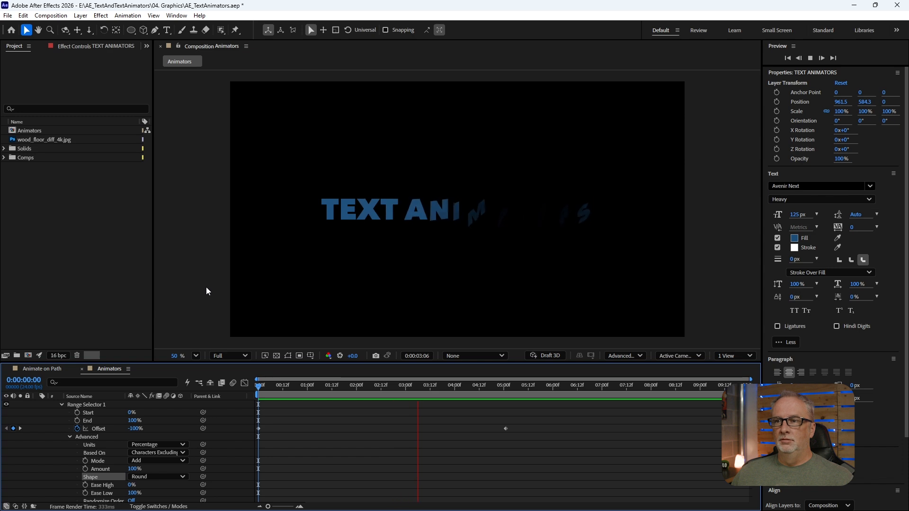
{"action": "key", "text": "space"}
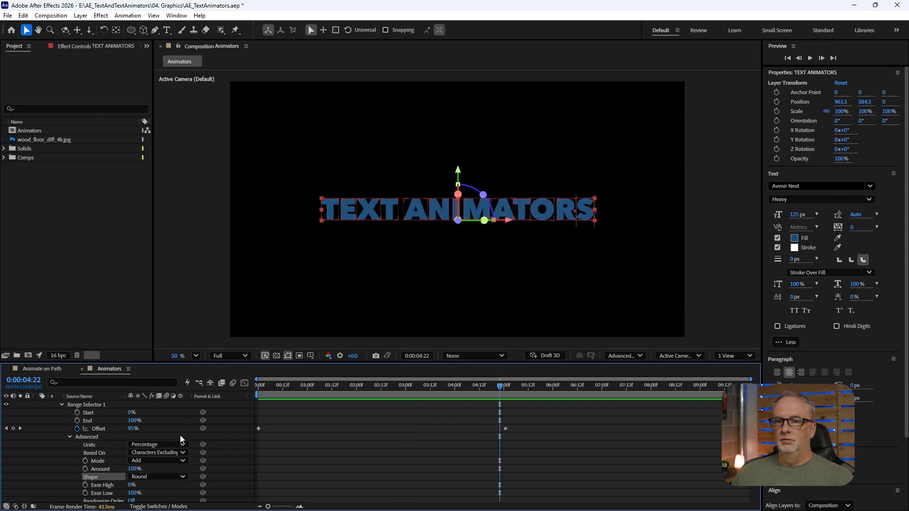
- Try Smooth as the range selector's Shape and preview the animation from the first frame
{"action": "left_click", "coordinate": [158, 477]}
{"action": "left_click", "coordinate": [161, 465]}
{"action": "left_click_drag", "start_coordinate": [264, 389], "coordinate": [251, 385]}
{"action": "key", "text": "space"}
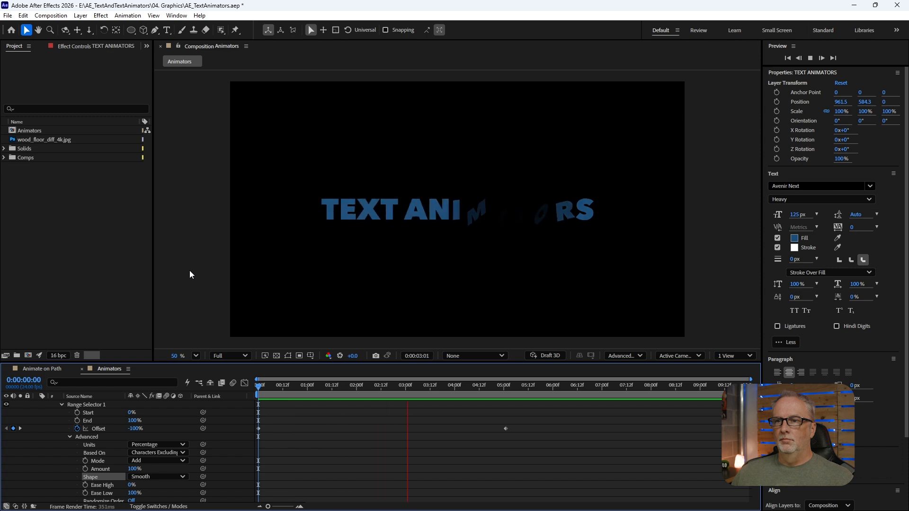
{"action": "key", "text": "space"}
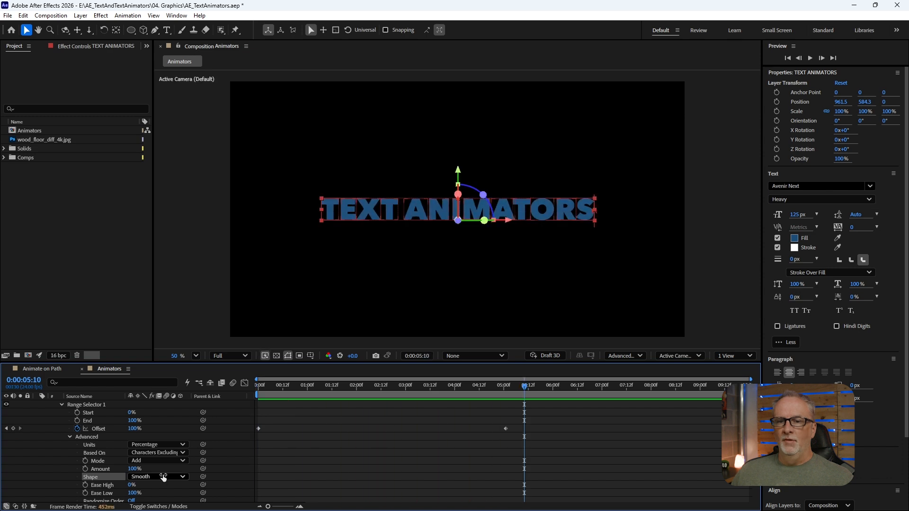
- Restore the range selector's Square shape and set the Offset at the first frame to 0%
{"action": "left_click", "coordinate": [163, 477]}
{"action": "left_click", "coordinate": [167, 417]}
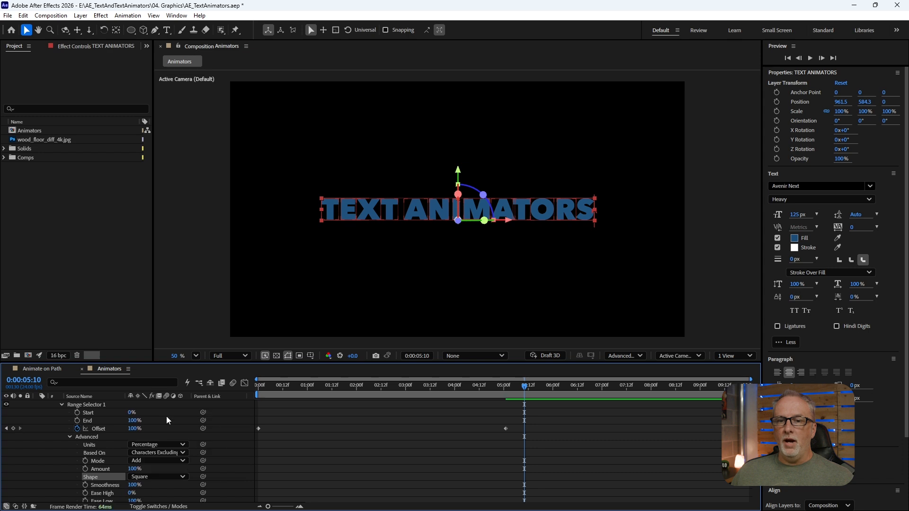
{"action": "scroll", "coordinate": [167, 434], "scroll_direction": "up", "scroll_amount": 1}
{"action": "left_click_drag", "start_coordinate": [268, 387], "coordinate": [251, 389]}
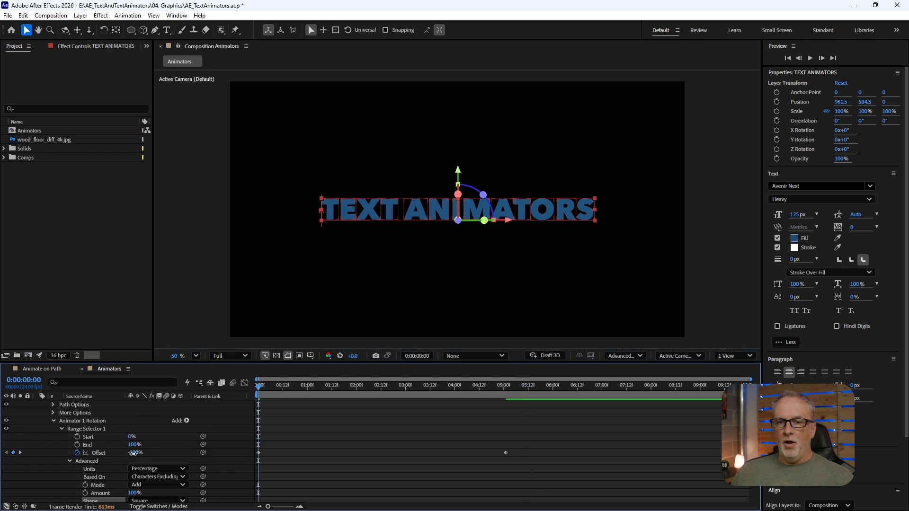
{"action": "left_click", "coordinate": [135, 453]}
{"action": "type", "text": "0"}
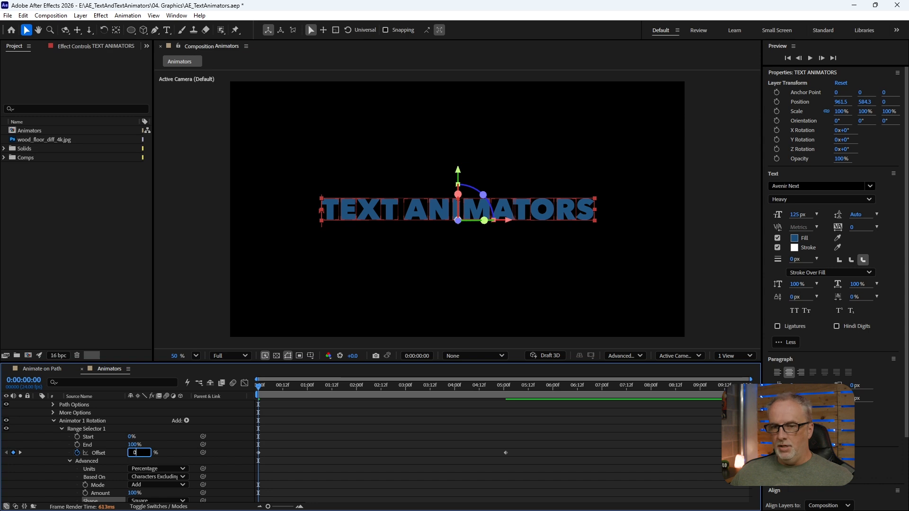
{"action": "key", "text": "Return"}
- Set the range selector's Smoothness to 0% and preview the animation from the first frame
{"action": "scroll", "coordinate": [149, 440], "scroll_direction": "down", "scroll_amount": 3}
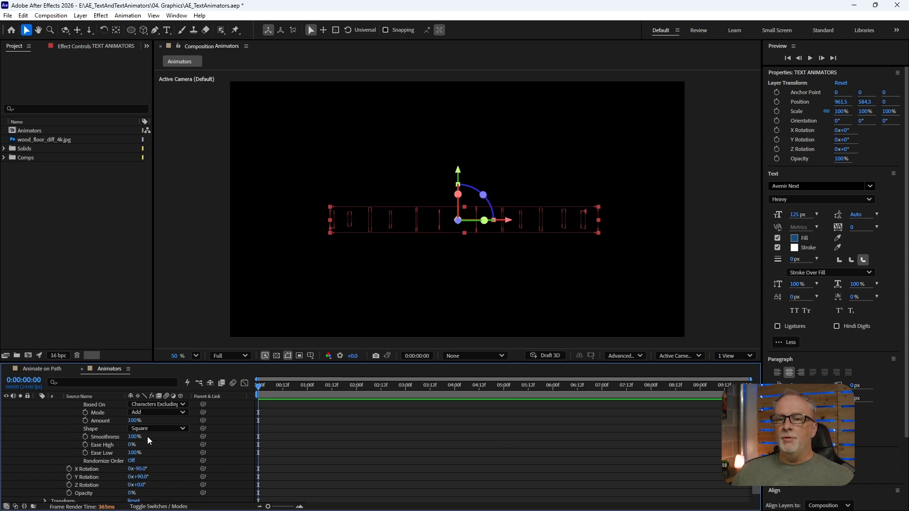
{"action": "left_click", "coordinate": [135, 437]}
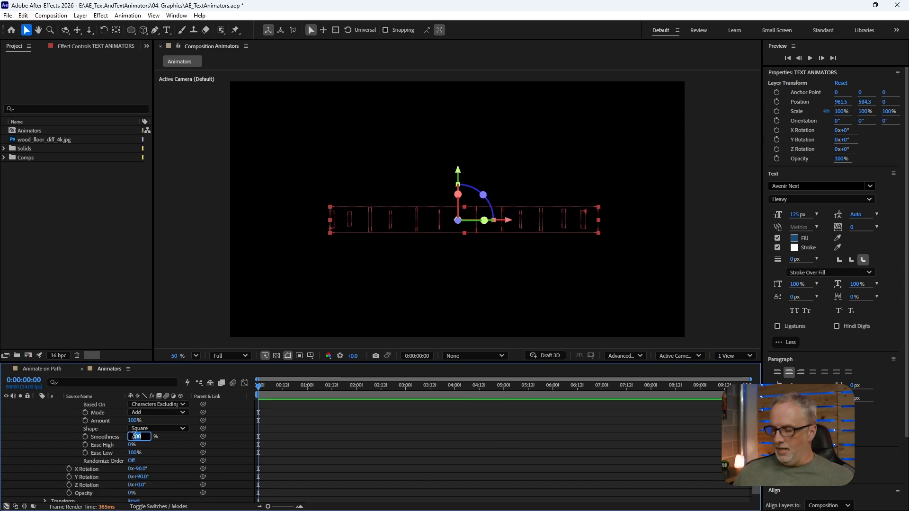
{"action": "type", "text": "0"}
{"action": "key", "text": "Return"}
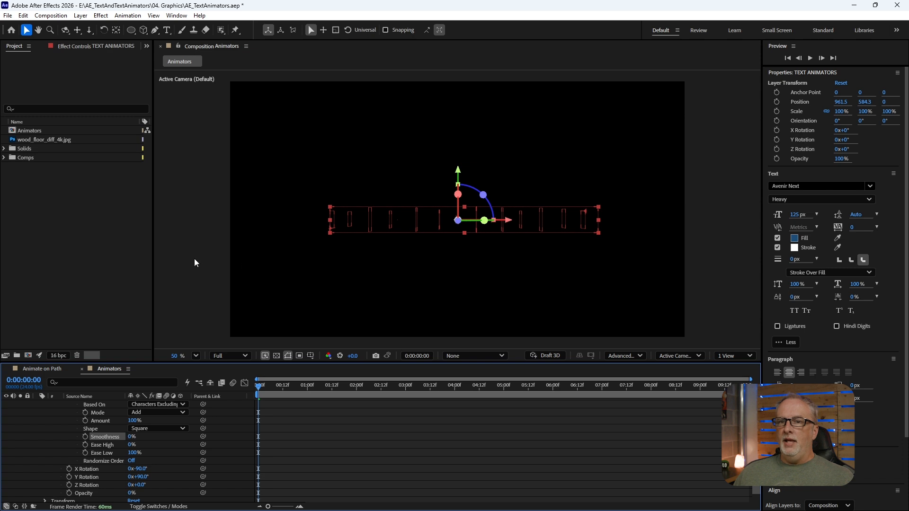
{"action": "left_click", "coordinate": [189, 262]}
{"action": "key", "text": "space"}
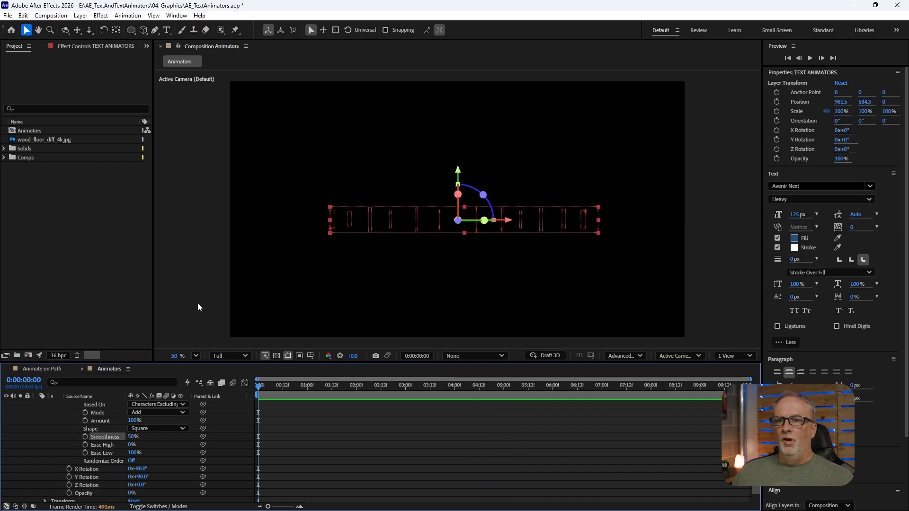
- Preview the animation with Smoothness at 50%, and raise the range selector's Smoothness value
{"action": "key", "text": "space"}
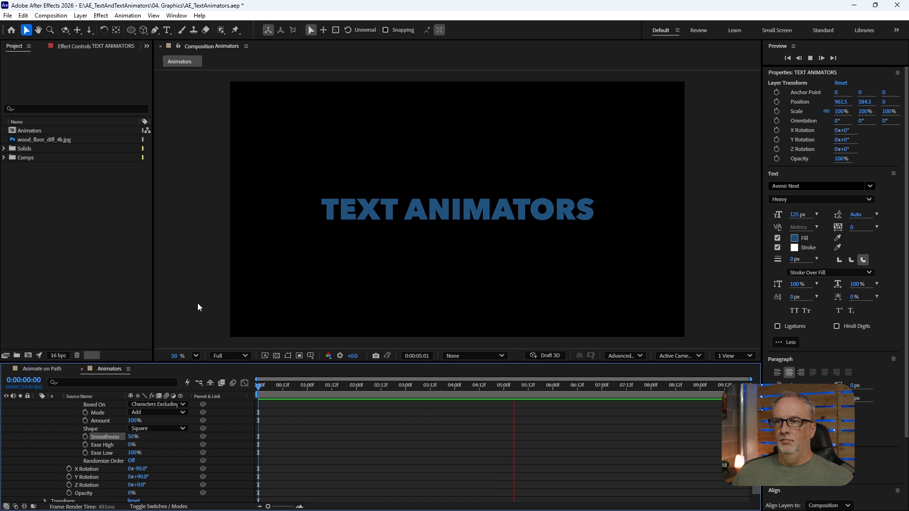
{"action": "key", "text": "space"}
{"action": "left_click_drag", "start_coordinate": [133, 436], "coordinate": [180, 437]}
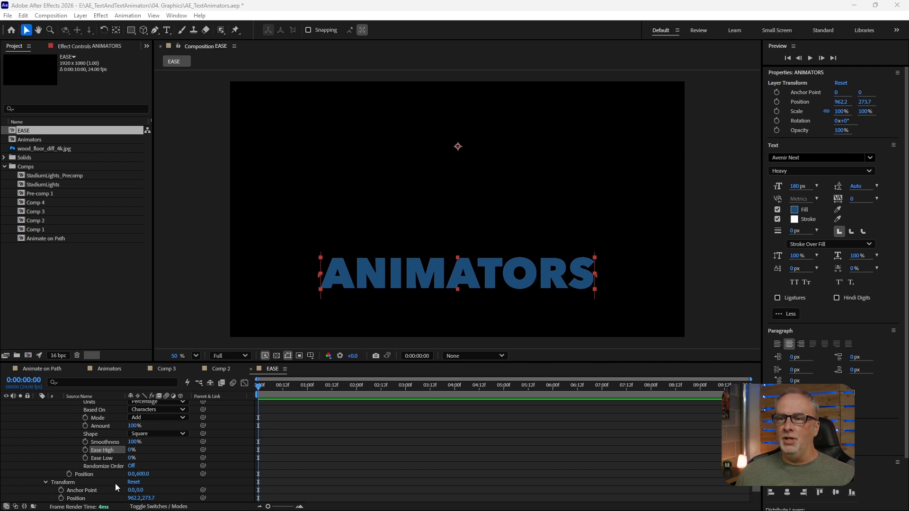
- Examine Animator 1's range selector, Advanced options and Position property on the ANIMATORS layer in the EASE composition, and preview its animation
{"action": "scroll", "coordinate": [83, 447], "scroll_direction": "up", "scroll_amount": 4}
{"action": "left_click", "coordinate": [69, 446]}
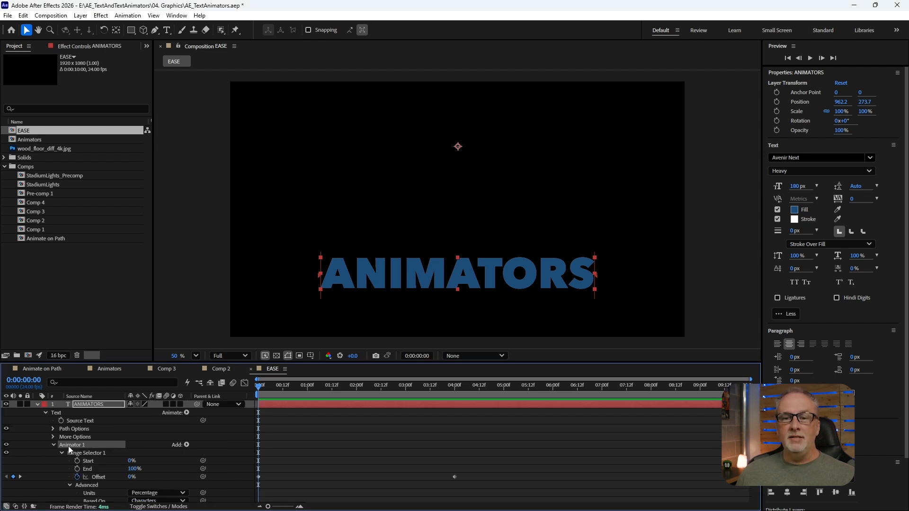
{"action": "scroll", "coordinate": [84, 441], "scroll_direction": "down", "scroll_amount": 1}
{"action": "scroll", "coordinate": [83, 440], "scroll_direction": "down", "scroll_amount": 2}
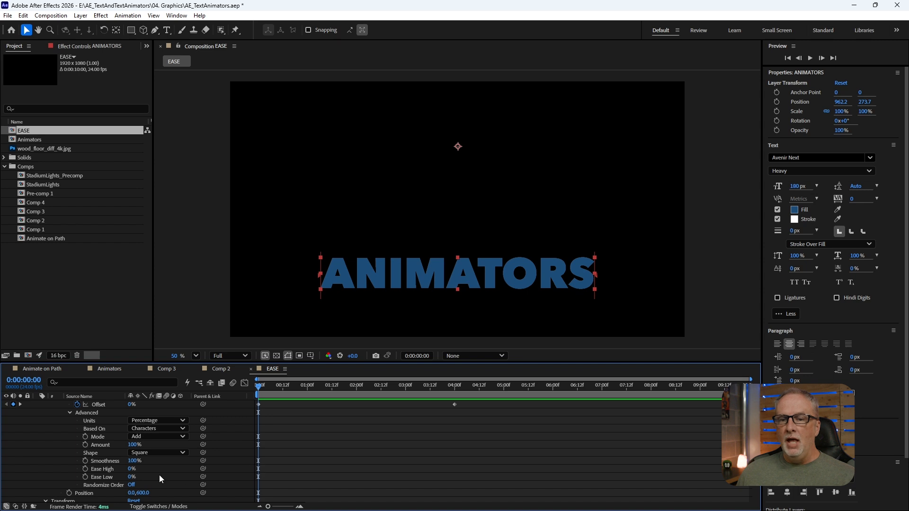
{"action": "scroll", "coordinate": [103, 473], "scroll_direction": "up", "scroll_amount": 3}
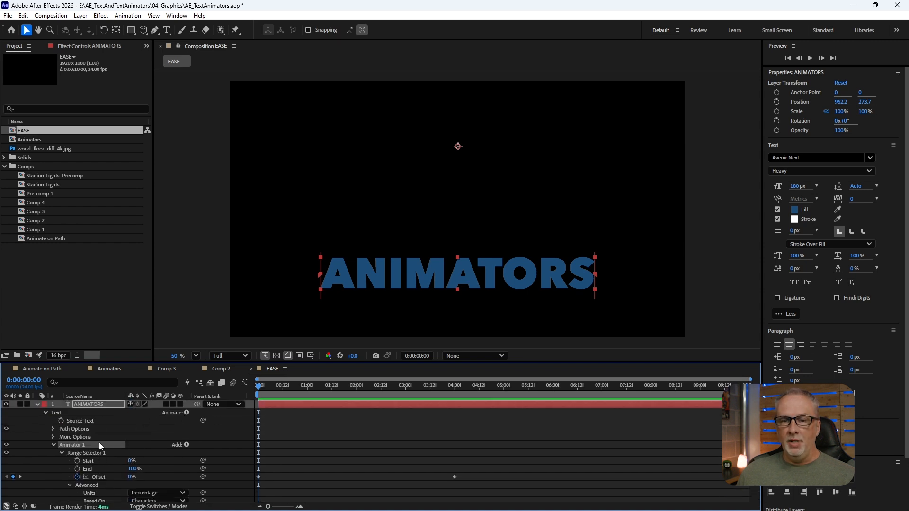
{"action": "scroll", "coordinate": [92, 475], "scroll_direction": "down", "scroll_amount": 4}
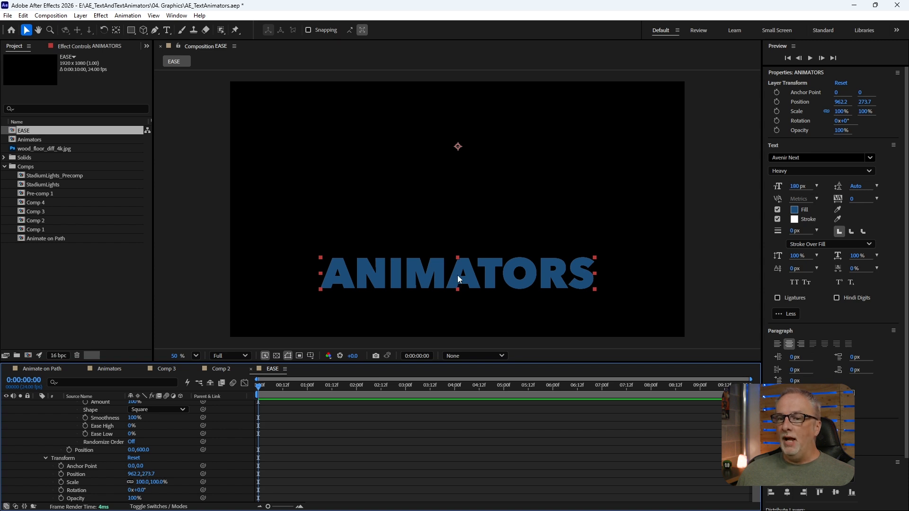
{"action": "scroll", "coordinate": [154, 459], "scroll_direction": "up", "scroll_amount": 2}
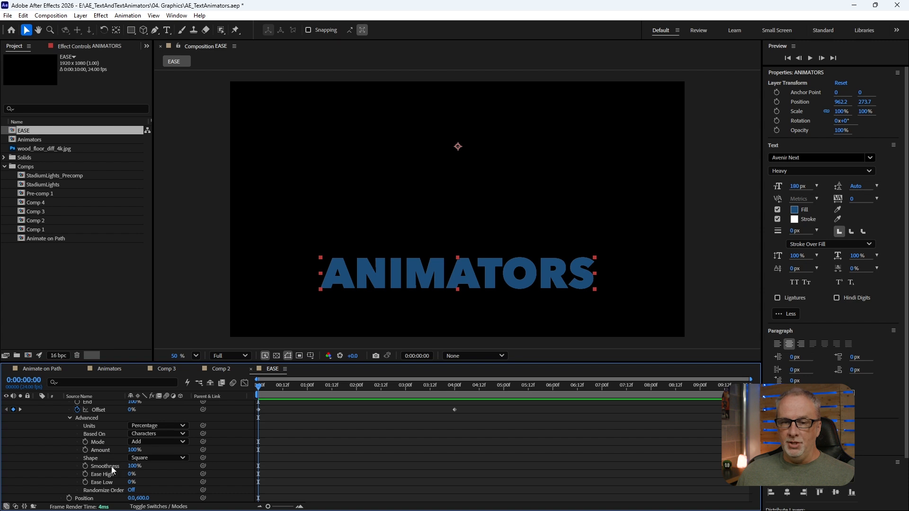
{"action": "scroll", "coordinate": [112, 467], "scroll_direction": "down", "scroll_amount": 2}
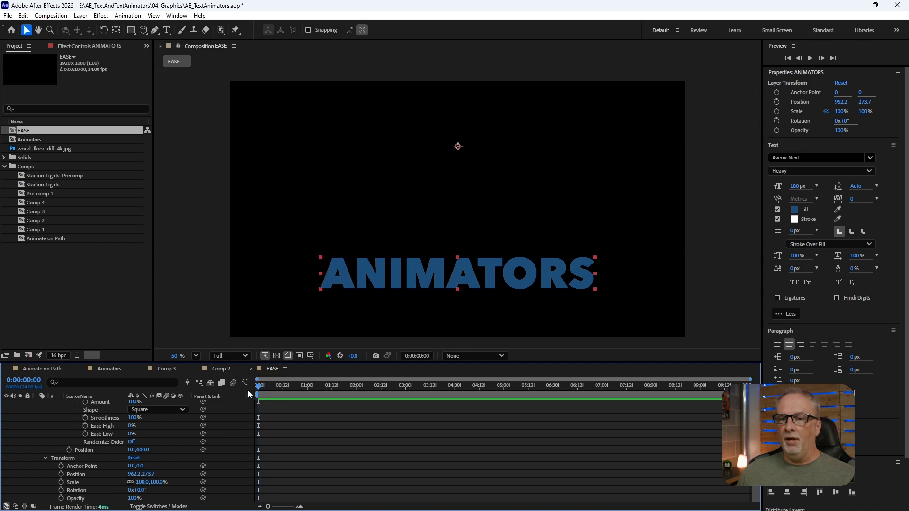
{"action": "key", "text": "space"}
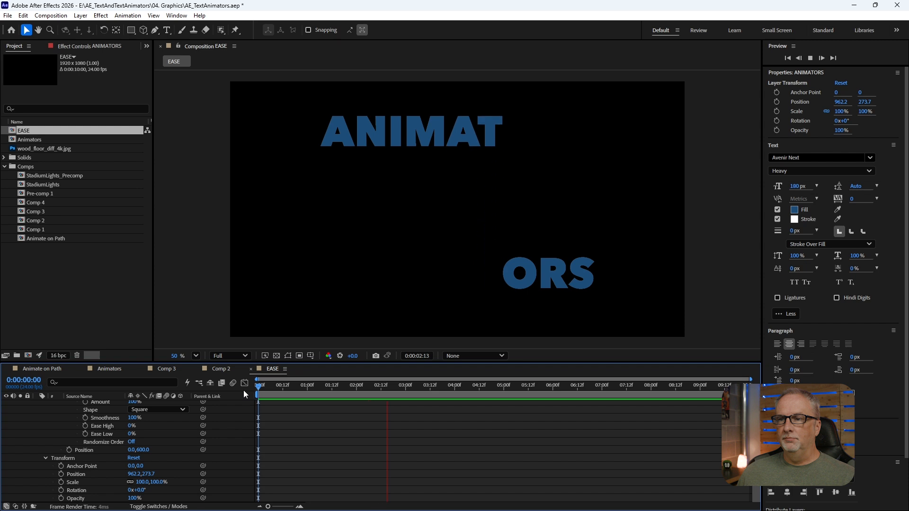
{"action": "key", "text": "space"}
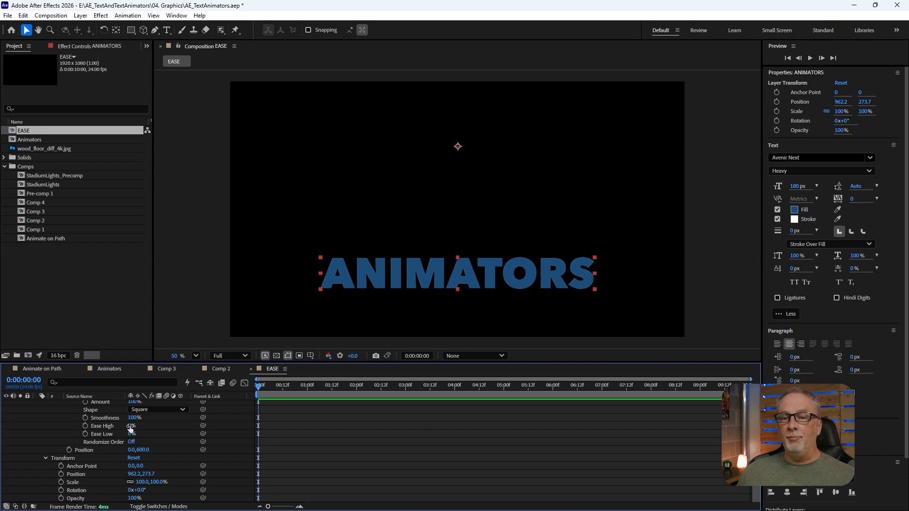
- Set the range selector's Ease High to 100% on the ANIMATORS layer and preview the animation
{"action": "left_click_drag", "start_coordinate": [131, 426], "coordinate": [242, 426]}
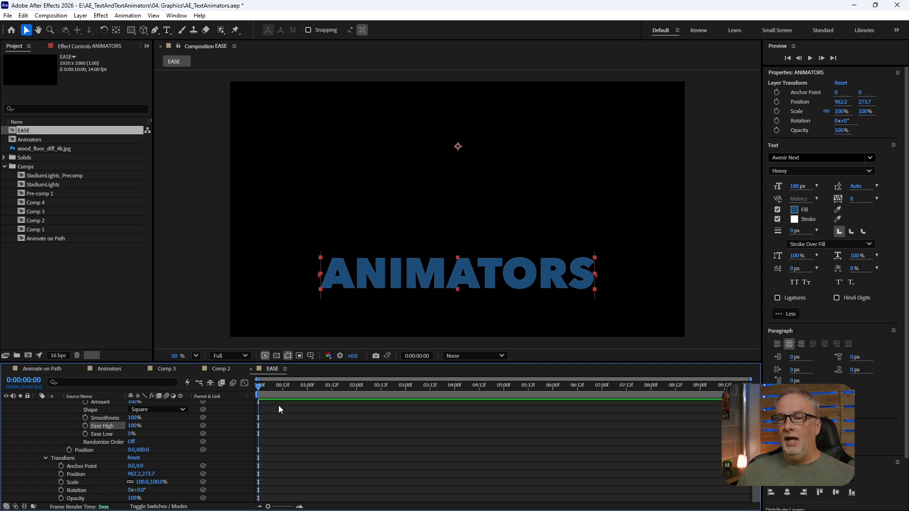
{"action": "key", "text": "space"}
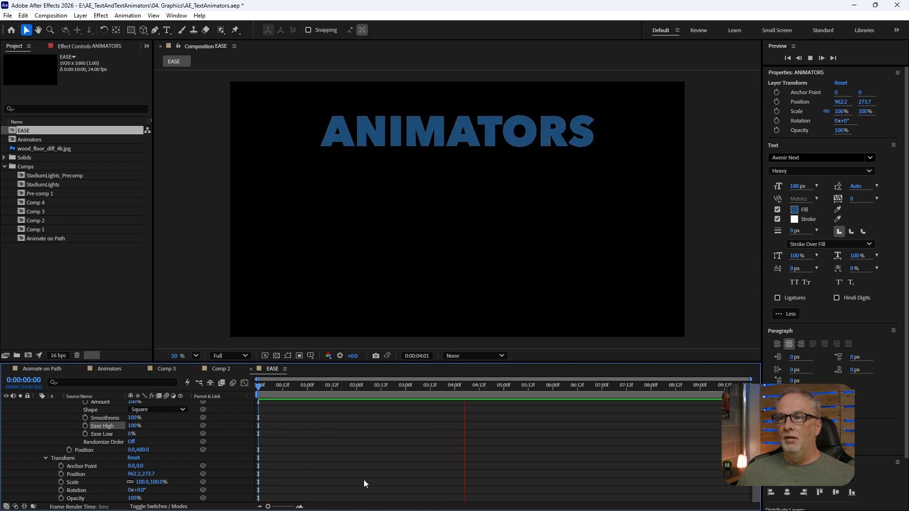
{"action": "key", "text": "space"}
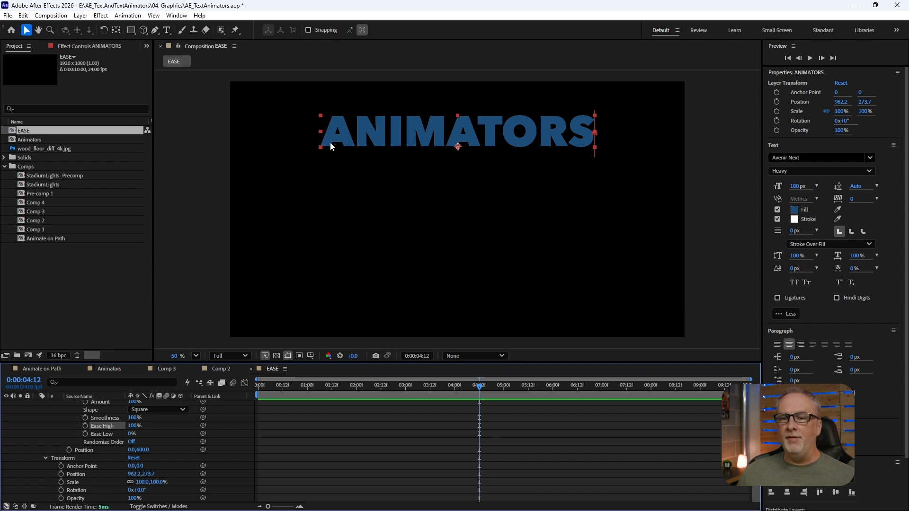
- Set the range selector's Ease High to 0% and Ease Low to 100%, and preview the animation from the first frame
{"action": "left_click", "coordinate": [135, 426]}
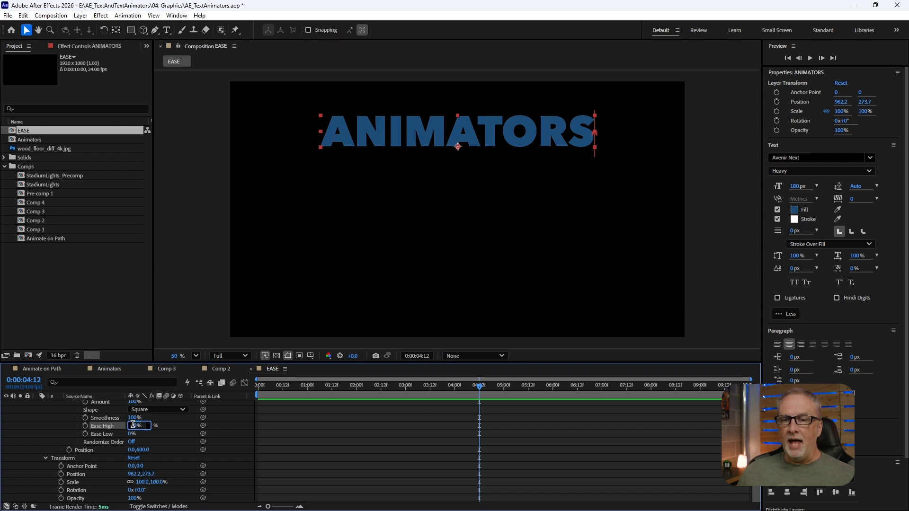
{"action": "type", "text": "0"}
{"action": "key", "text": "Return"}
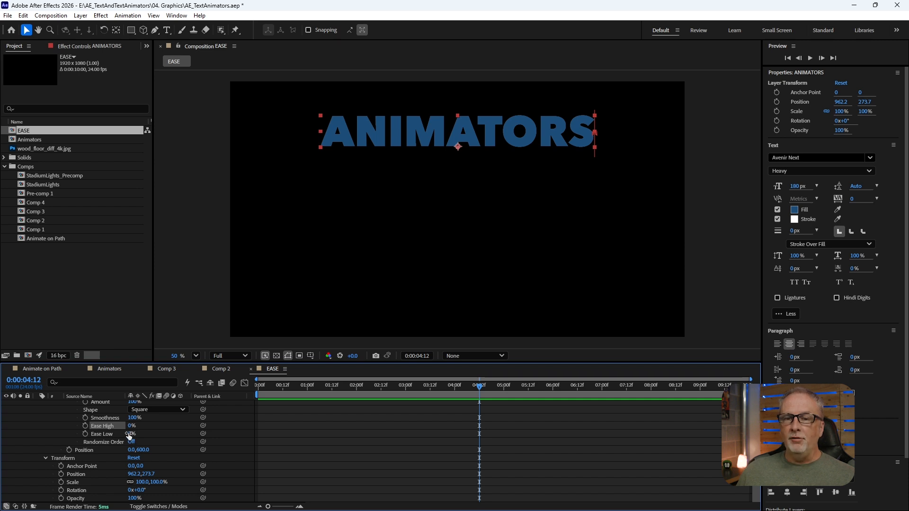
{"action": "left_click", "coordinate": [129, 434]}
{"action": "type", "text": "100"}
{"action": "key", "text": "Return"}
{"action": "left_click", "coordinate": [278, 387]}
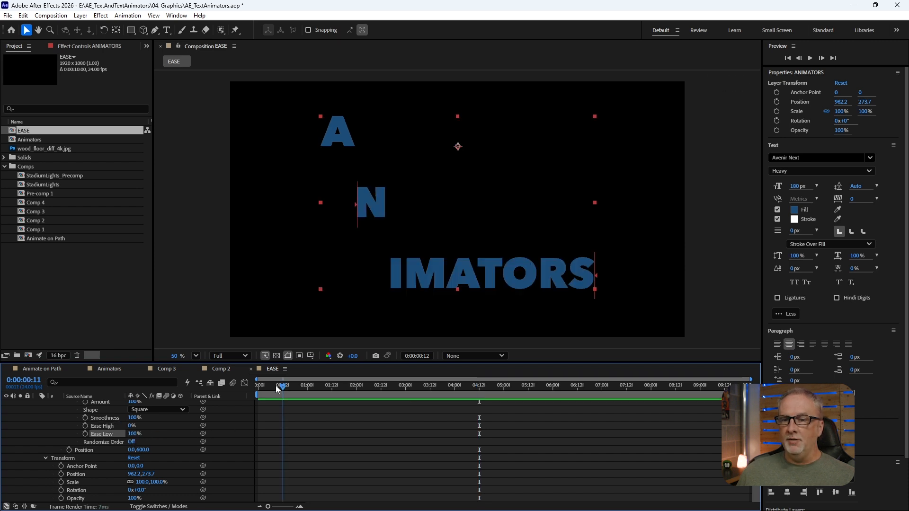
{"action": "left_click_drag", "start_coordinate": [277, 388], "coordinate": [221, 389]}
{"action": "key", "text": "space"}
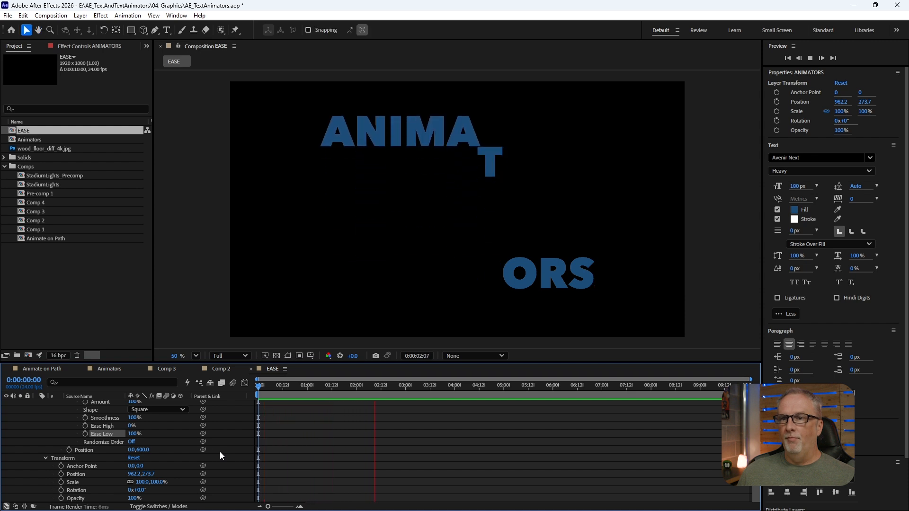
{"action": "key", "text": "space"}
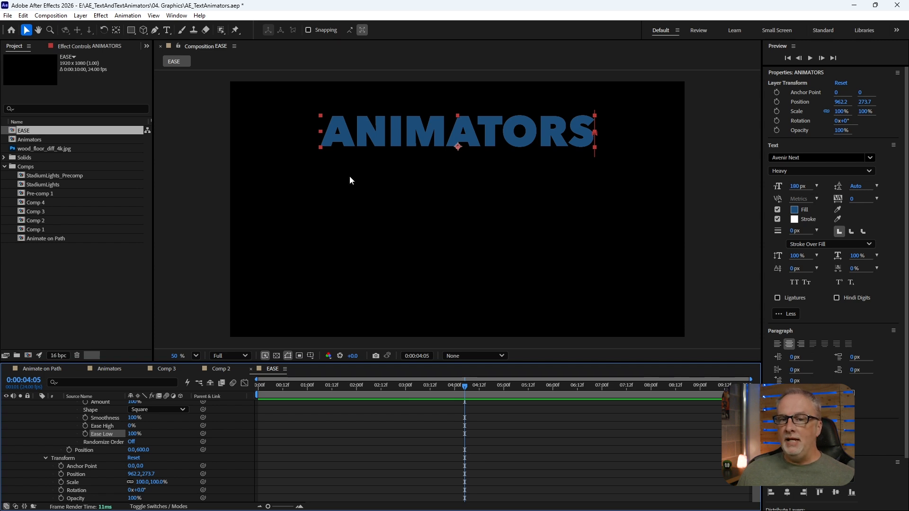
{"action": "key", "text": "Home"}
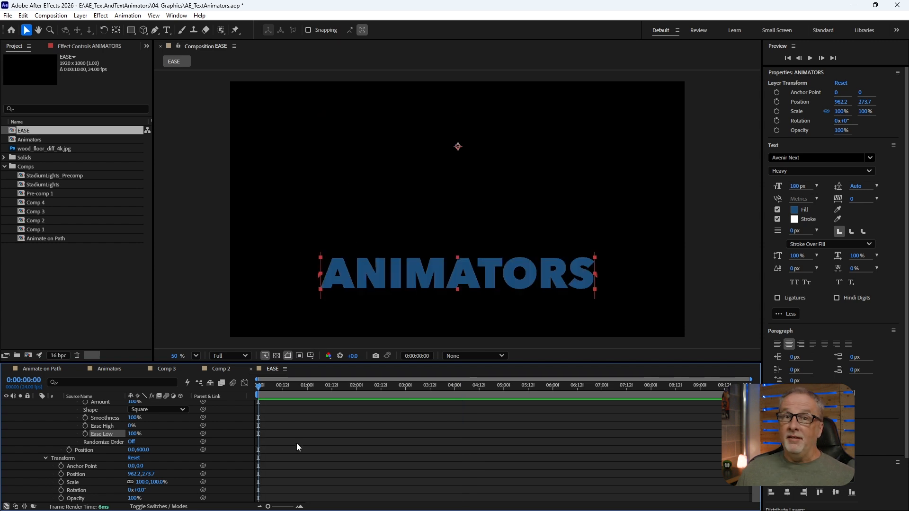
- Set Ease Low to 0% and Ease High to -100% on the ANIMATORS layer's range selector, and preview the animation
{"action": "left_click", "coordinate": [134, 433]}
{"action": "type", "text": "0"}
{"action": "key", "text": "Return"}
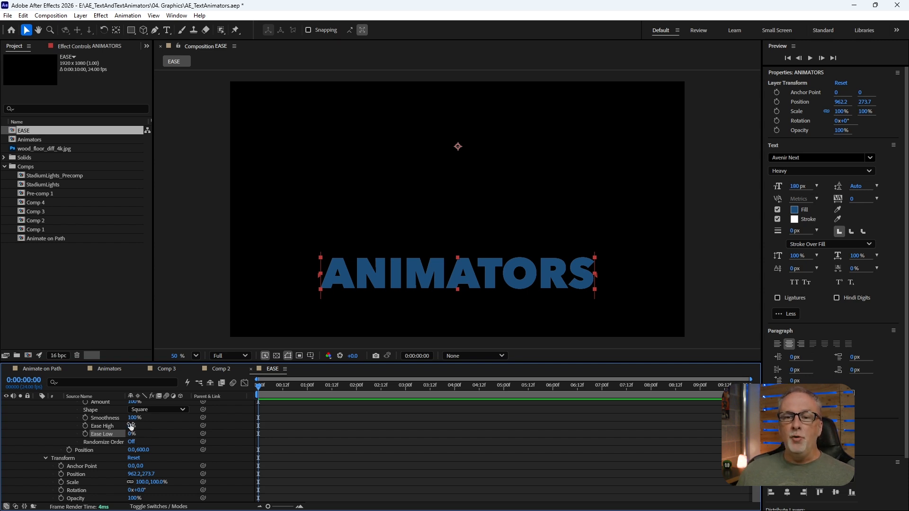
{"action": "left_click", "coordinate": [118, 427]}
{"action": "left_click_drag", "start_coordinate": [130, 426], "coordinate": [27, 422]}
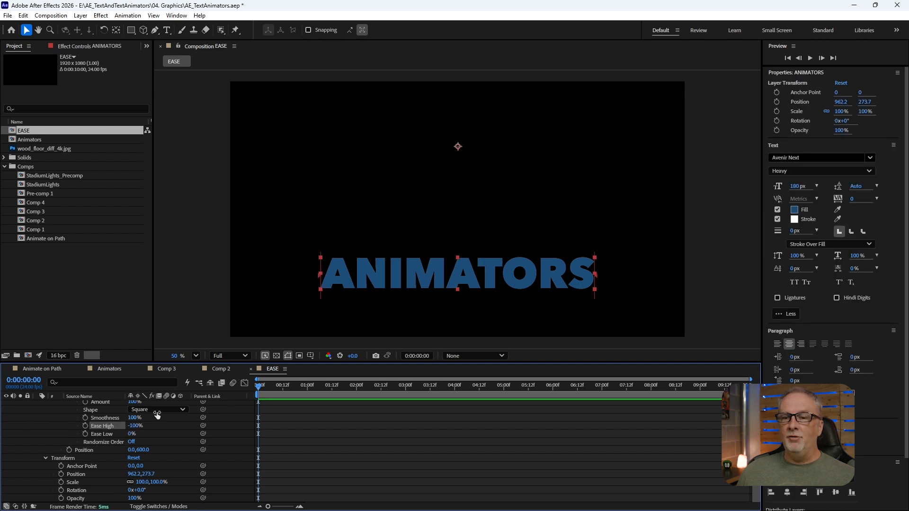
{"action": "key", "text": "space"}
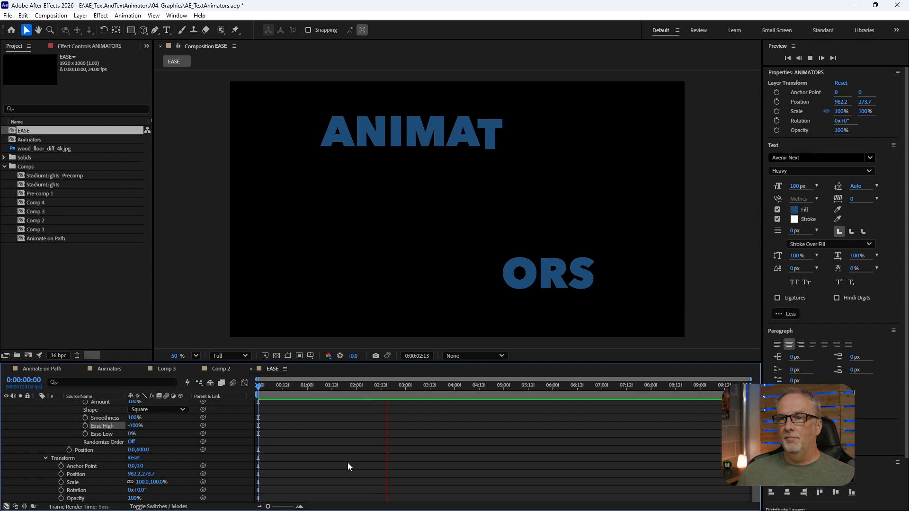
{"action": "key", "text": "space"}
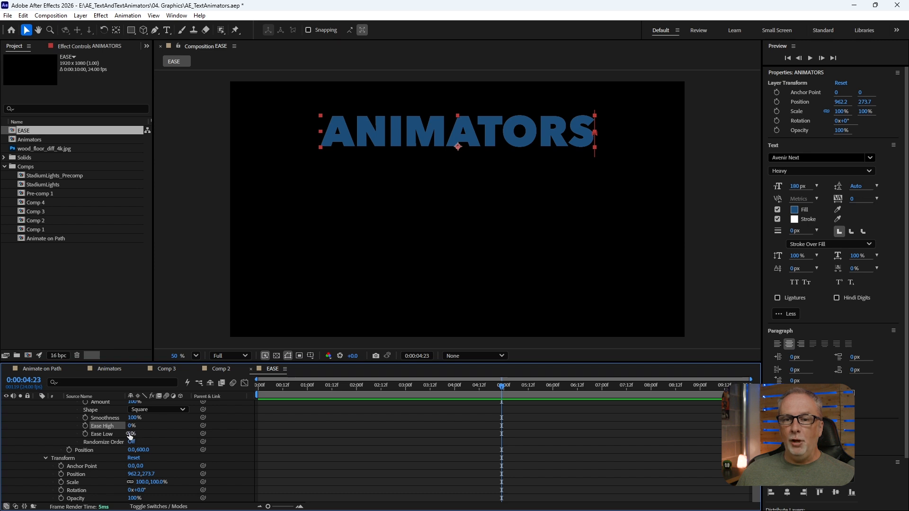
- Set the range selector's Ease Low to -100% and preview the ANIMATORS text animation
{"action": "left_click_drag", "start_coordinate": [131, 435], "coordinate": [66, 433]}
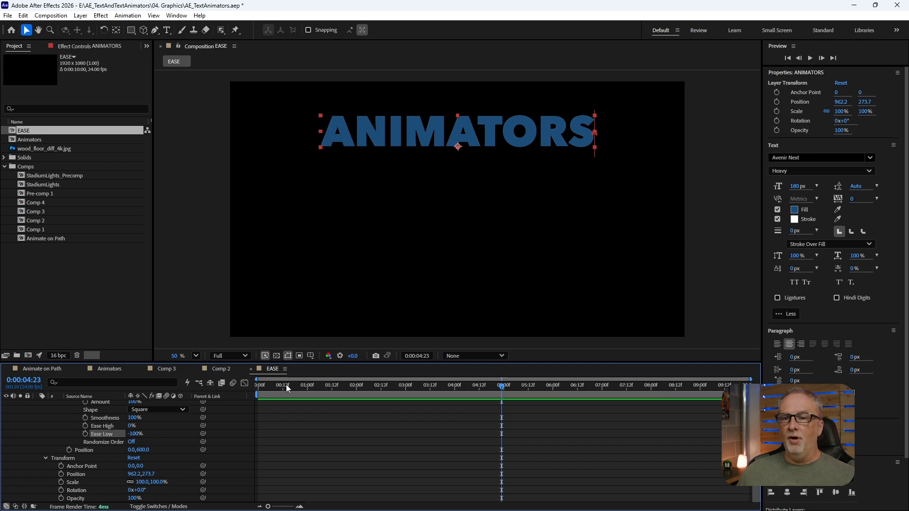
{"action": "key", "text": "space"}
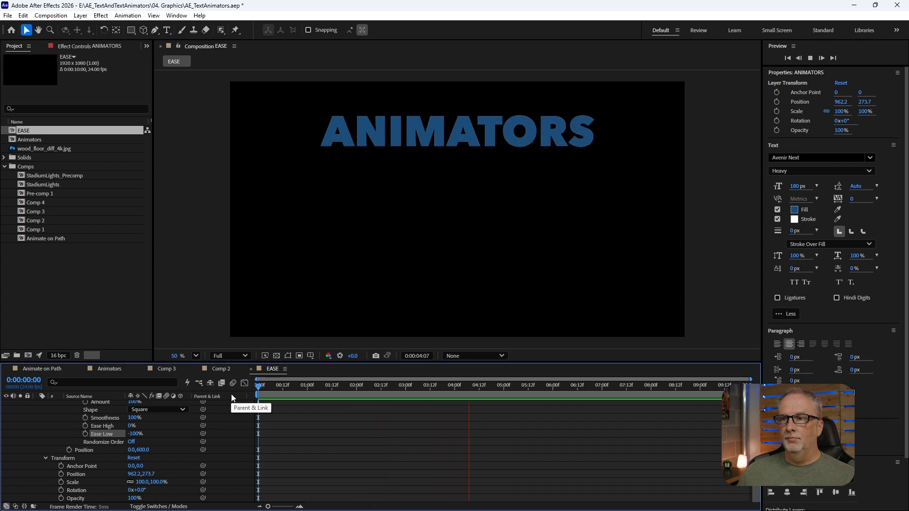
{"action": "key", "text": "space"}
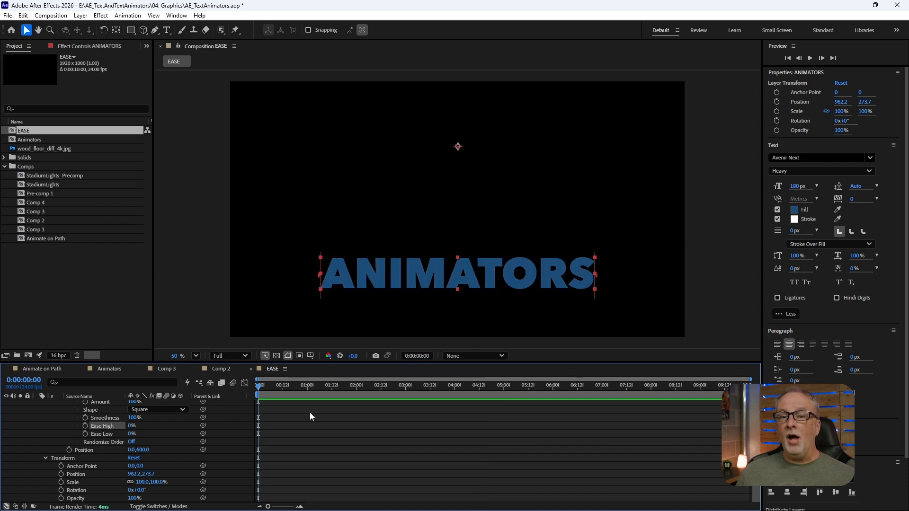
- Turn on Randomize Order for the range selector and preview the animation from the first frame
{"action": "left_click", "coordinate": [133, 442]}
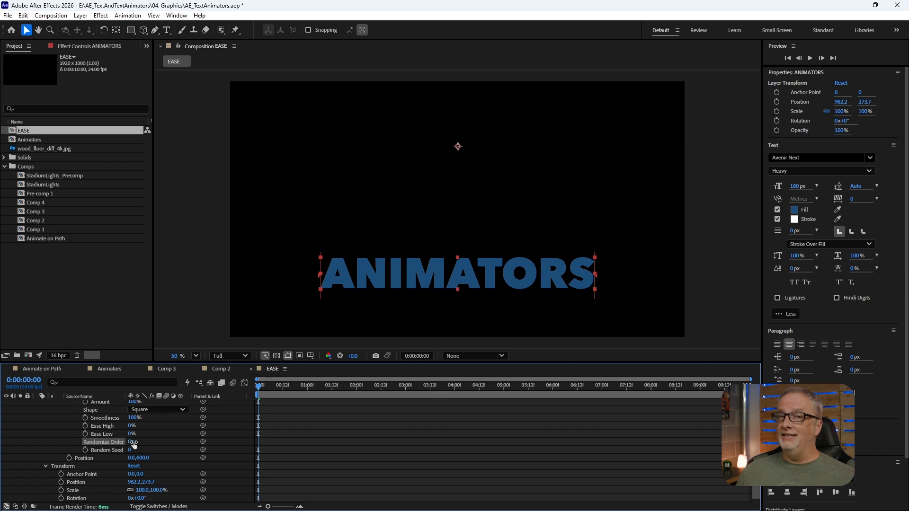
{"action": "left_click_drag", "start_coordinate": [259, 387], "coordinate": [240, 386]}
{"action": "key", "text": "space"}
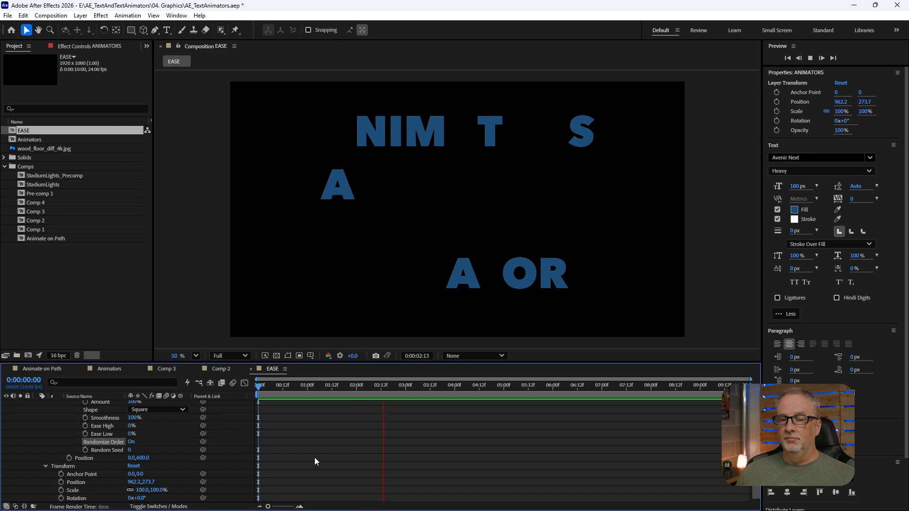
{"action": "key", "text": "space"}
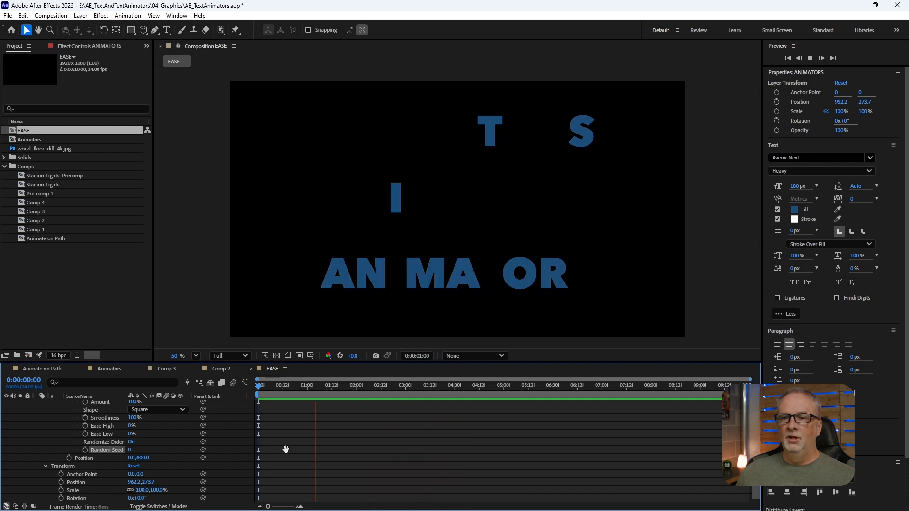
- Return to the first frame, set the range selector's Random Seed to 1 and preview the animation
{"action": "left_click", "coordinate": [263, 384]}
{"action": "left_click_drag", "start_coordinate": [263, 385], "coordinate": [231, 385]}
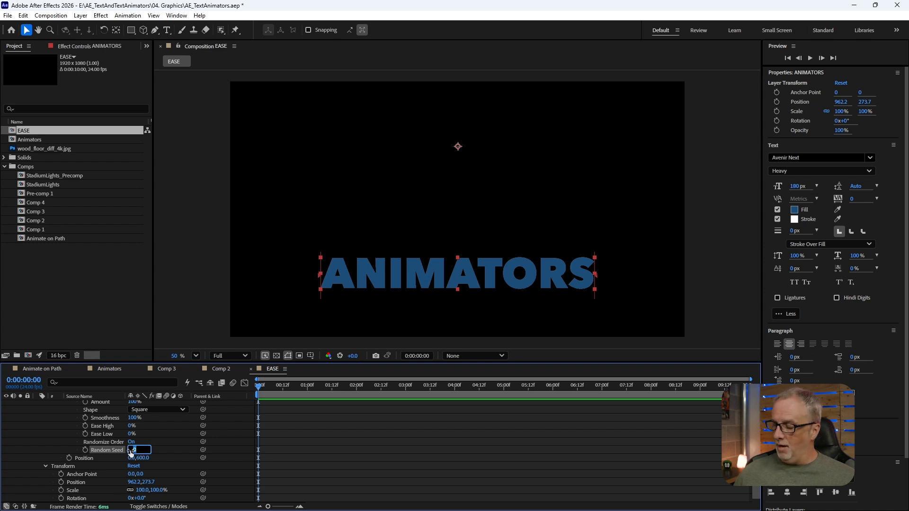
{"action": "type", "text": "1"}
{"action": "key", "text": "Return"}
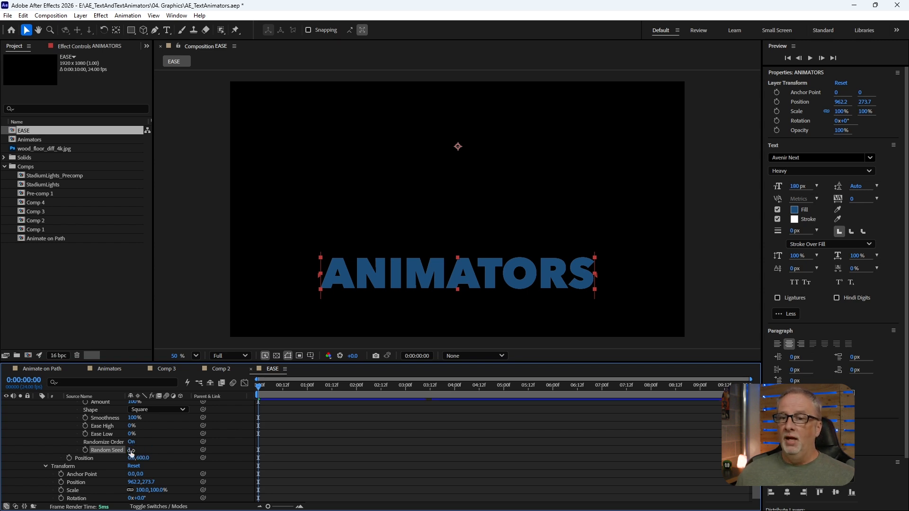
{"action": "key", "text": "space"}
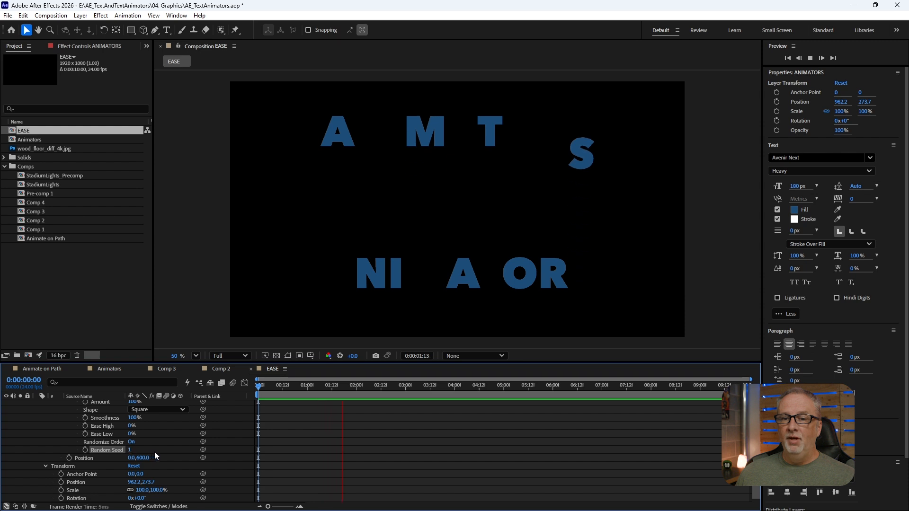
{"action": "key", "text": "space"}
- Set the range selector's Random Seed to 5 and preview the animation from the first frame
{"action": "left_click", "coordinate": [130, 450]}
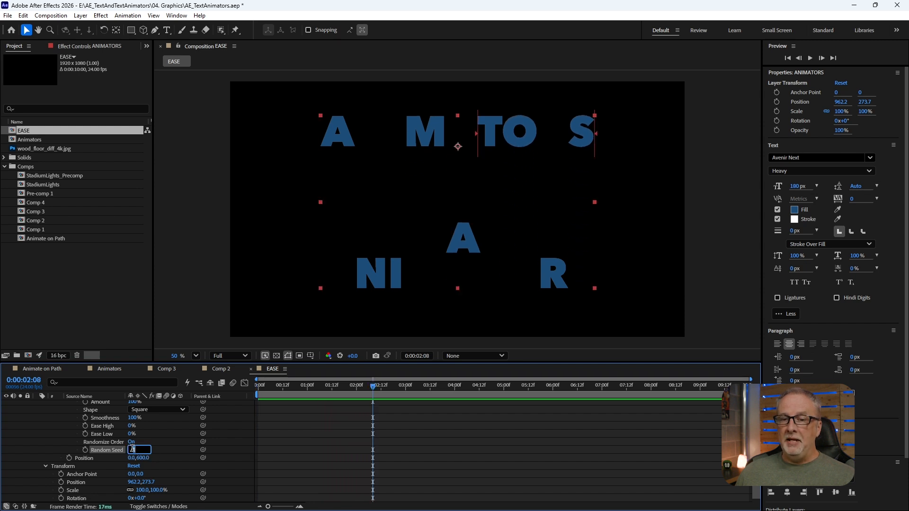
{"action": "type", "text": "5"}
{"action": "key", "text": "Return"}
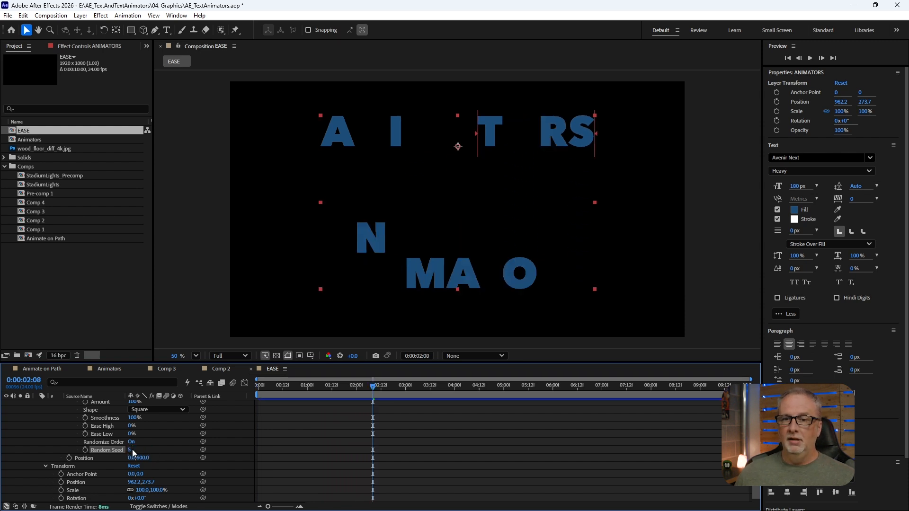
{"action": "left_click_drag", "start_coordinate": [281, 385], "coordinate": [258, 384]}
{"action": "key", "text": "space"}
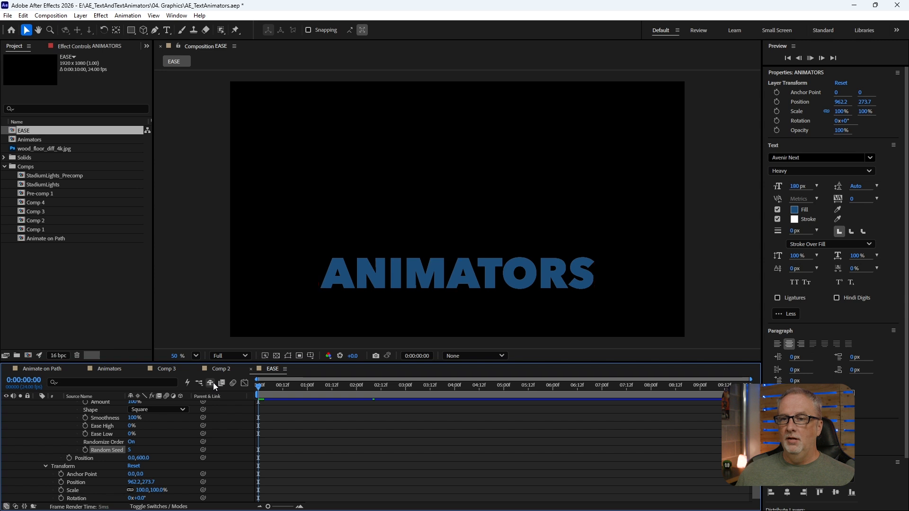
{"action": "left_click", "coordinate": [350, 387]}
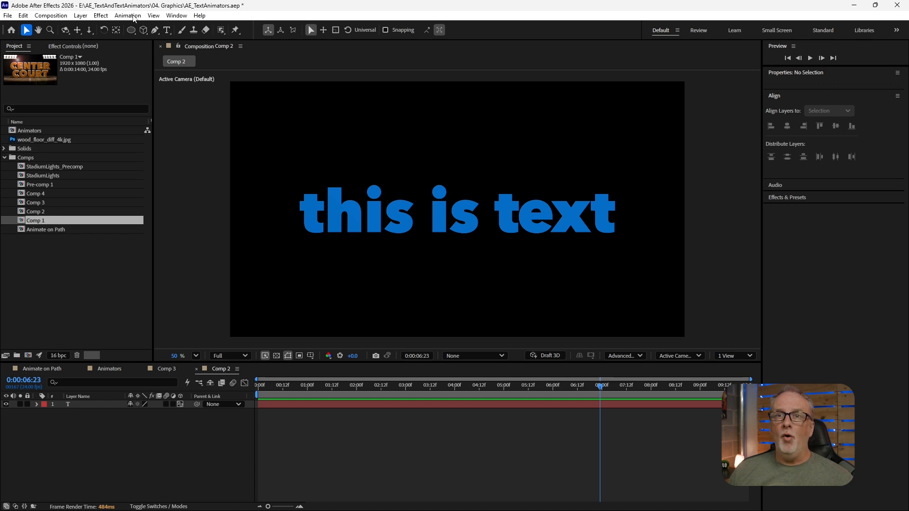
- Browse the animation presets in Adobe Bridge and open the Animate In folder inside the Text presets
{"action": "left_click", "coordinate": [133, 16]}
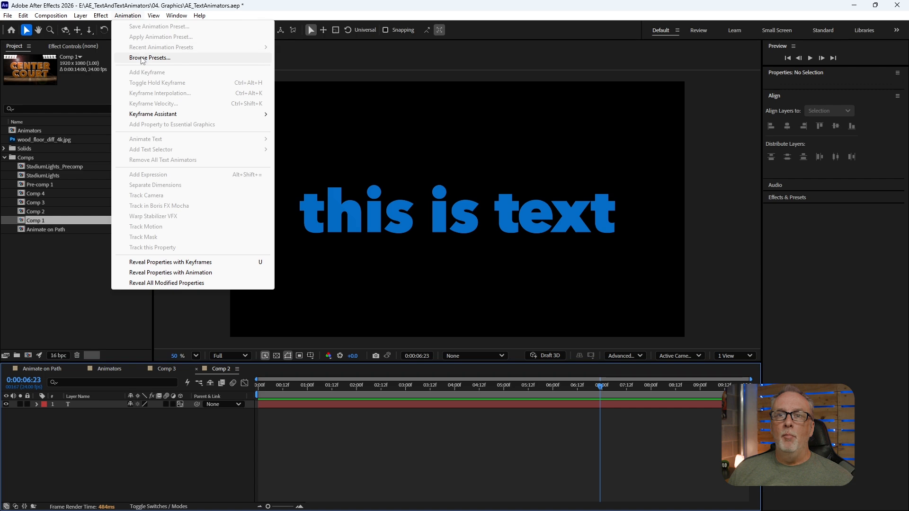
{"action": "left_click", "coordinate": [142, 59]}
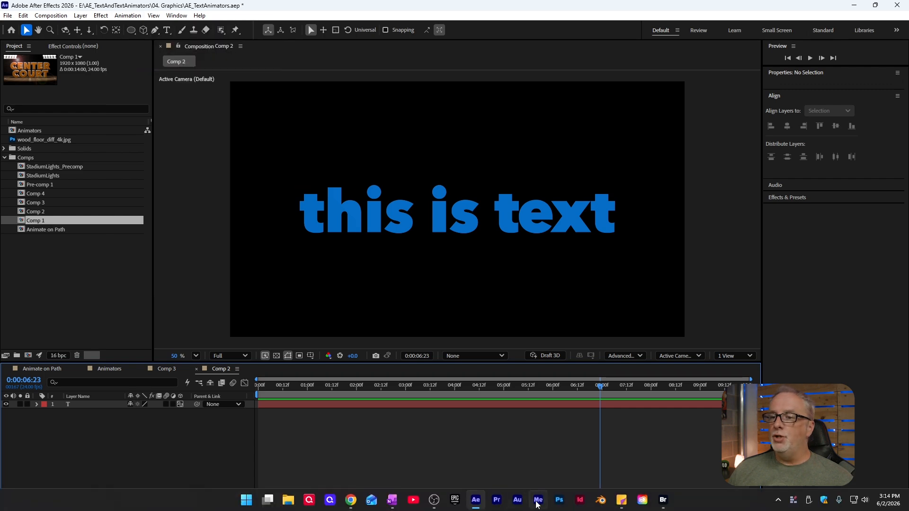
{"action": "left_click", "coordinate": [664, 501]}
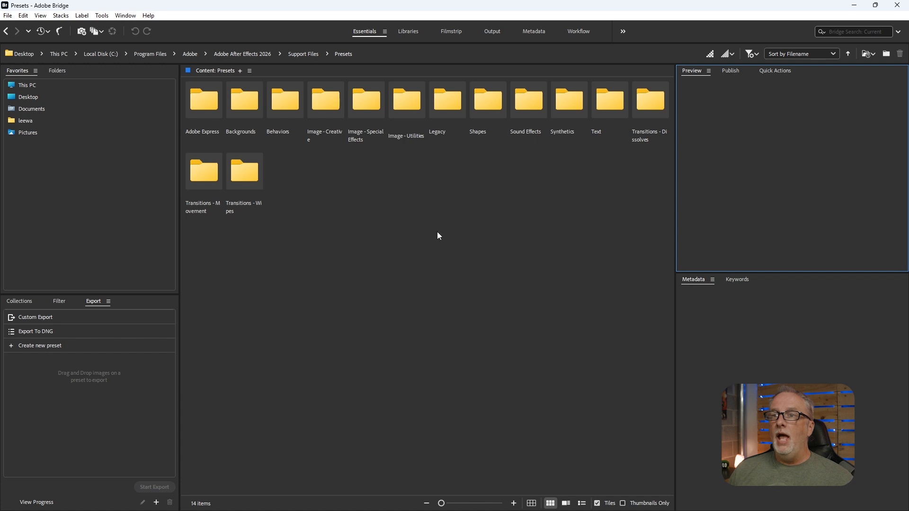
{"action": "double_click", "coordinate": [609, 108]}
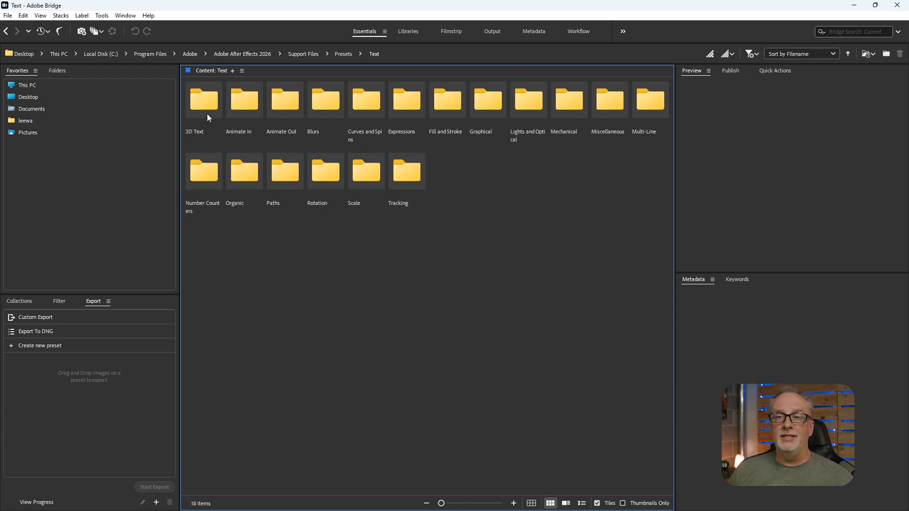
{"action": "double_click", "coordinate": [246, 108]}
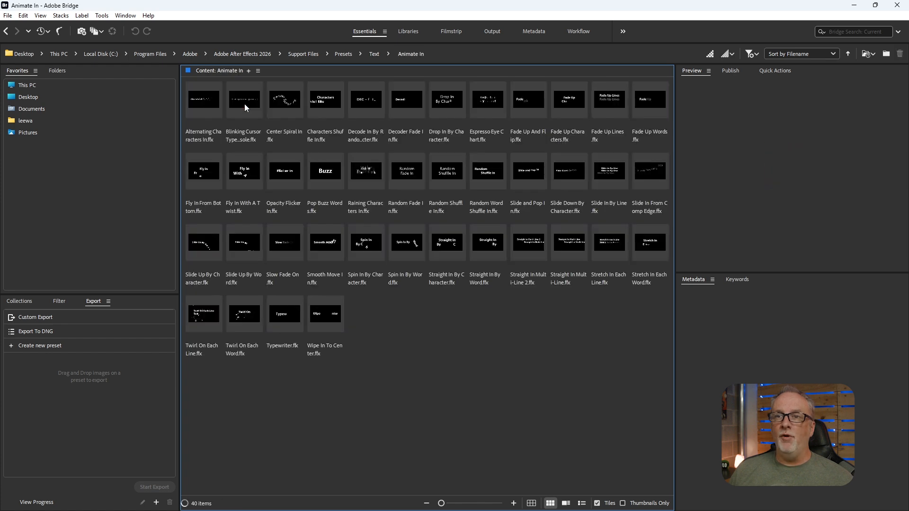
- Play the preview of the Alternating Characters In.ffx text preset
{"action": "left_click", "coordinate": [203, 105]}
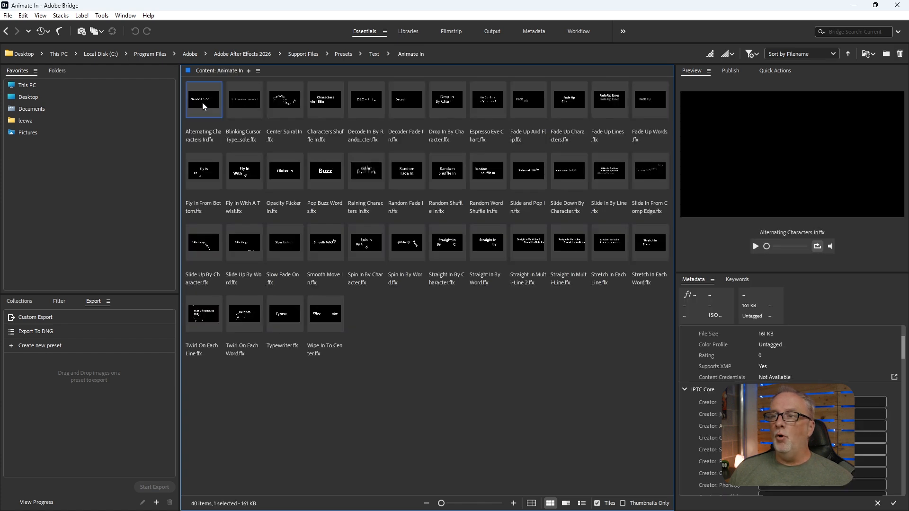
{"action": "left_click", "coordinate": [756, 247]}
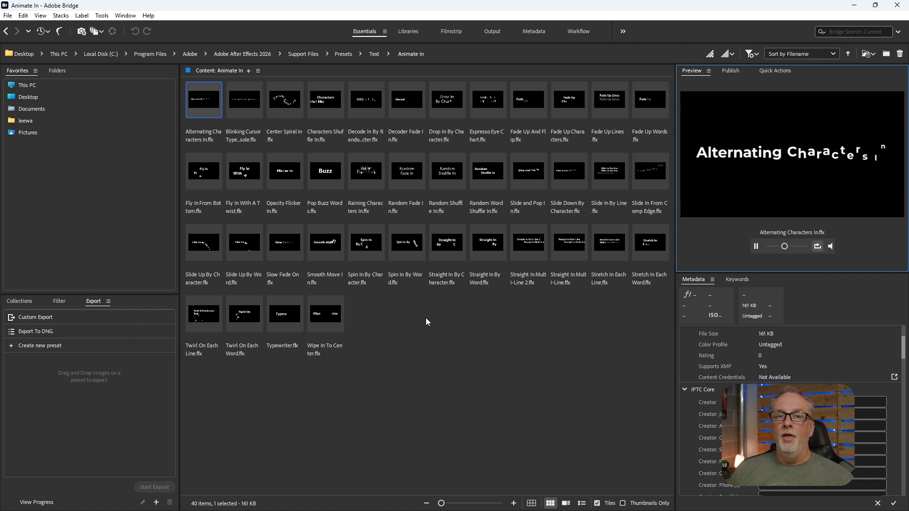
{"action": "left_click", "coordinate": [493, 413]}
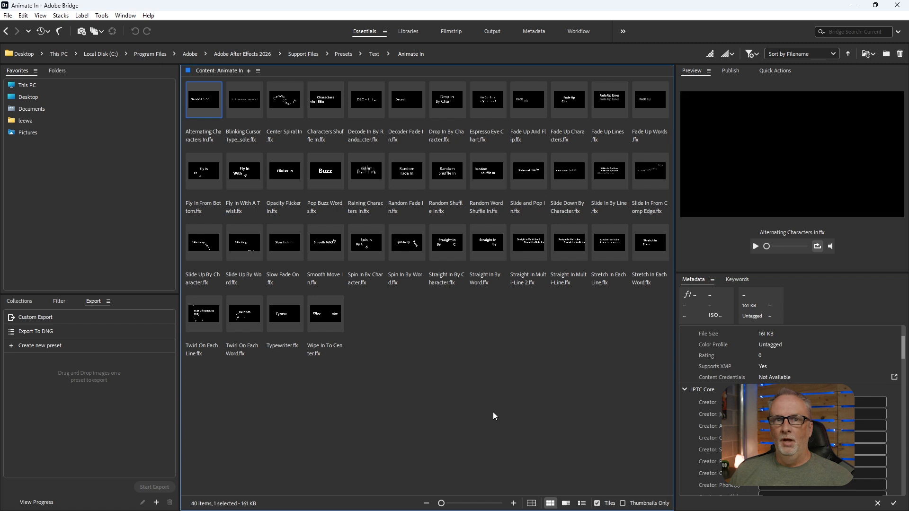
- Switch back to After Effects and move the current time in Comp 2 to 0:00:02:00
{"action": "mouse_move", "coordinate": [493, 510]}
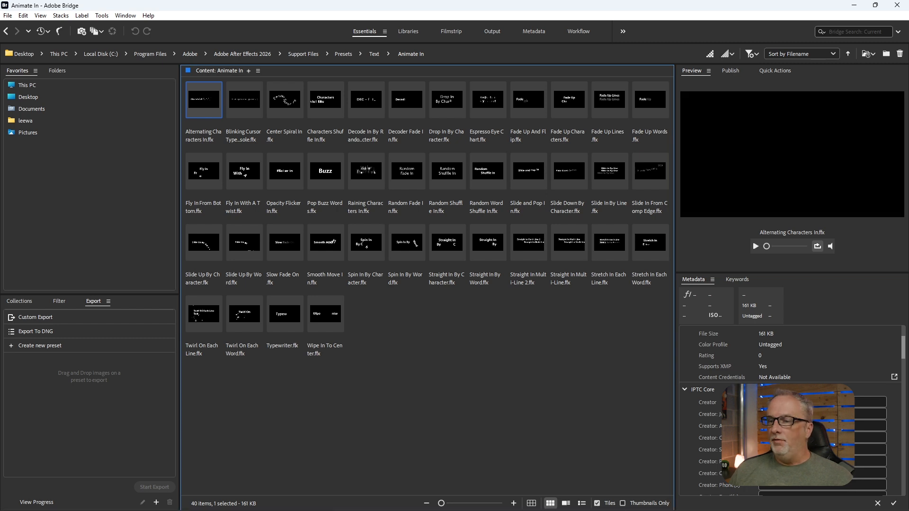
{"action": "left_click", "coordinate": [475, 500]}
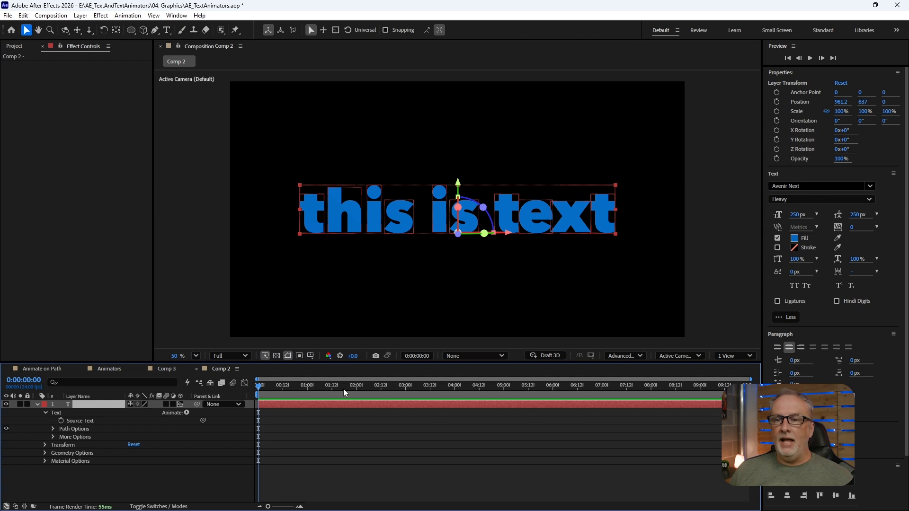
{"action": "left_click_drag", "start_coordinate": [342, 389], "coordinate": [259, 395]}
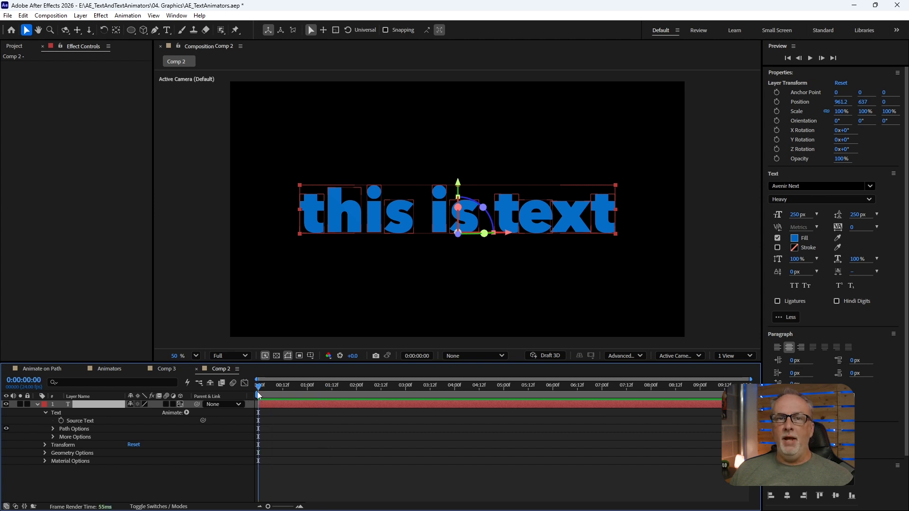
{"action": "left_click_drag", "start_coordinate": [260, 387], "coordinate": [357, 386]}
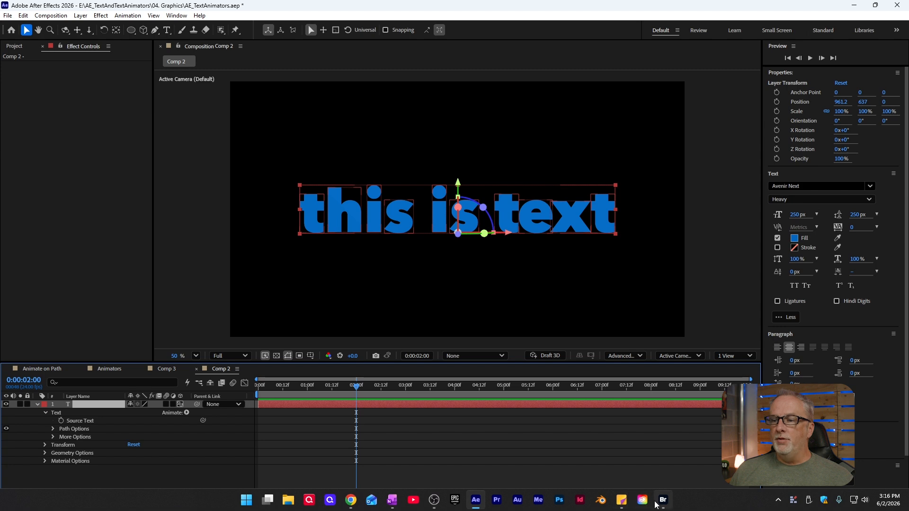
- Apply the Alternating Characters In.ffx preset from Adobe Bridge to the Comp 2 text layer at 0:00:02:00 and return to After Effects
{"action": "left_click", "coordinate": [659, 501]}
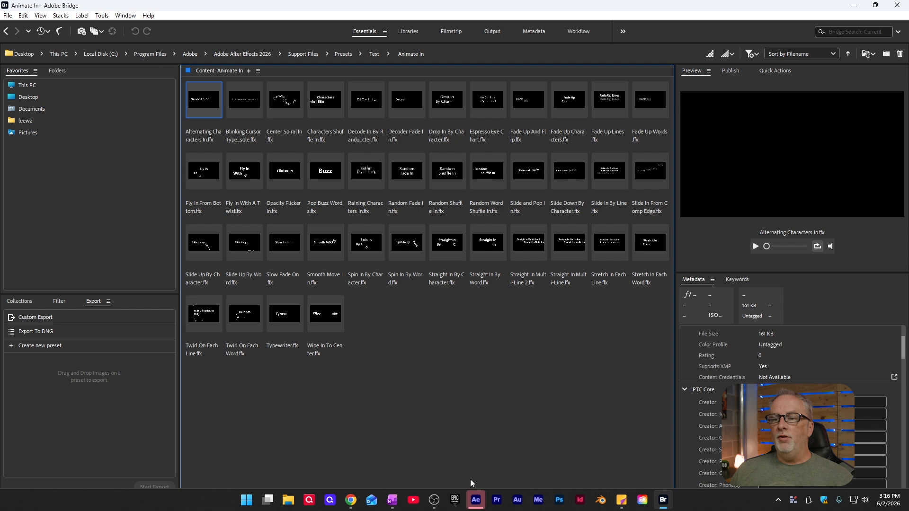
{"action": "mouse_move", "coordinate": [475, 496]}
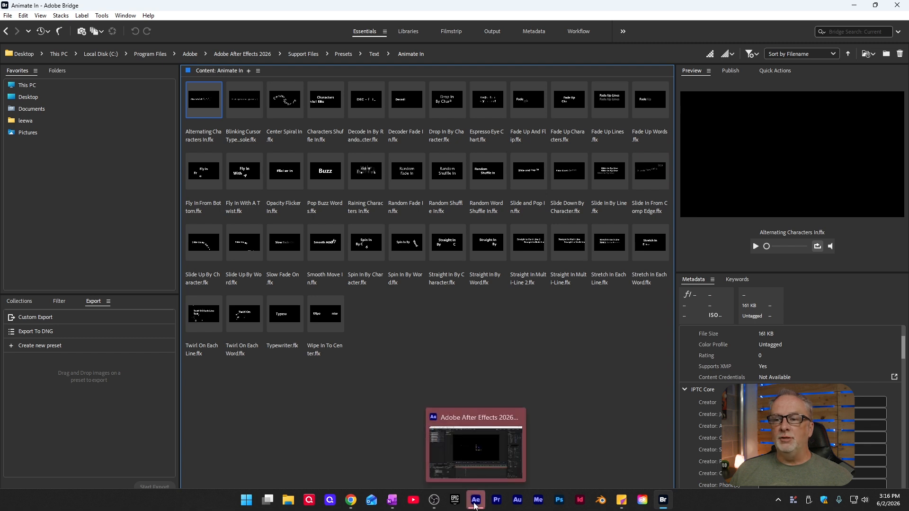
{"action": "left_click", "coordinate": [476, 504]}
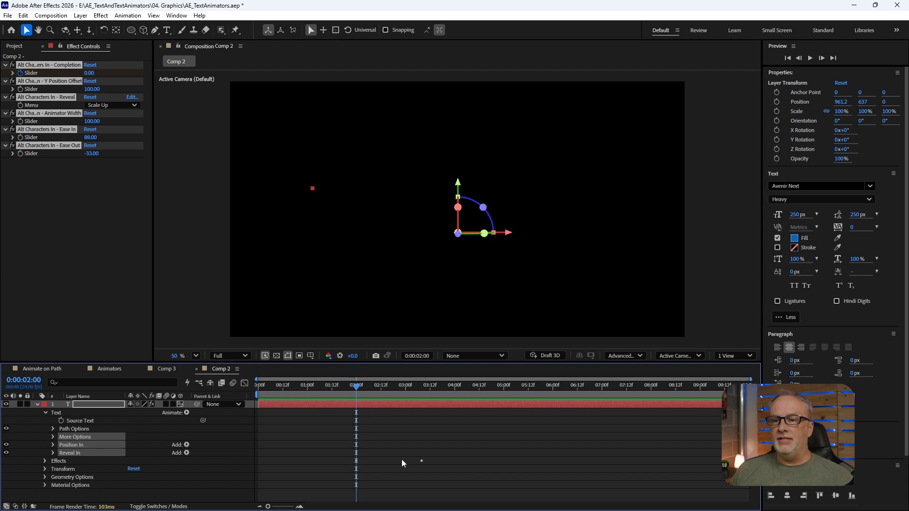
- Preview the applied text preset animation from about 0:00:01:03
{"action": "left_click", "coordinate": [315, 394]}
{"action": "key", "text": "space"}
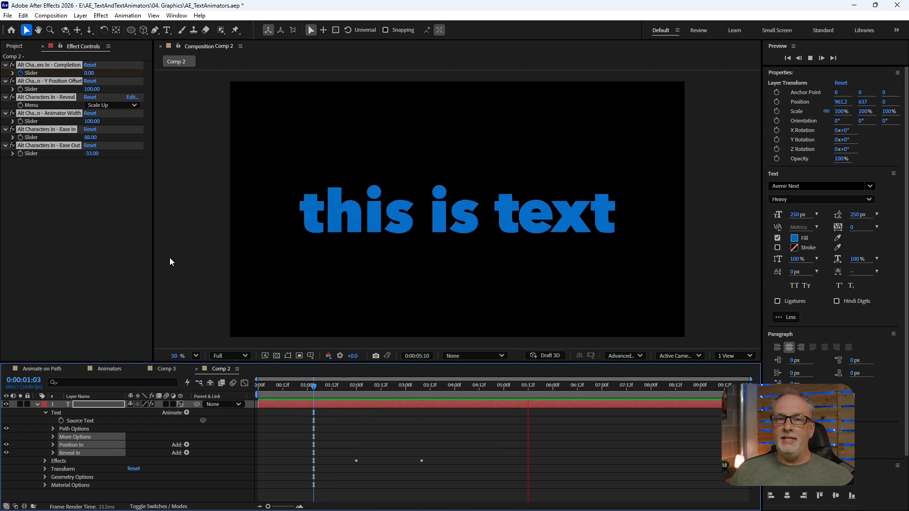
{"action": "key", "text": "space"}
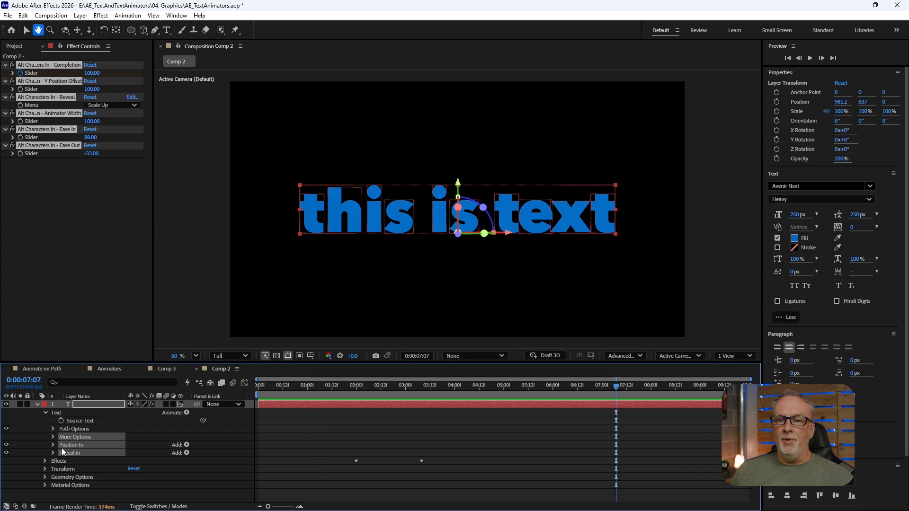
- Examine the text layer's More Options and Position In properties, collapsing each group again
{"action": "left_click", "coordinate": [53, 437]}
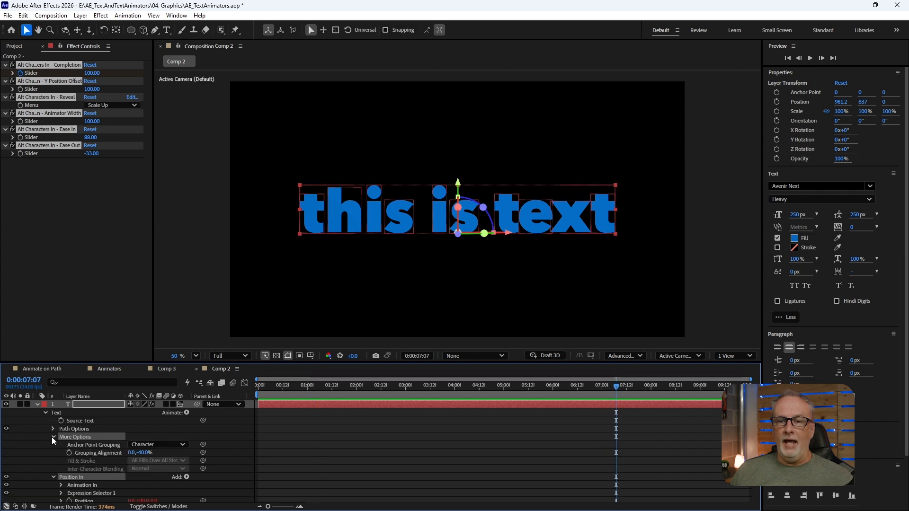
{"action": "left_click", "coordinate": [53, 437]}
{"action": "left_click", "coordinate": [53, 445]}
{"action": "left_click", "coordinate": [53, 445]}
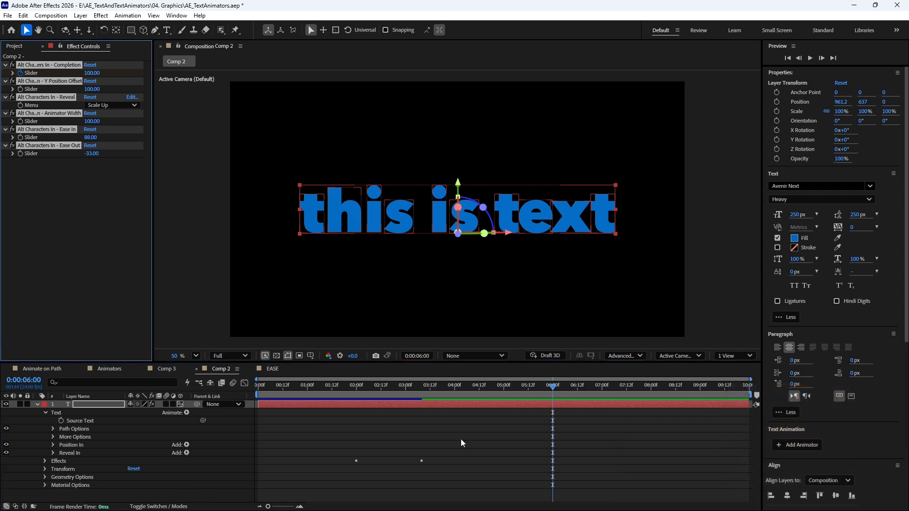
- Collapse the Properties panel and expand the Text folder of the Animation Presets in Effects & Presets
{"action": "left_click", "coordinate": [797, 72]}
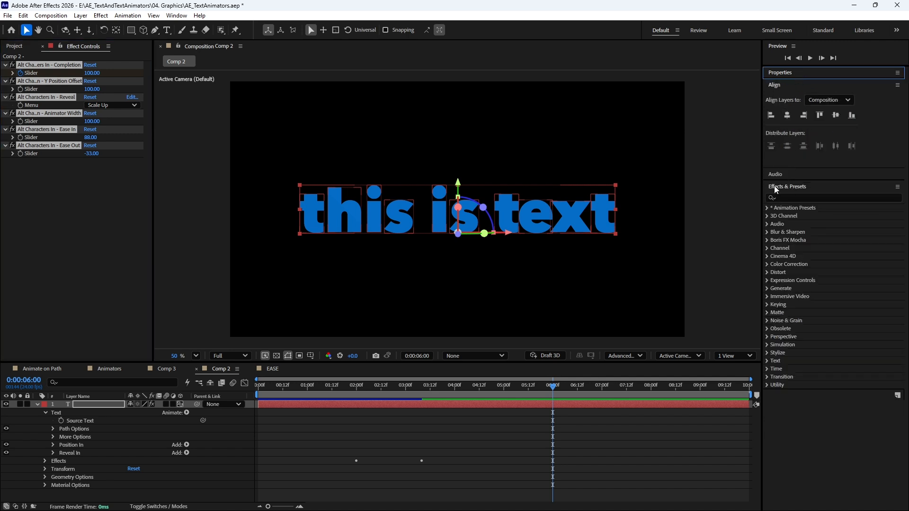
{"action": "left_click", "coordinate": [793, 188]}
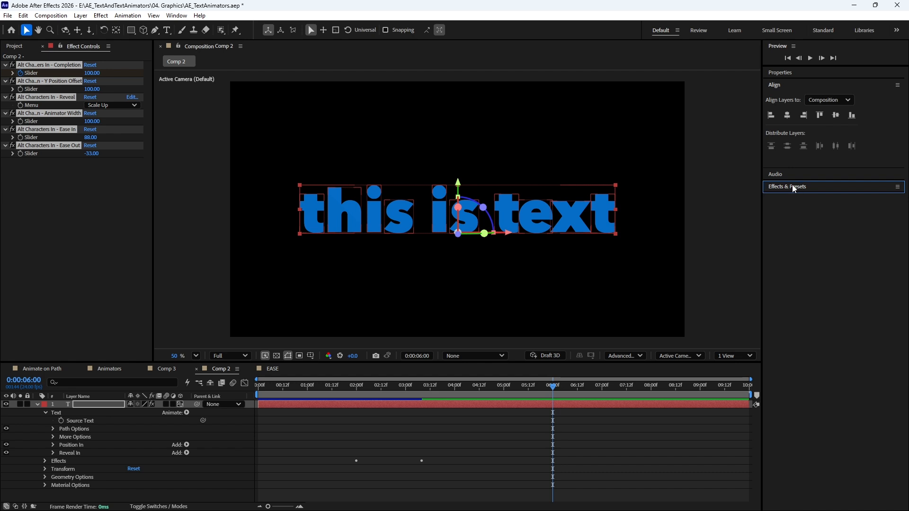
{"action": "left_click", "coordinate": [792, 189]}
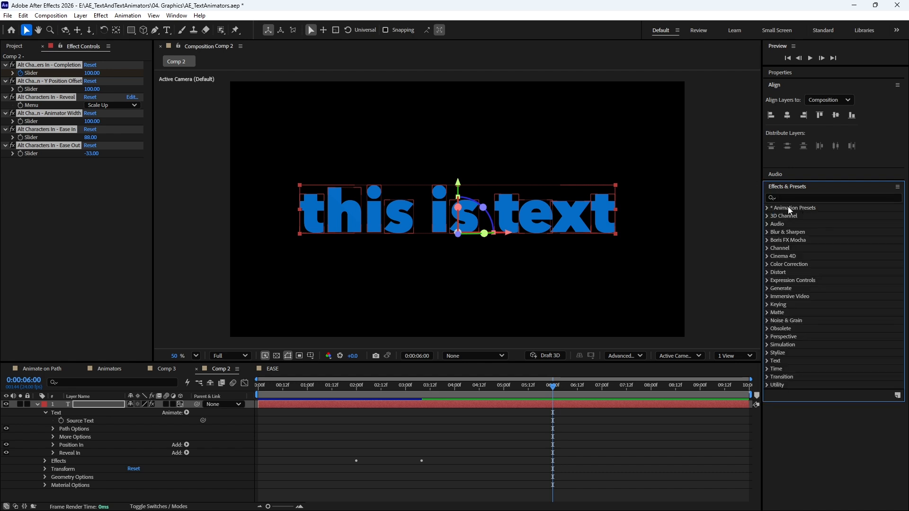
{"action": "left_click", "coordinate": [767, 208]}
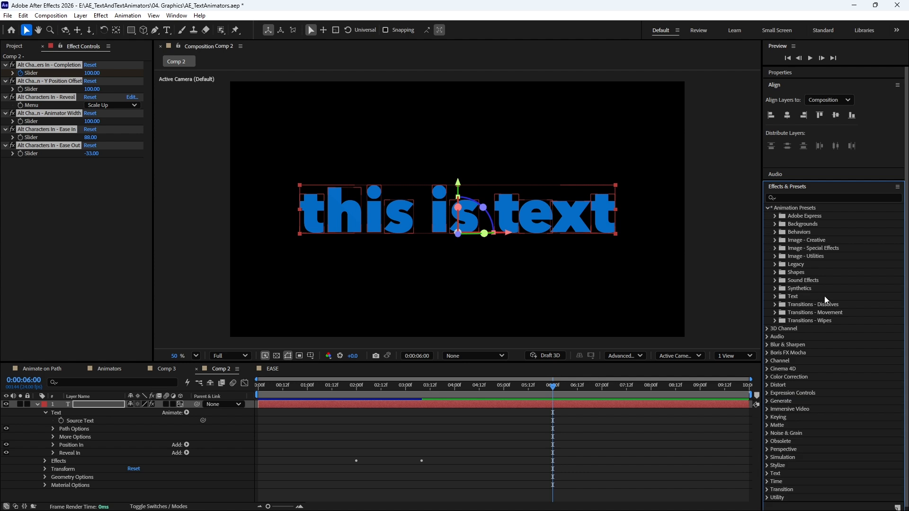
{"action": "left_click", "coordinate": [774, 297]}
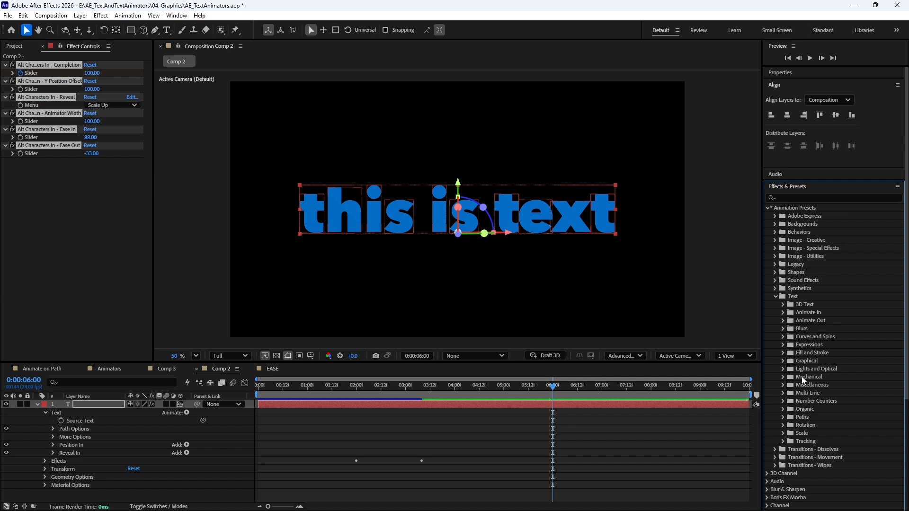
- Apply the Slide Off Right By Character preset from the Animate Out folder to the text layer at 0:00:06:00
{"action": "left_click_drag", "start_coordinate": [331, 396], "coordinate": [553, 395]}
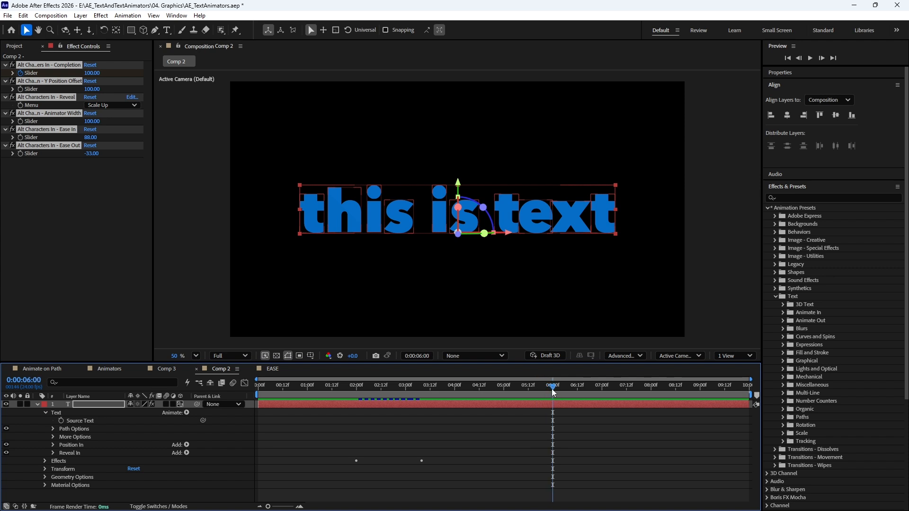
{"action": "left_click", "coordinate": [782, 320]}
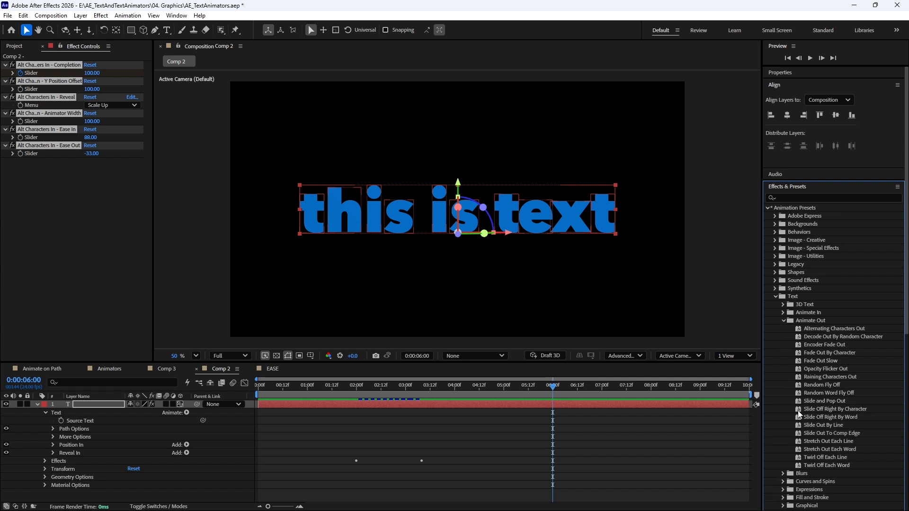
{"action": "left_click_drag", "start_coordinate": [799, 411], "coordinate": [601, 405]}
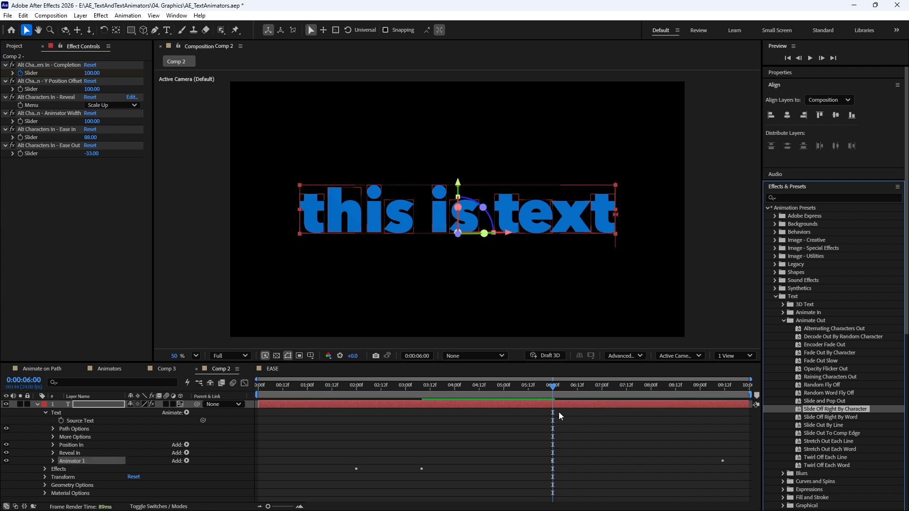
- Preview the text's slide-off animation and scrub to its last keyframe at 0:00:09:11
{"action": "left_click_drag", "start_coordinate": [554, 393], "coordinate": [546, 391]}
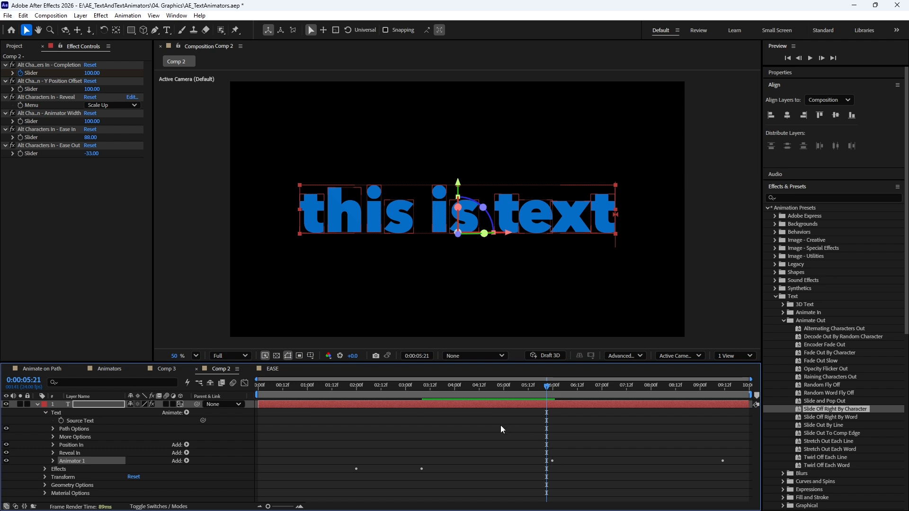
{"action": "key", "text": "space"}
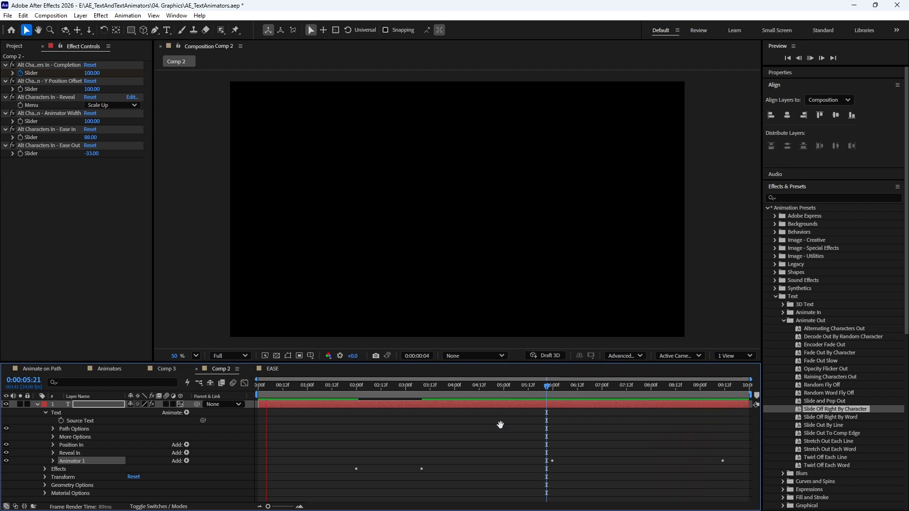
{"action": "key", "text": "space"}
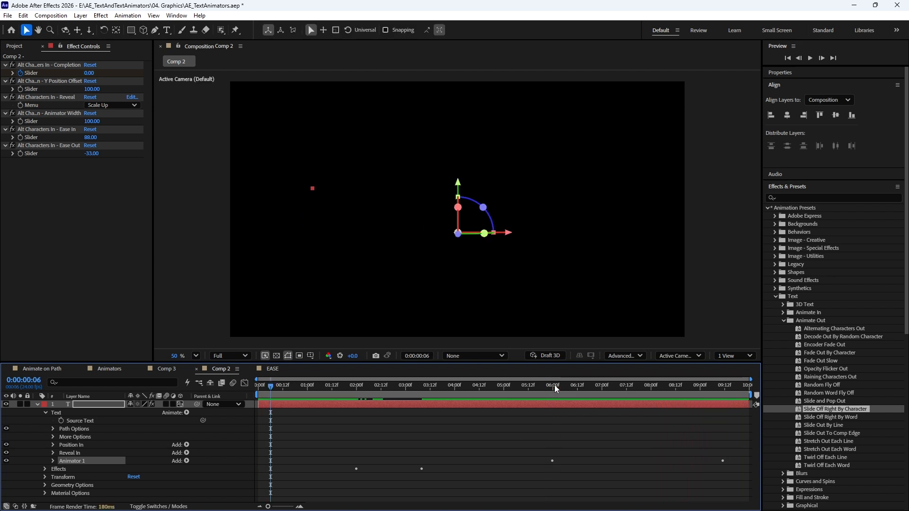
{"action": "left_click_drag", "start_coordinate": [555, 385], "coordinate": [722, 394]}
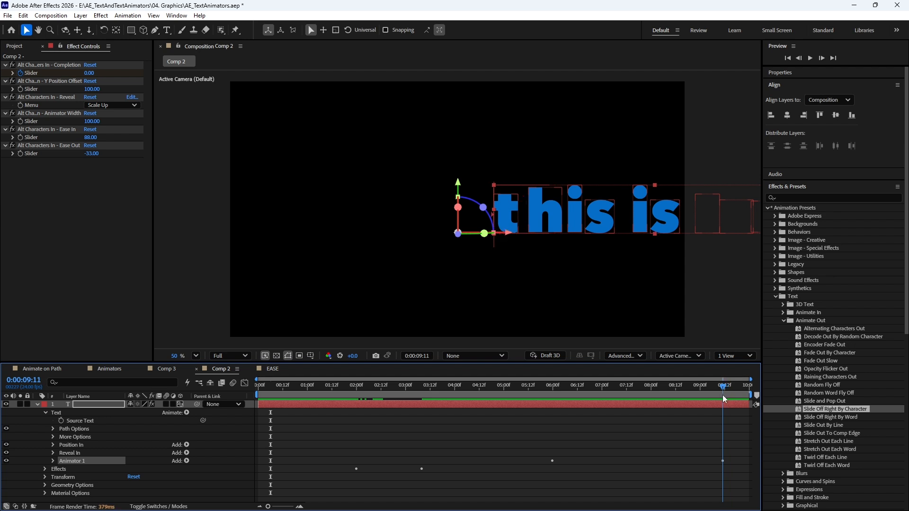
- Expand Animator 1 and set its Position to 1701.0, 0.0, 0.0 to move the text out of frame
{"action": "left_click", "coordinate": [52, 461]}
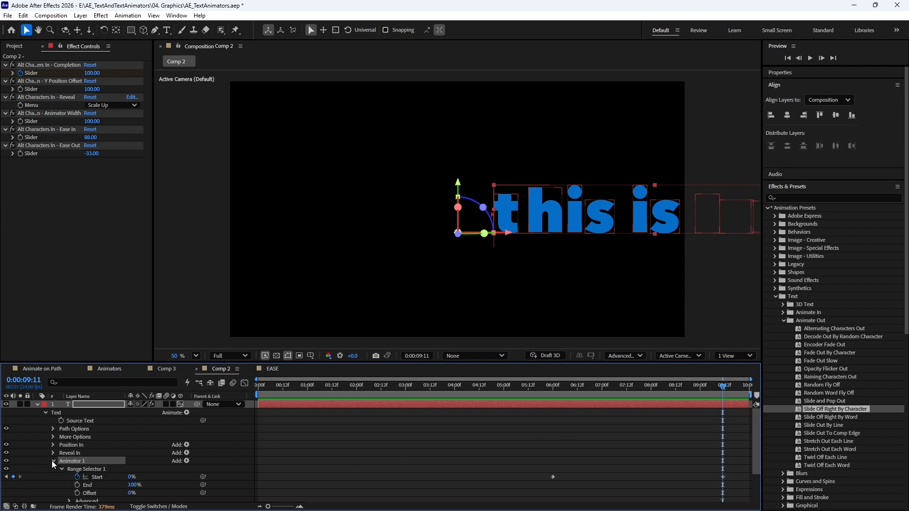
{"action": "scroll", "coordinate": [75, 459], "scroll_direction": "down", "scroll_amount": 3}
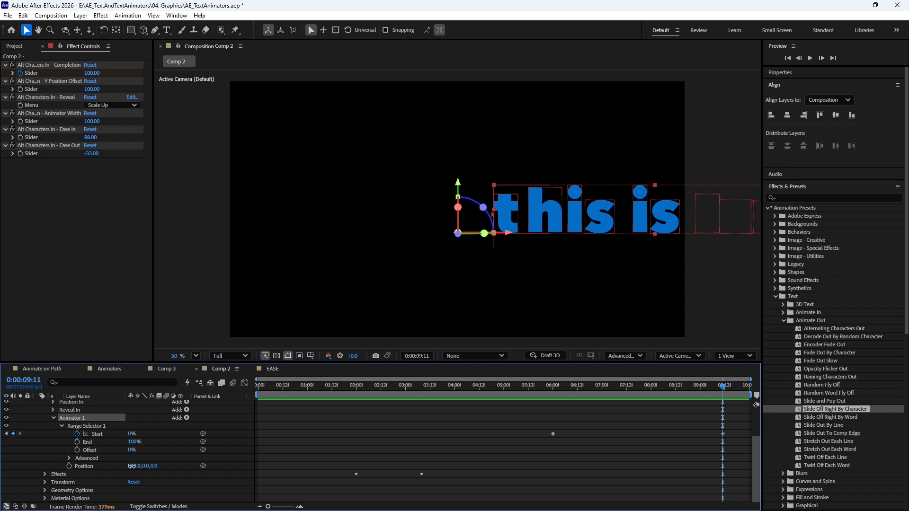
{"action": "left_click_drag", "start_coordinate": [132, 467], "coordinate": [548, 480]}
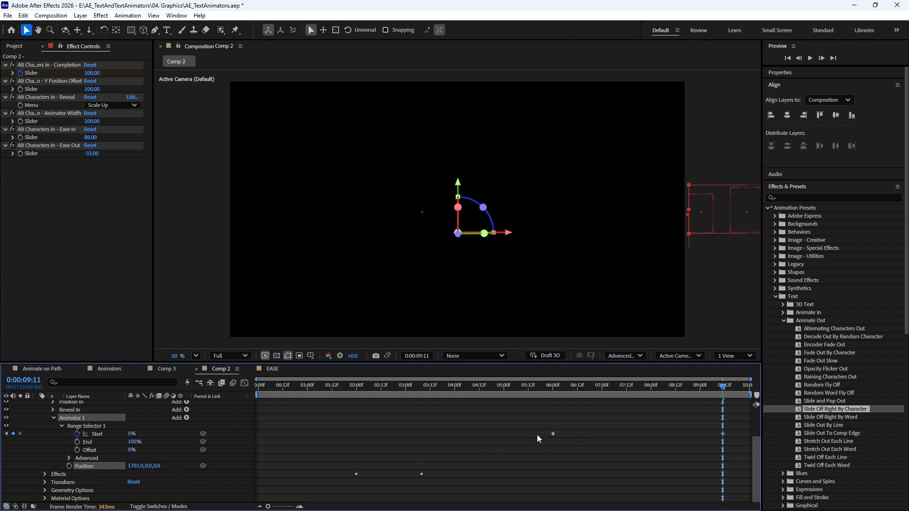
- Move the last Start keyframe of Animator 1's Range Selector 1 to 0:00:08:00 and preview the exit animation from 0:00:05:02
{"action": "left_click", "coordinate": [723, 433]}
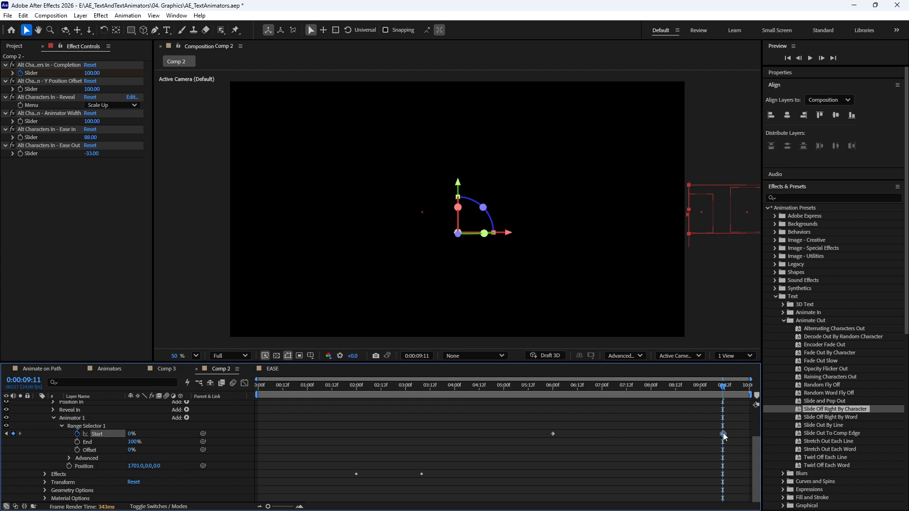
{"action": "left_click_drag", "start_coordinate": [723, 434], "coordinate": [657, 439]}
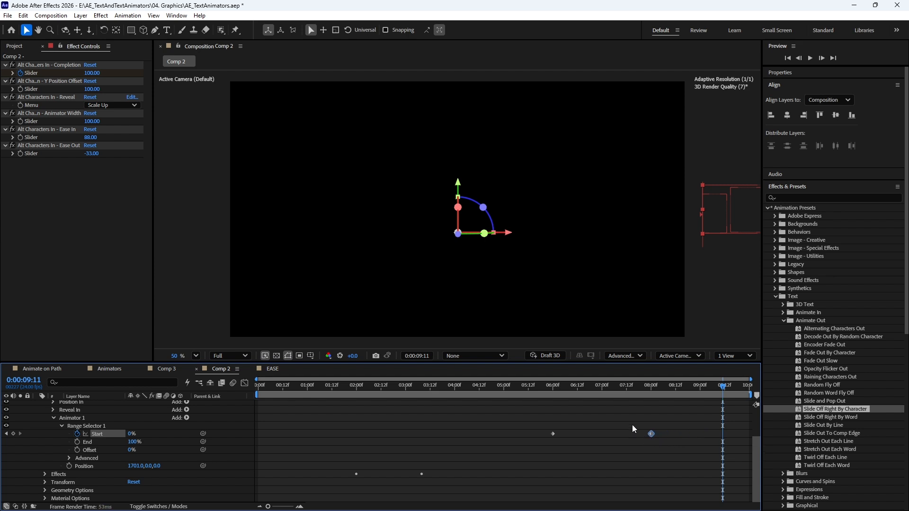
{"action": "left_click_drag", "start_coordinate": [476, 399], "coordinate": [507, 389]}
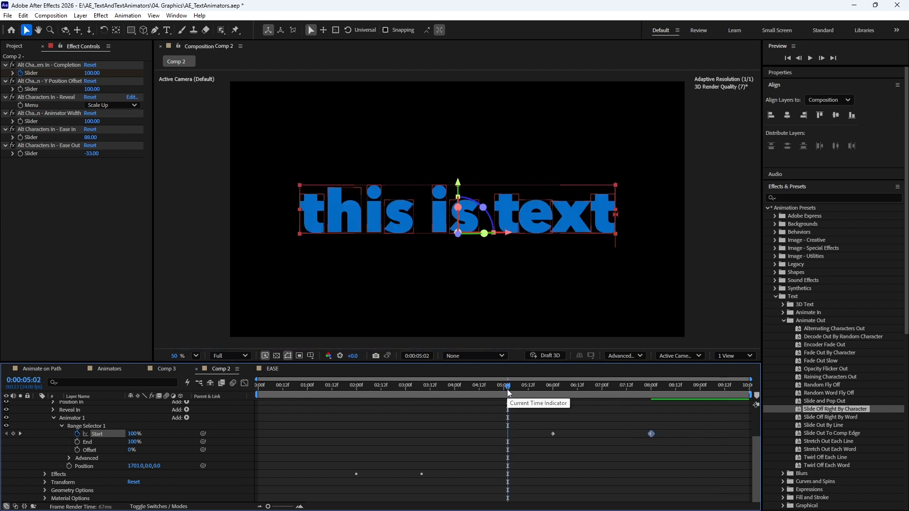
{"action": "key", "text": "space"}
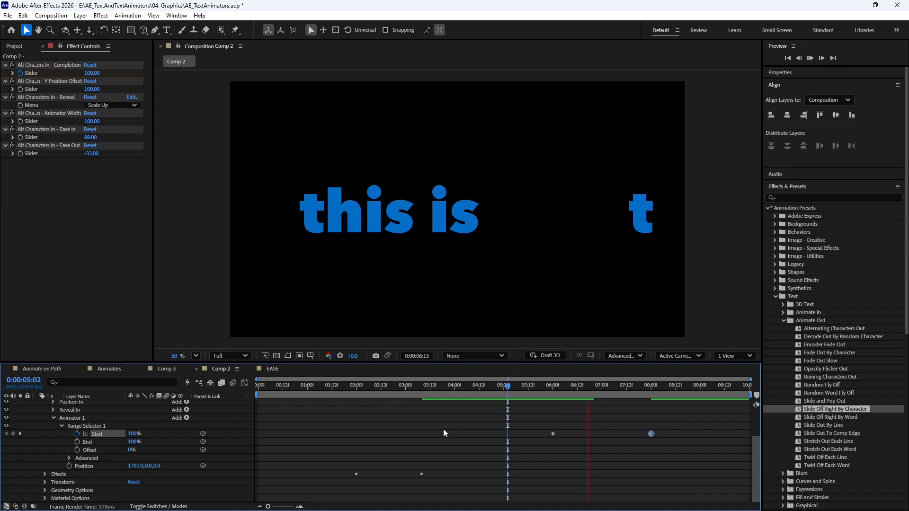